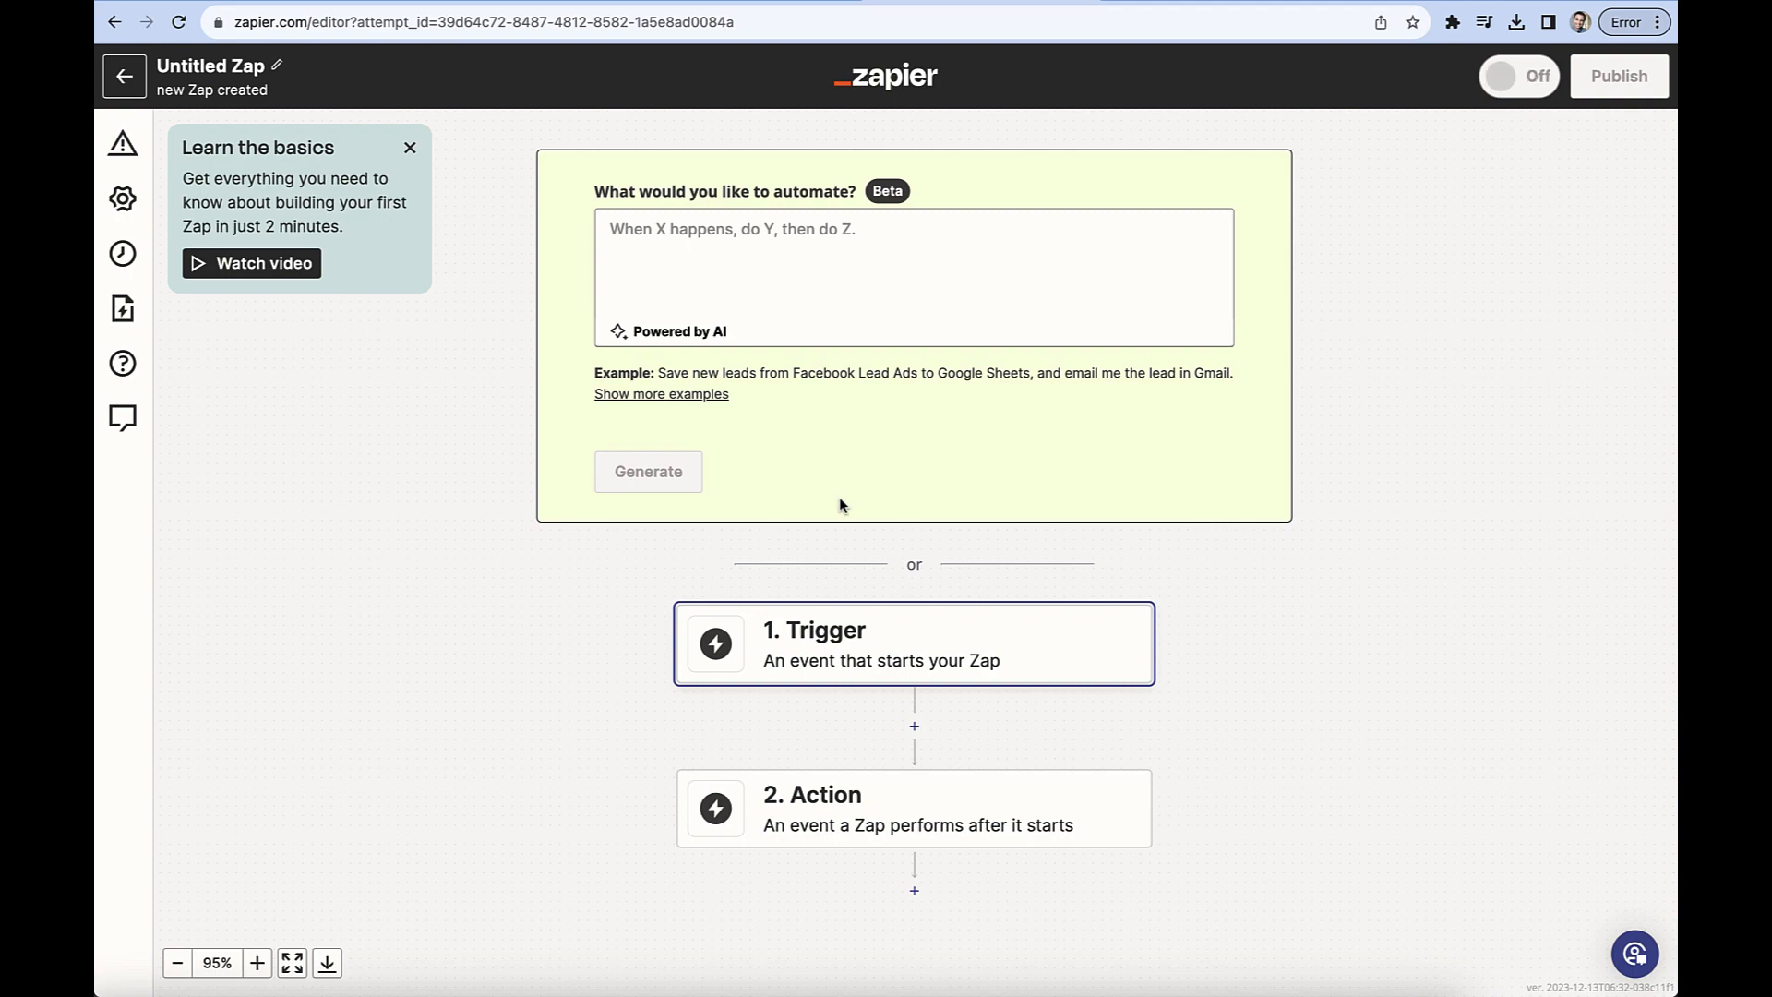
Set up the Zap's trigger with Simpletix as the app and New Attendee as the event.
scroll(839, 497, down, 2)
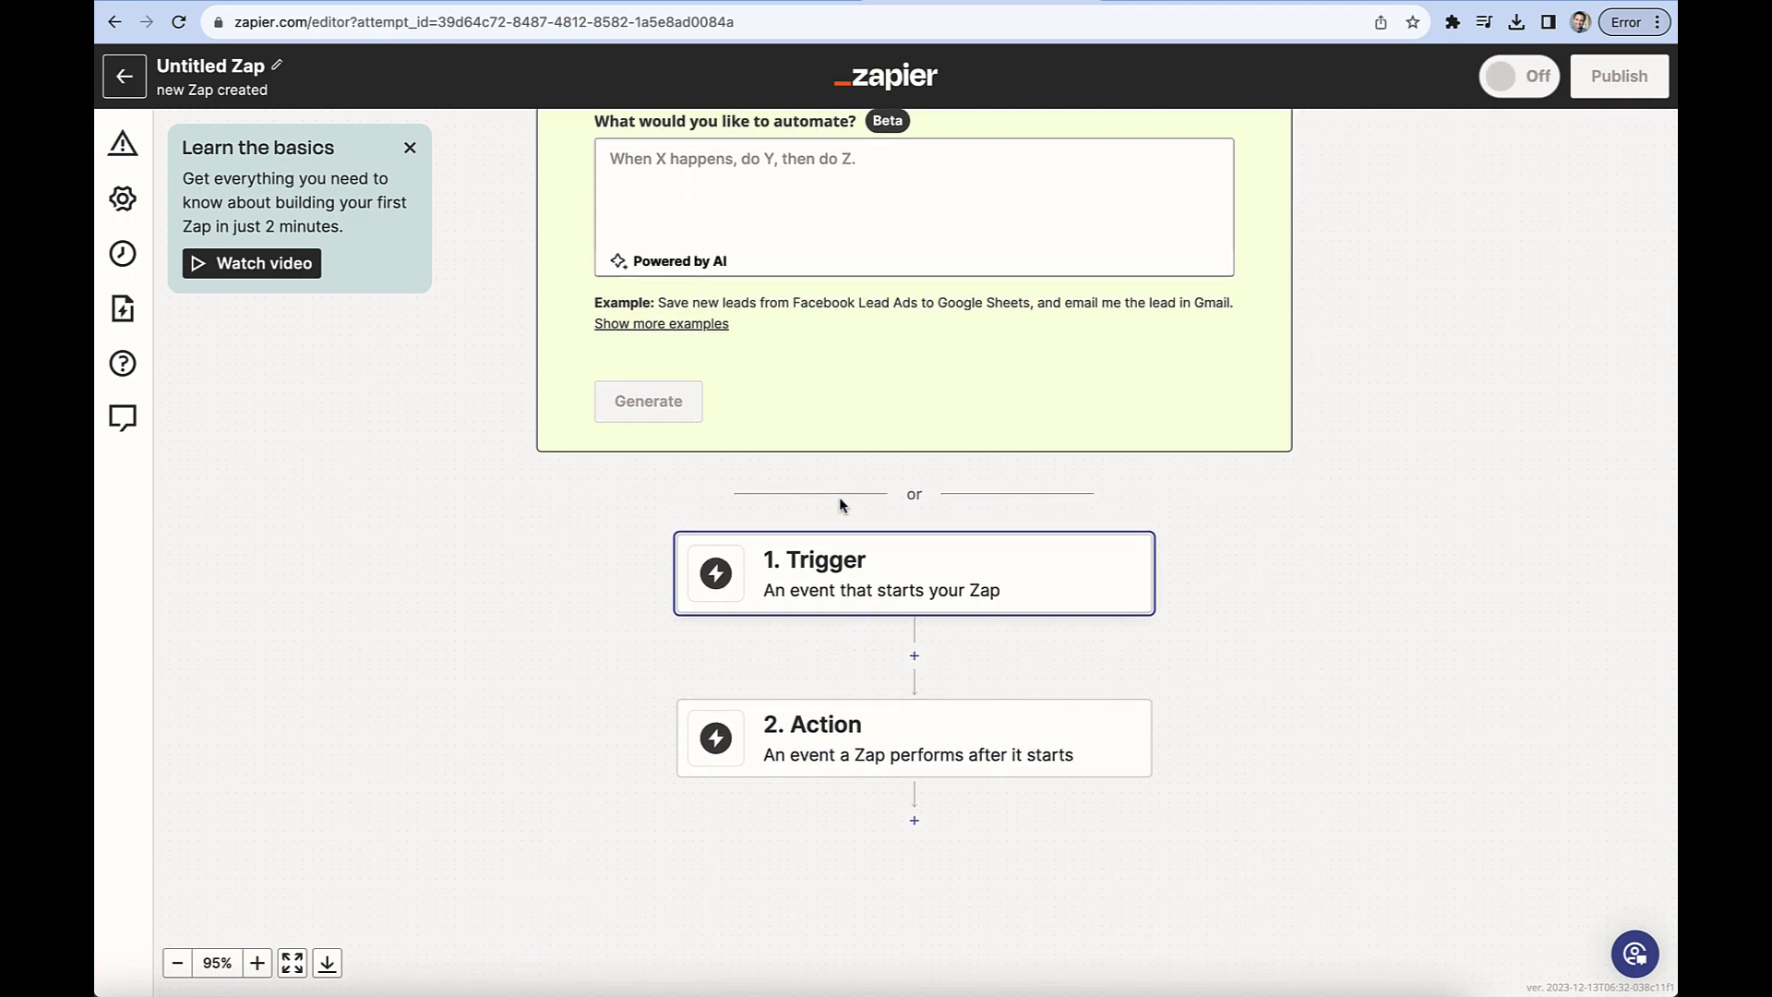
click(956, 569)
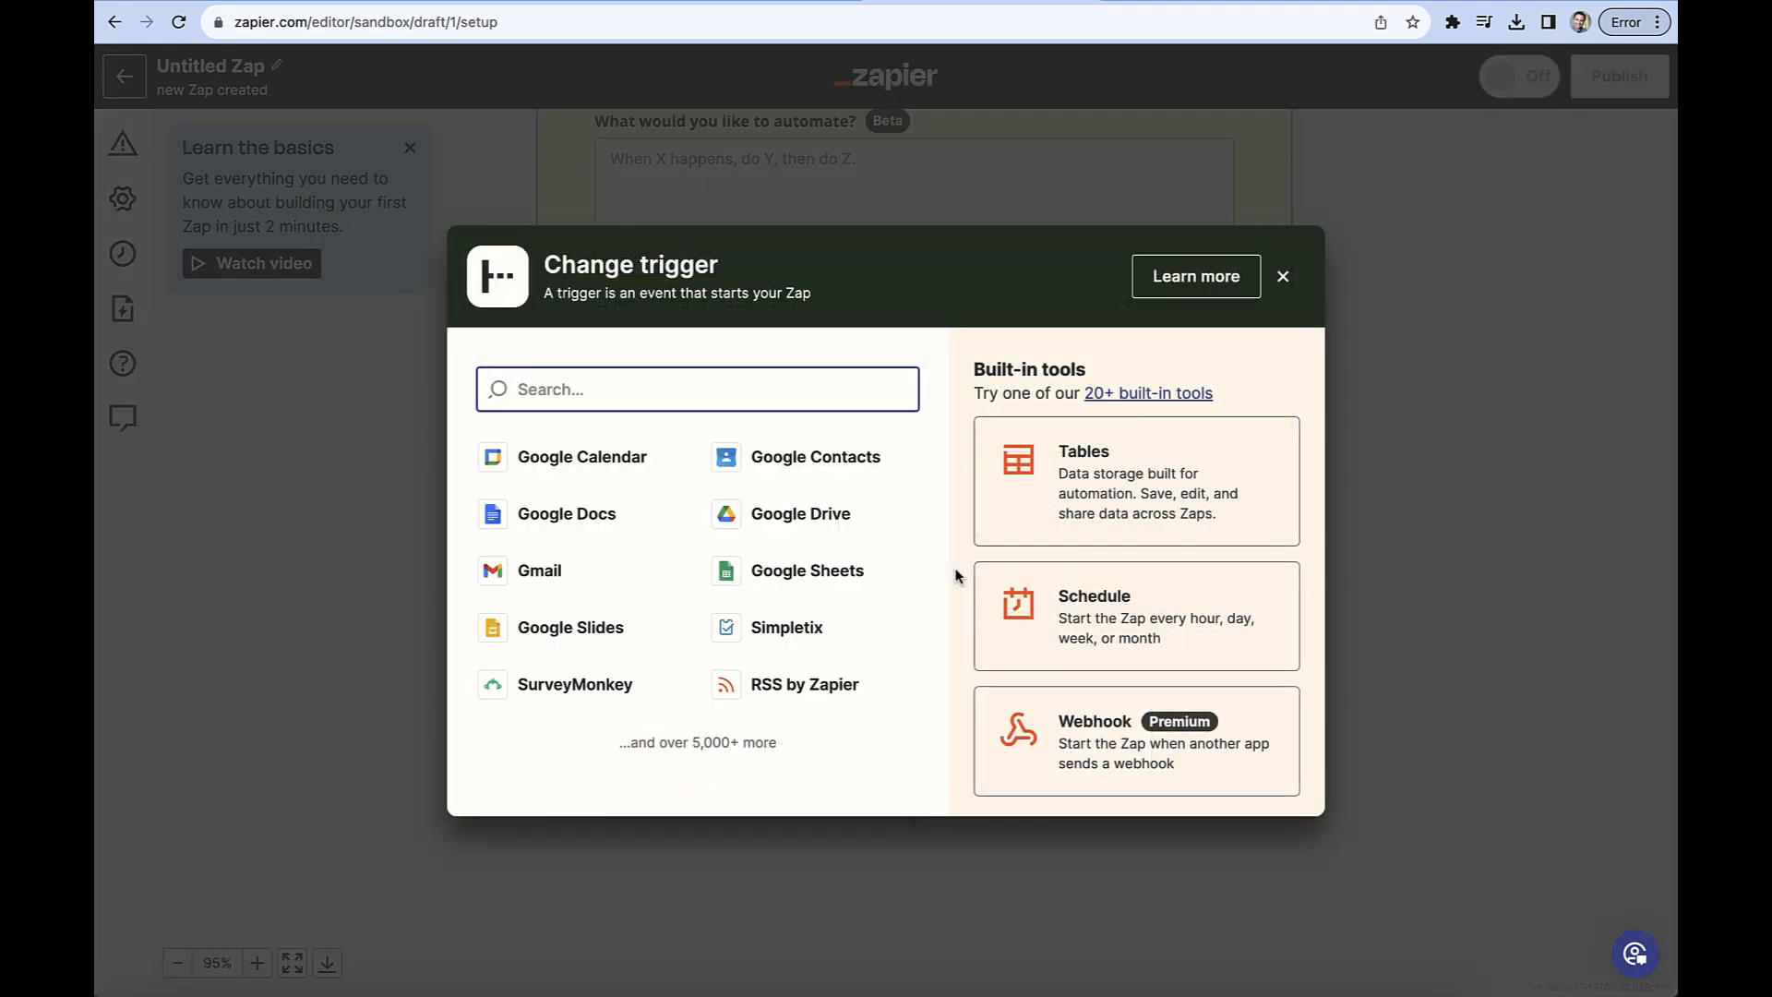
click(804, 628)
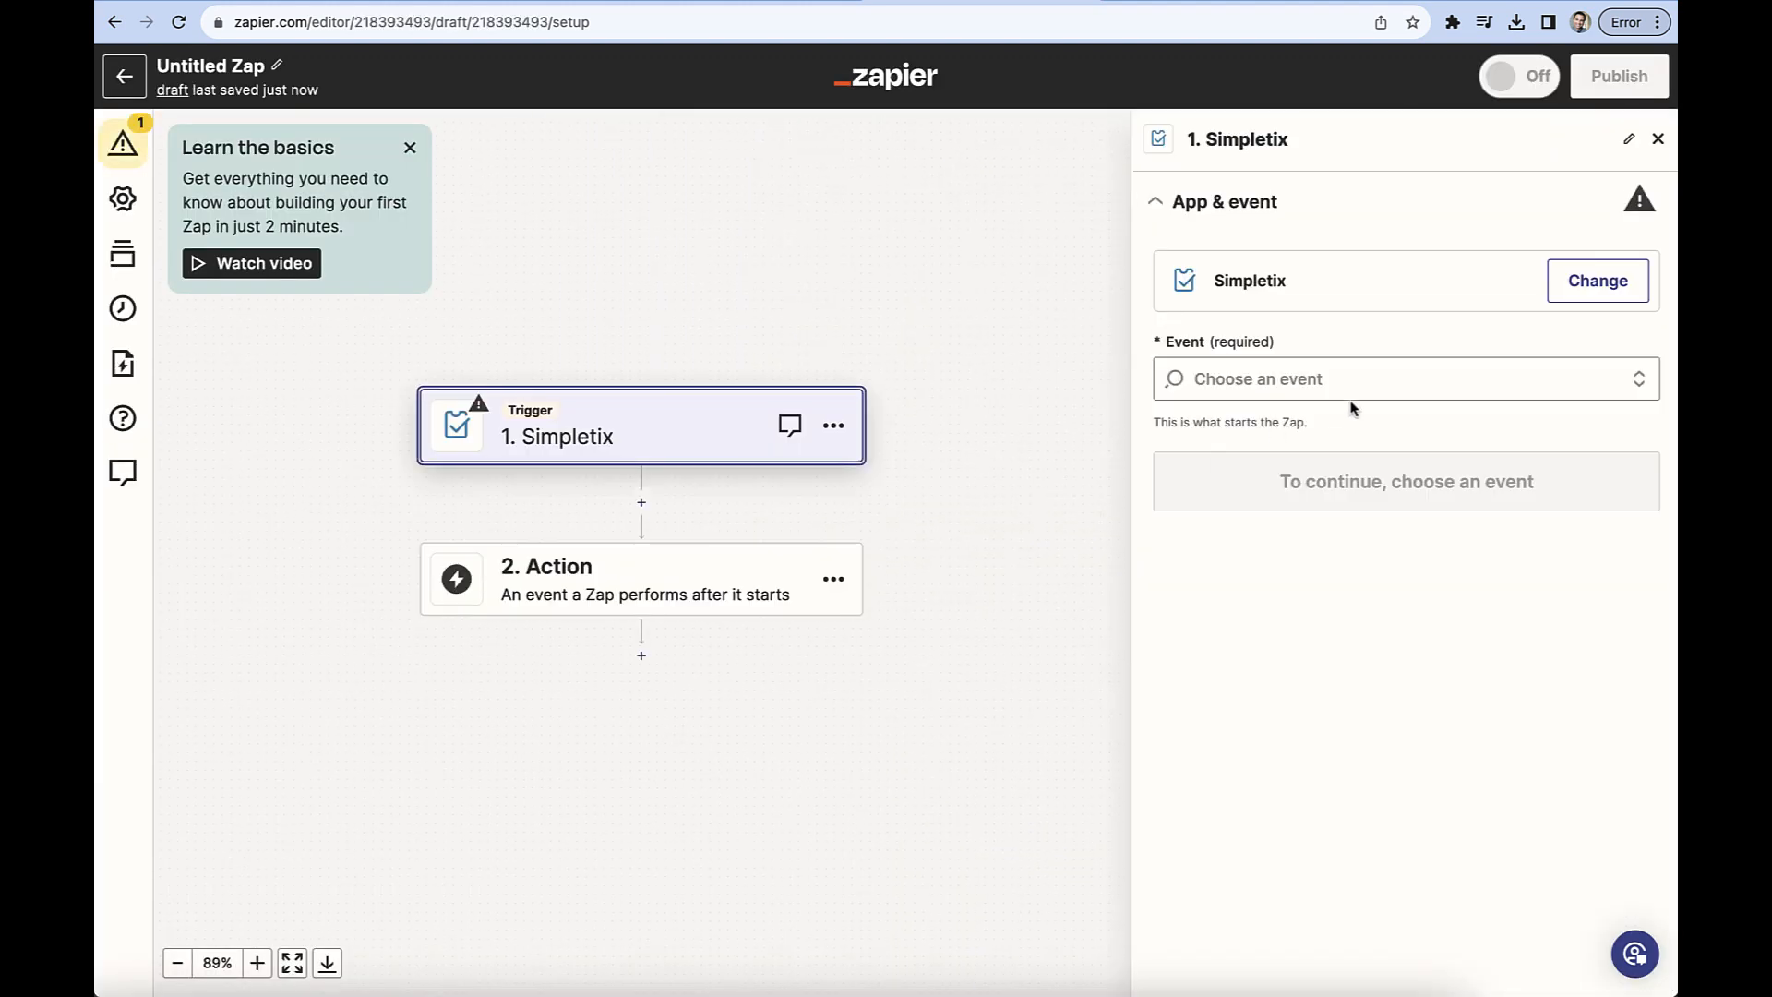
click(1458, 378)
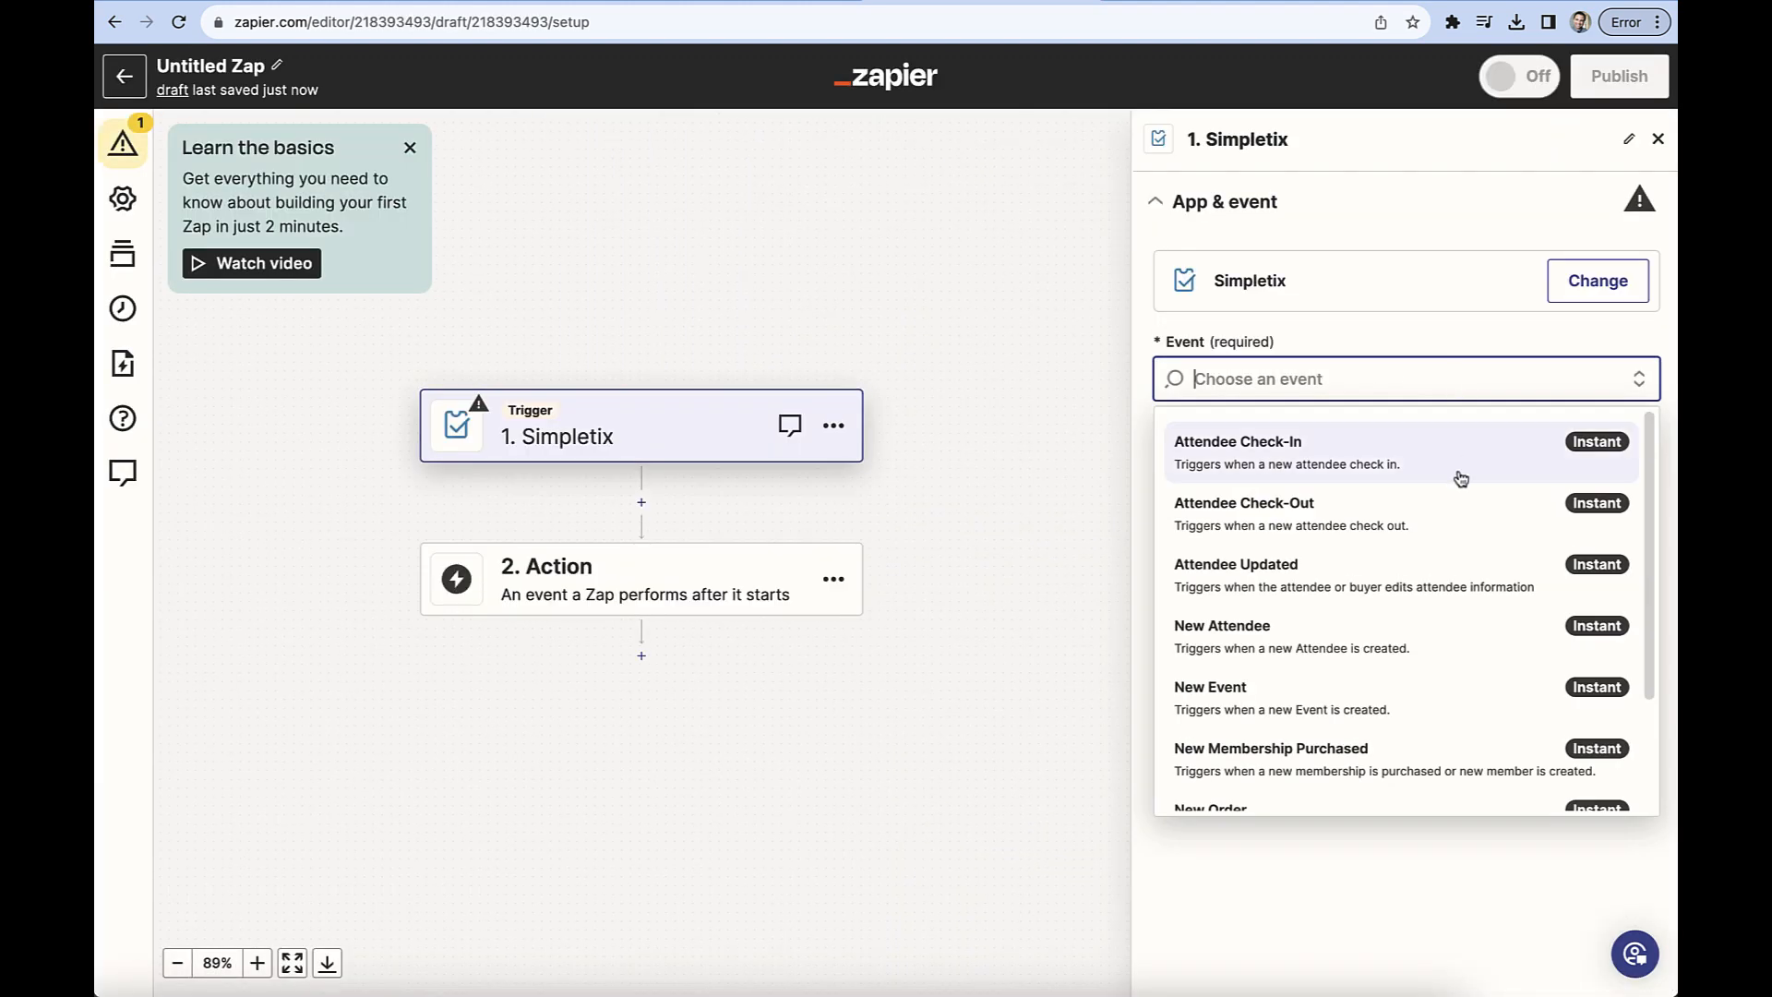
click(1405, 622)
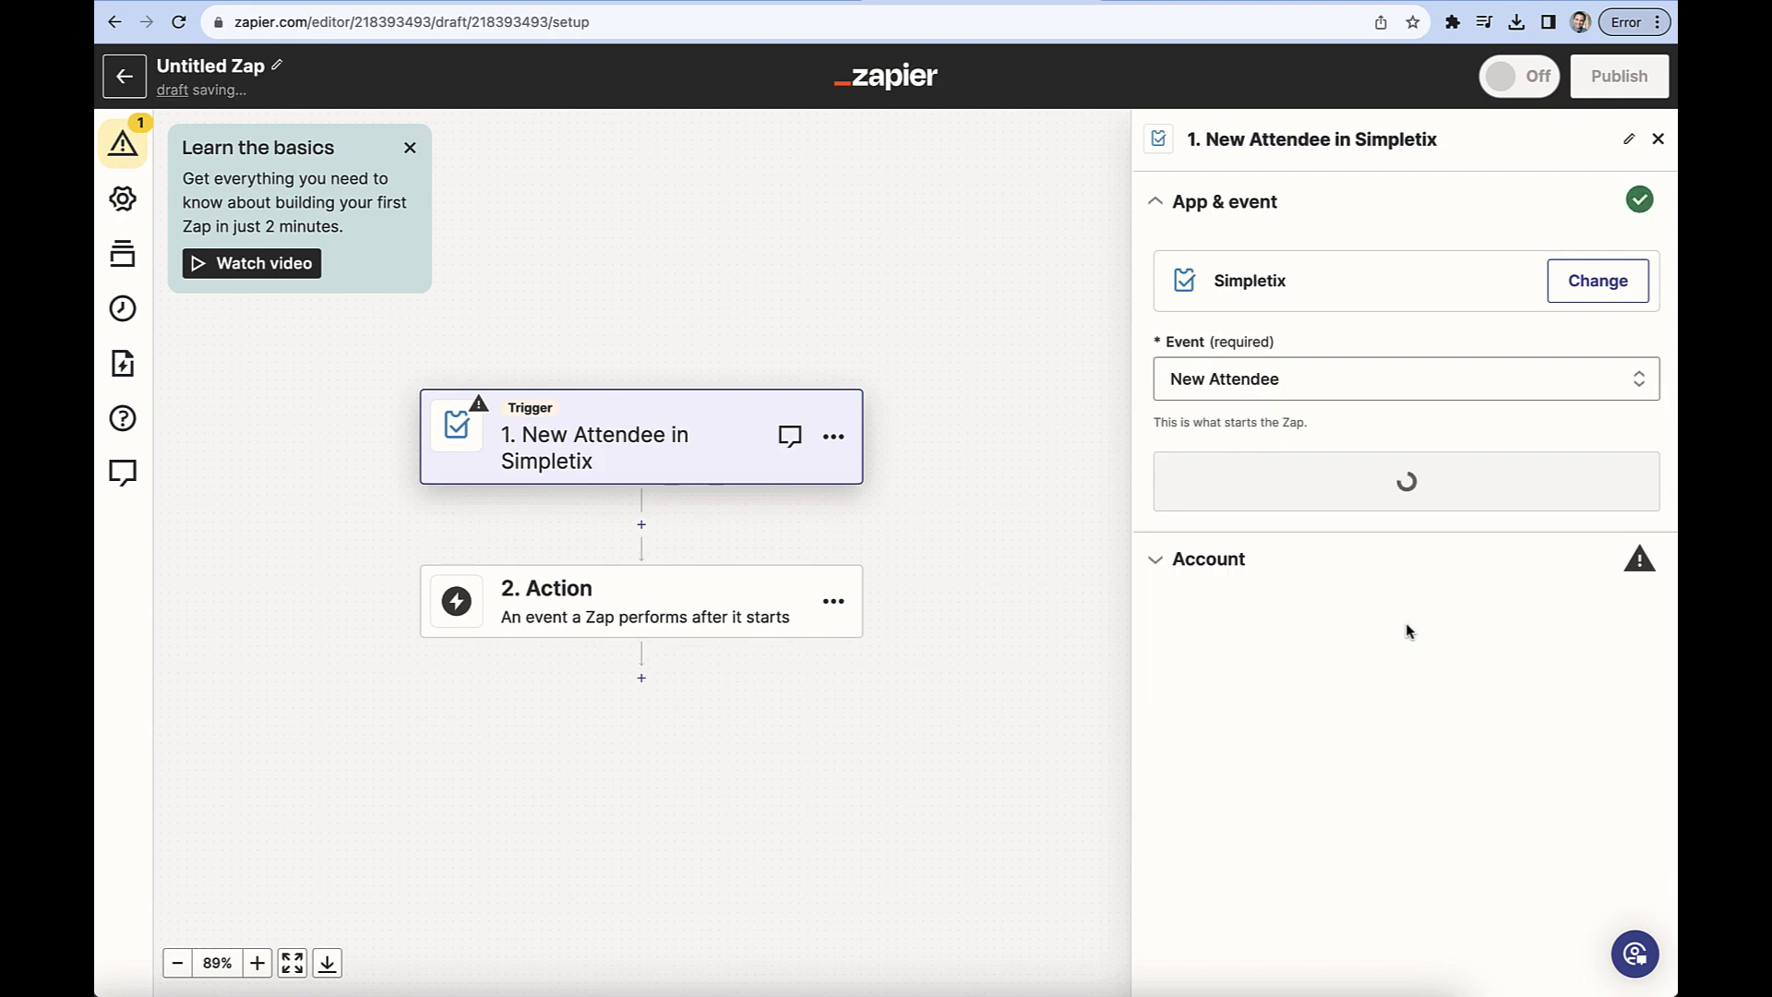
click(1445, 489)
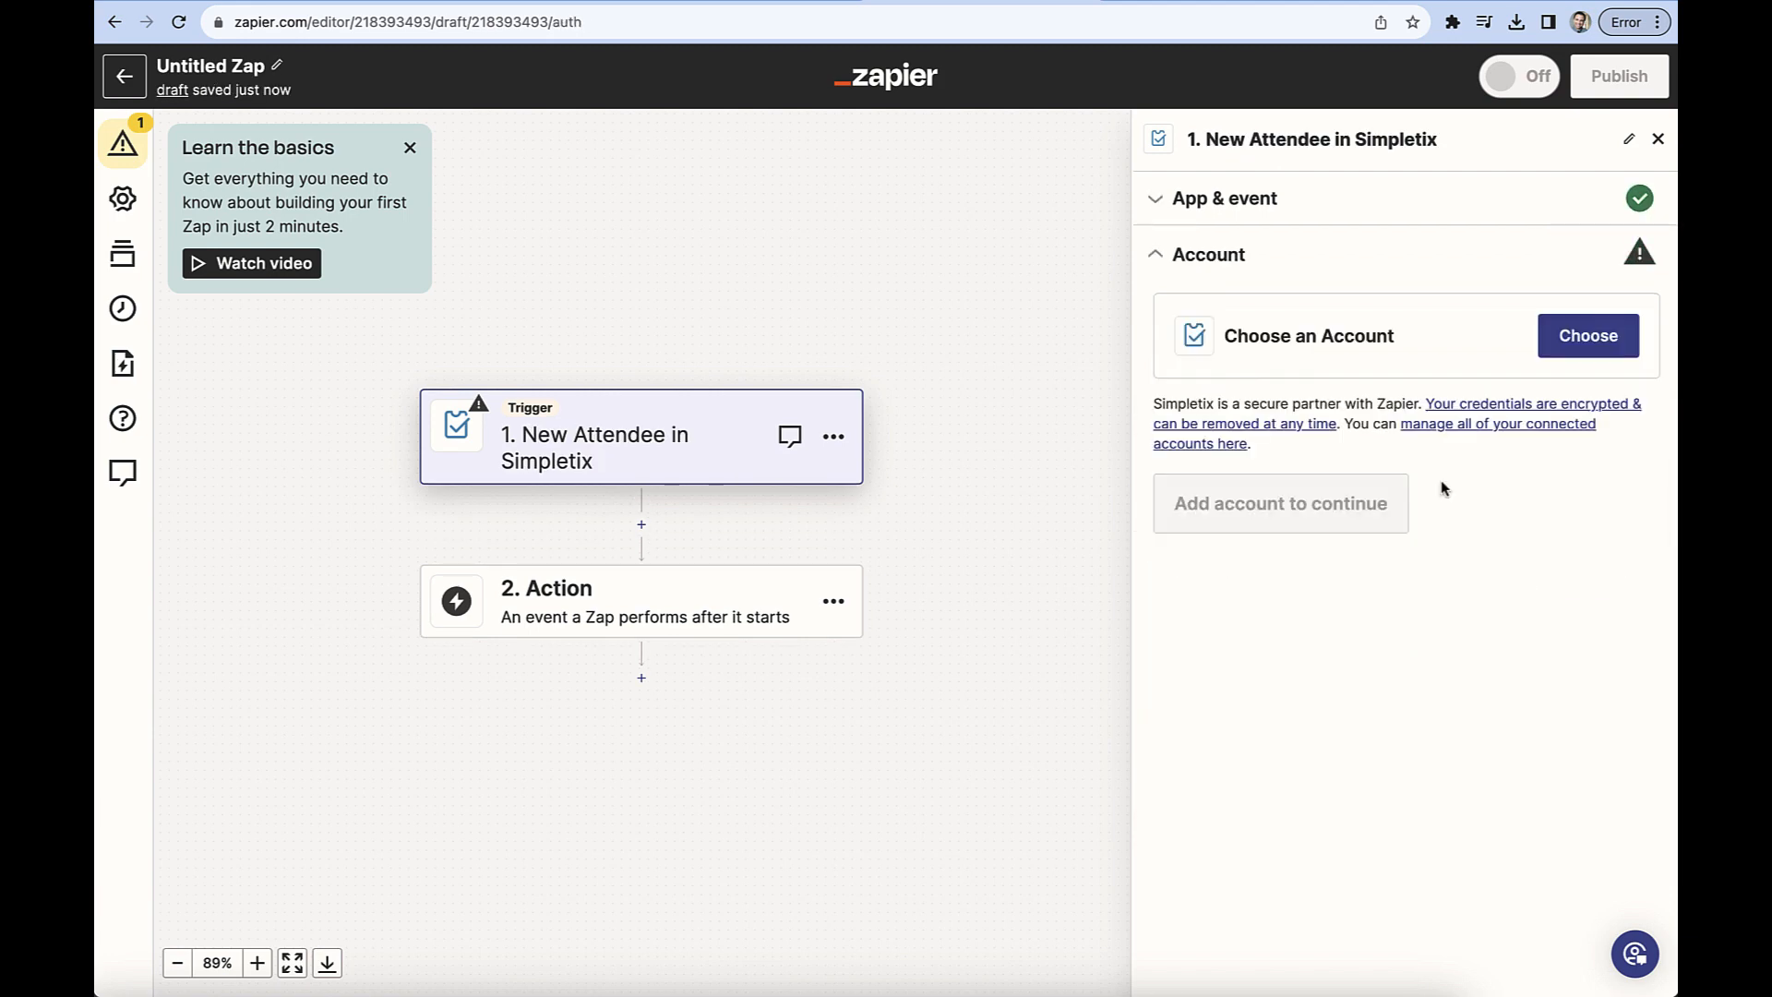
Choose the first SimpleTix hunter.simpletix.com account for the trigger and start reconnecting its expired authorization.
click(1592, 343)
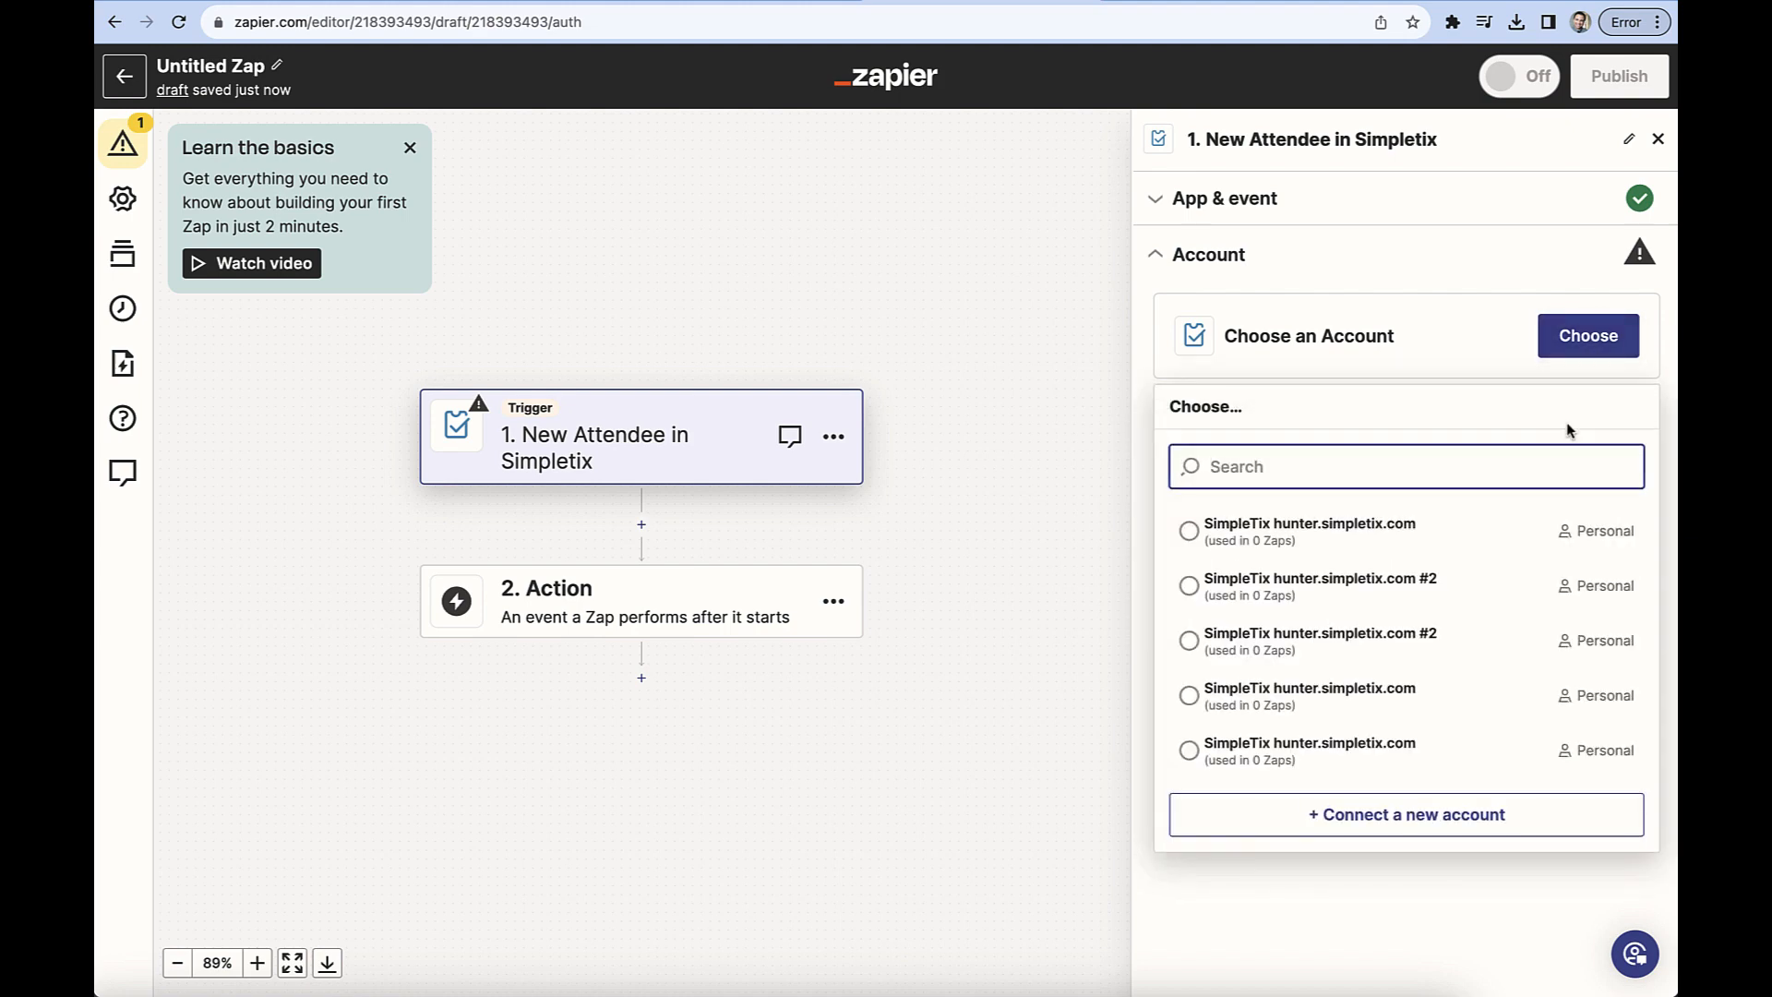
click(1191, 531)
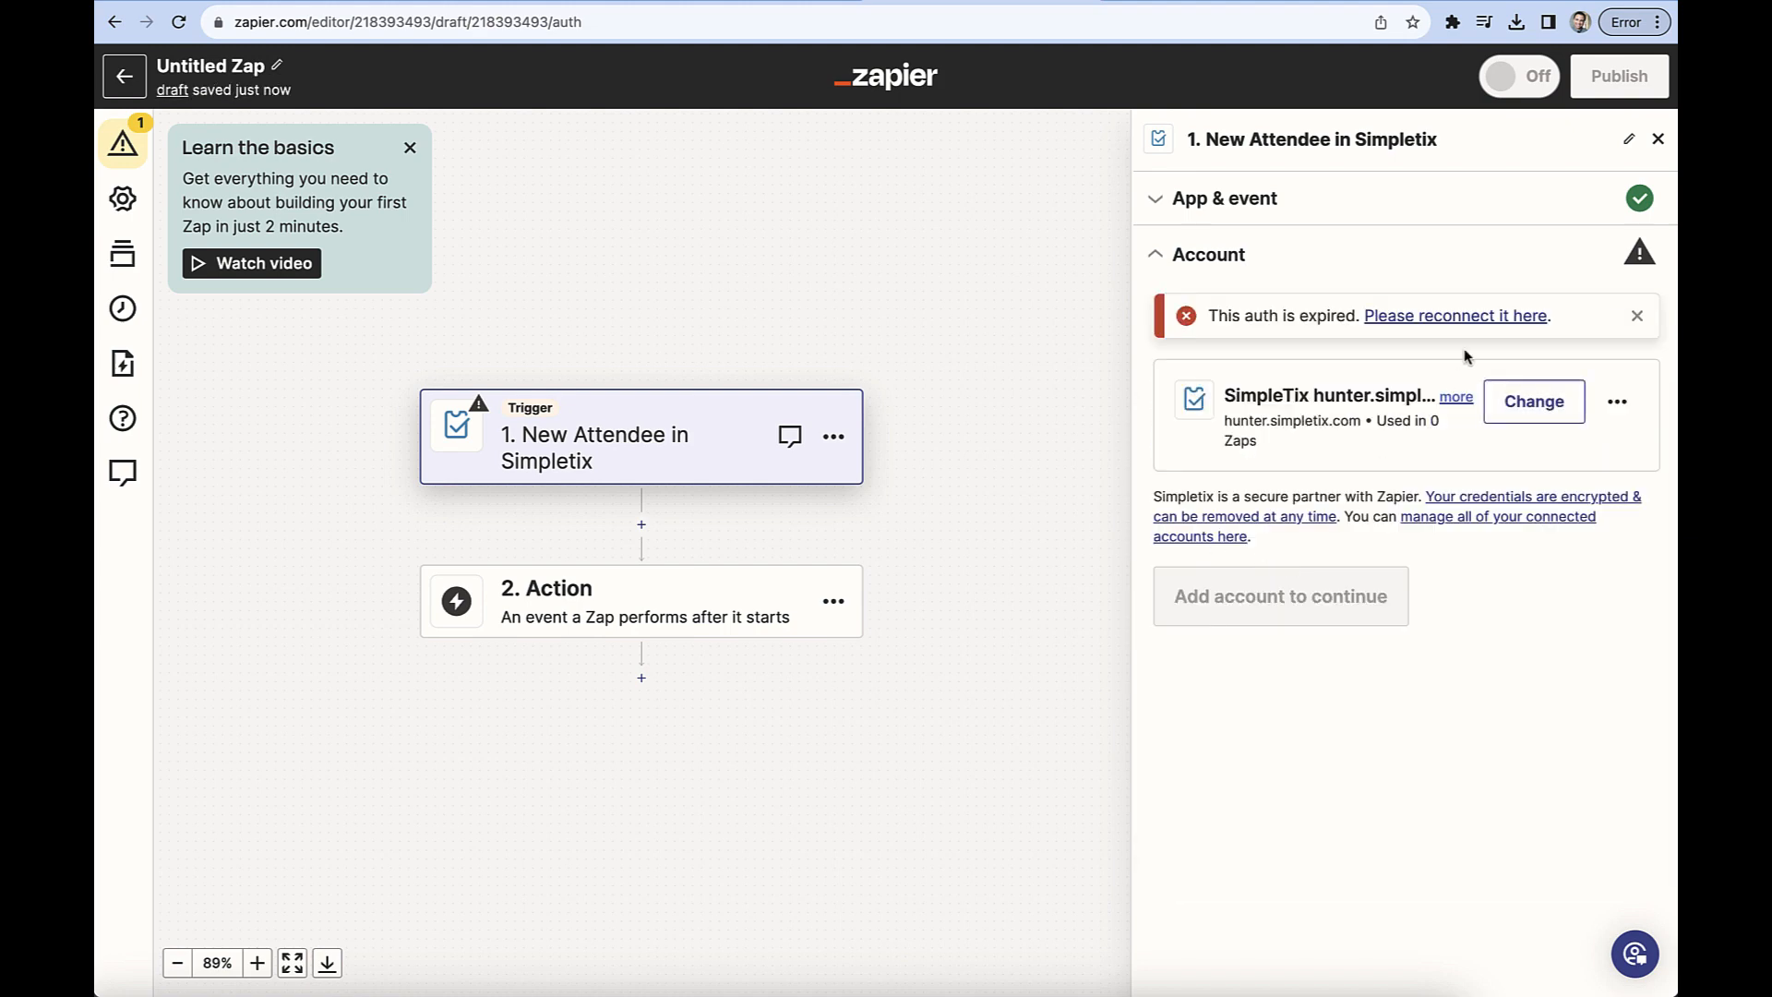
click(1482, 315)
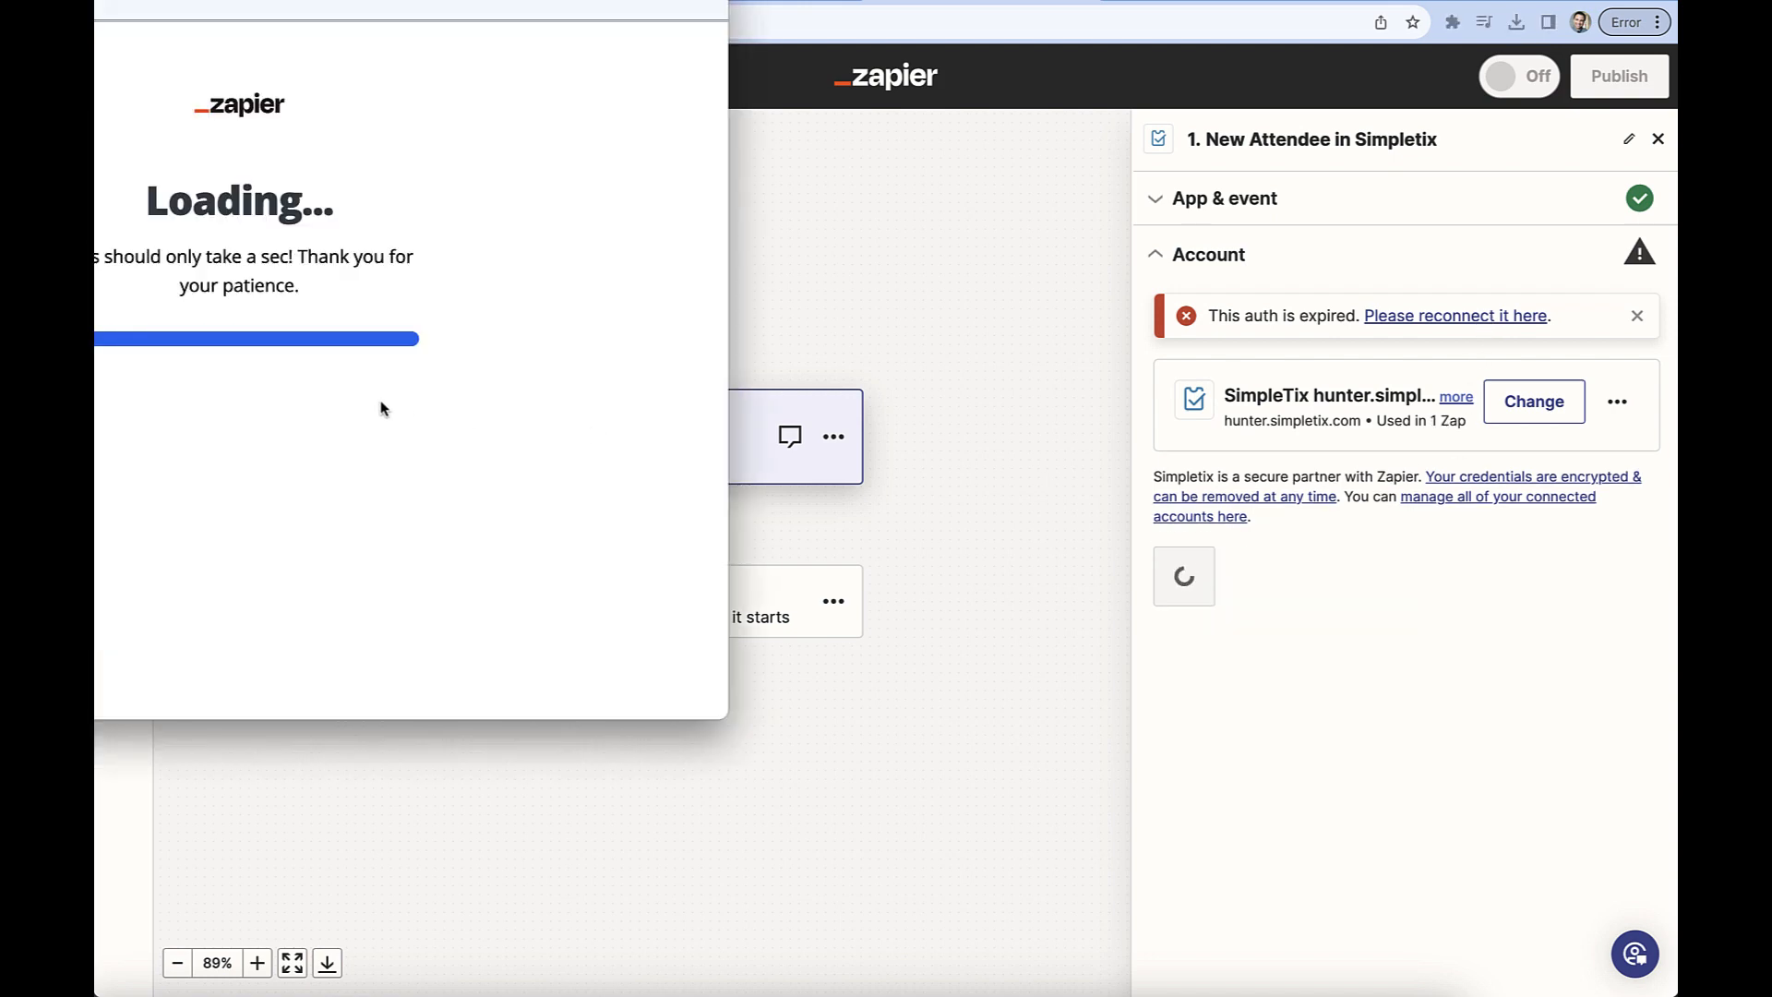
drag(94, 2, 218, 50)
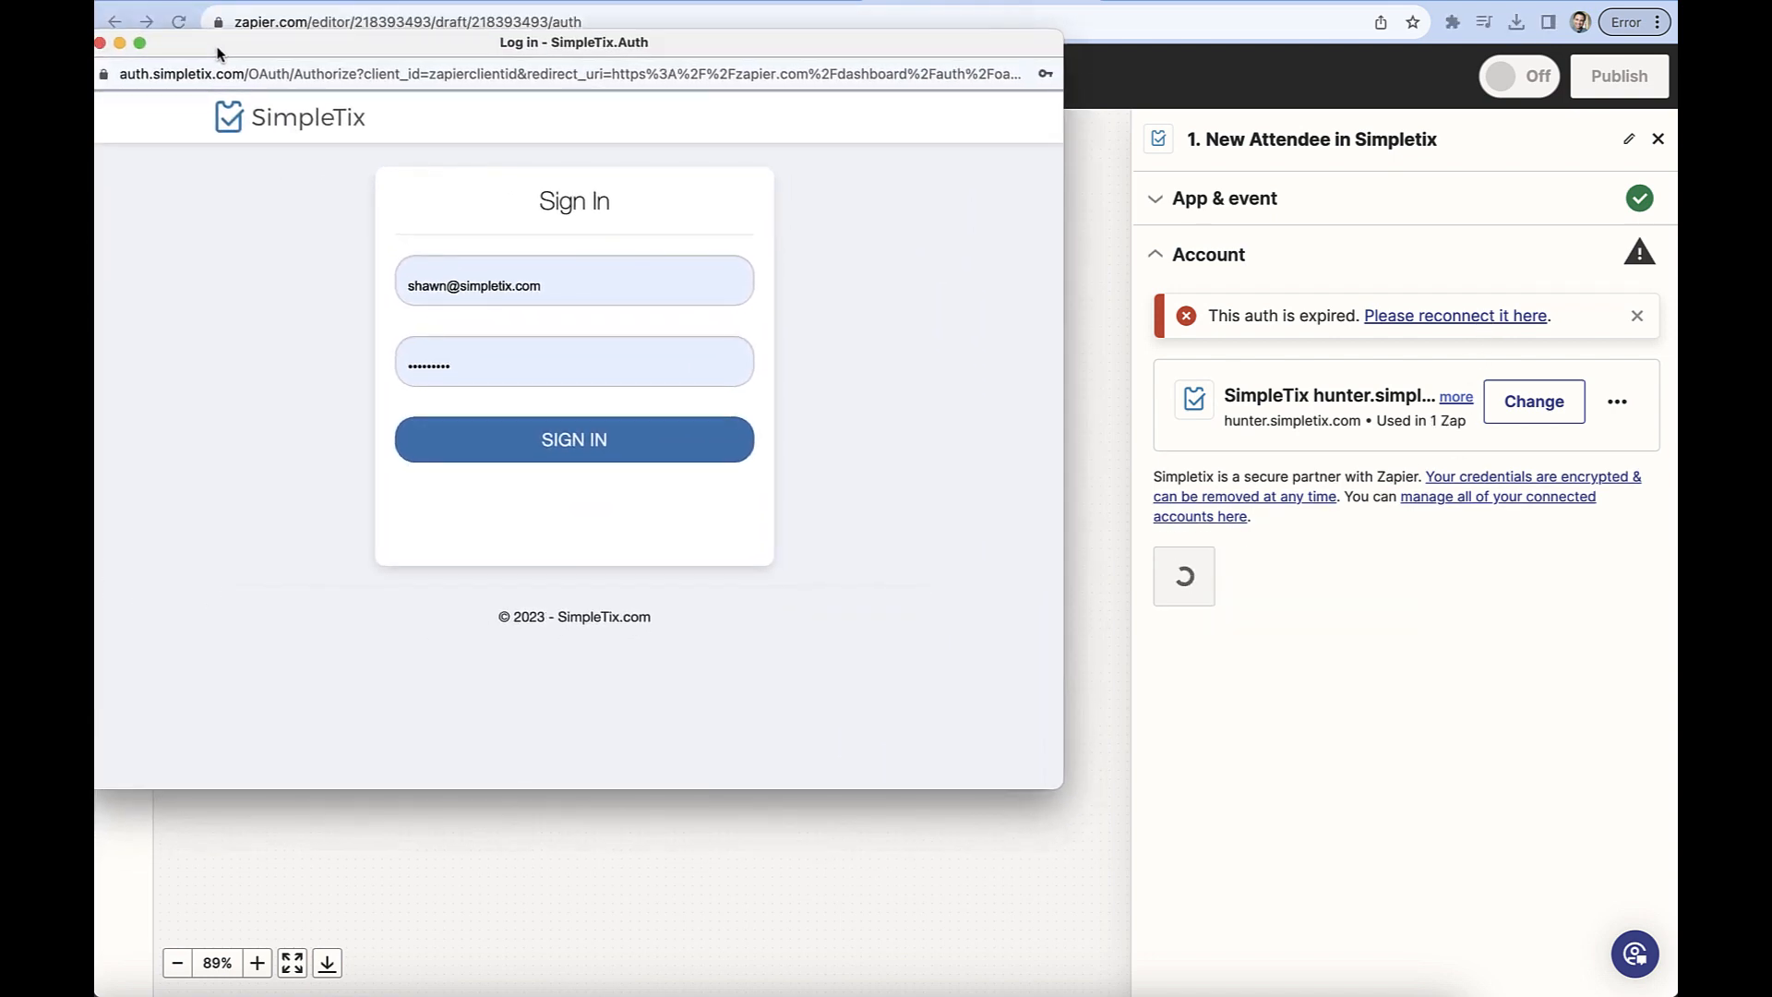
Sign in to SimpleTix with the prefilled credentials and allow Zapier access to Hunter.simpletix.com.
click(609, 438)
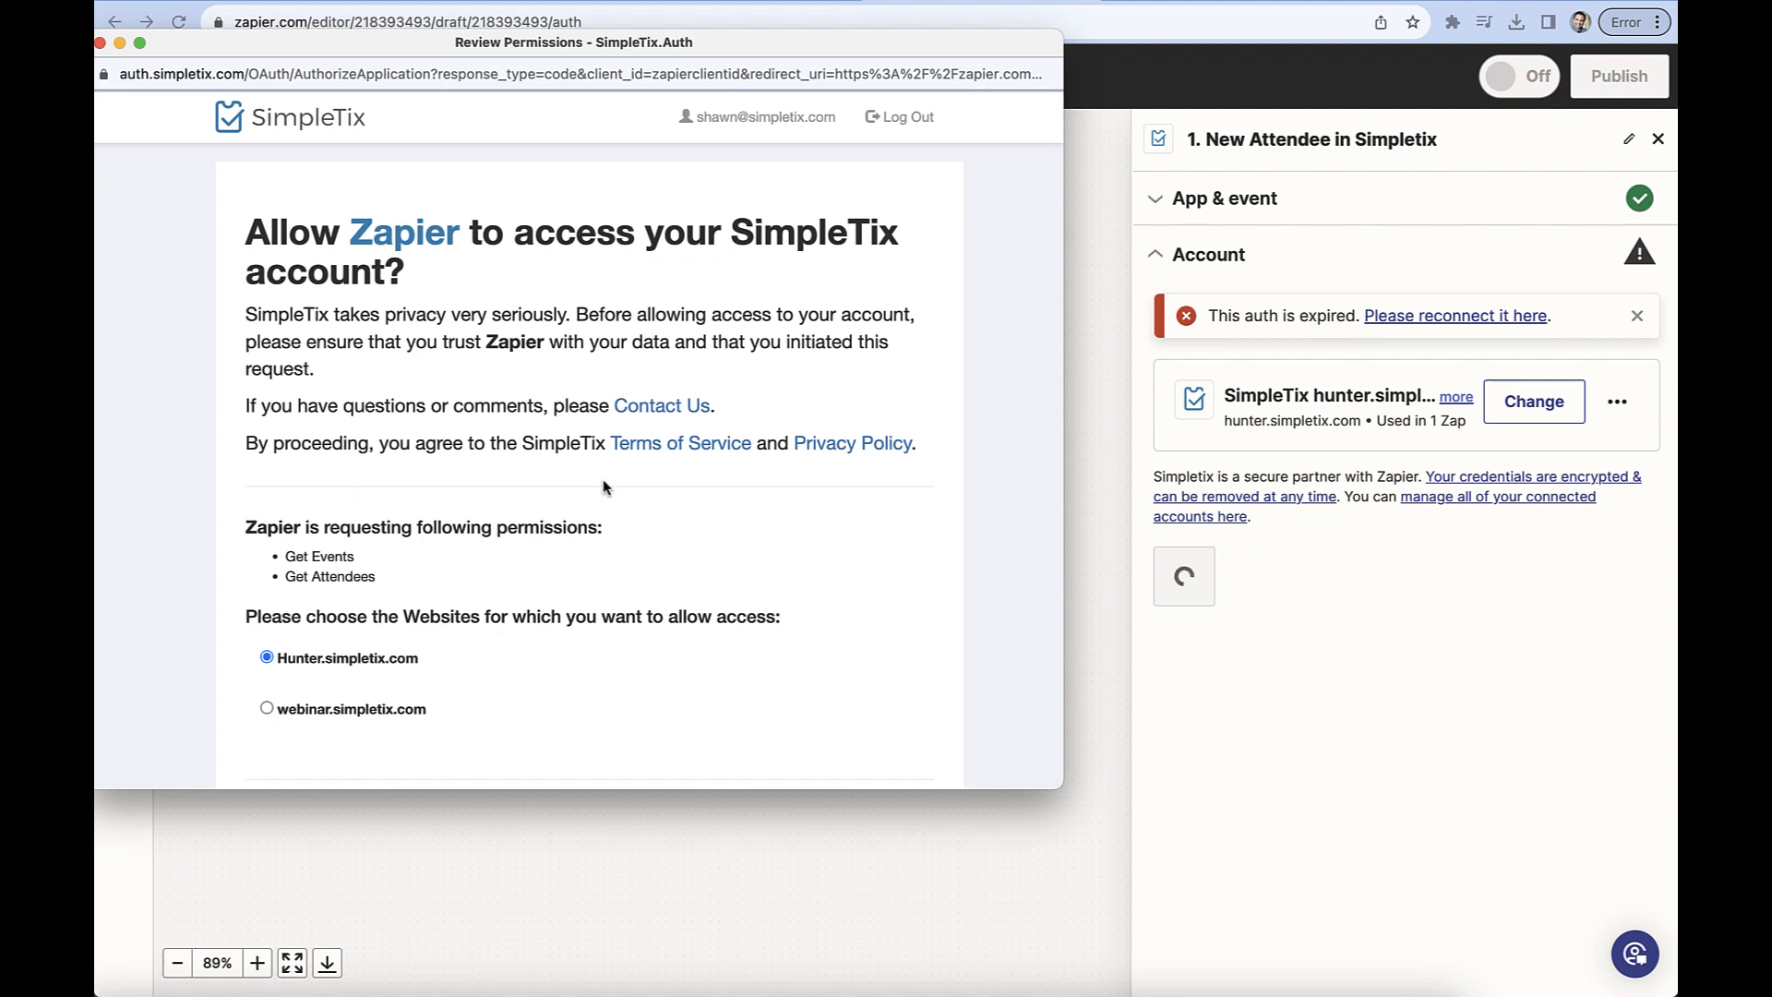
scroll(605, 443, down, 3)
scroll(606, 487, down, 2)
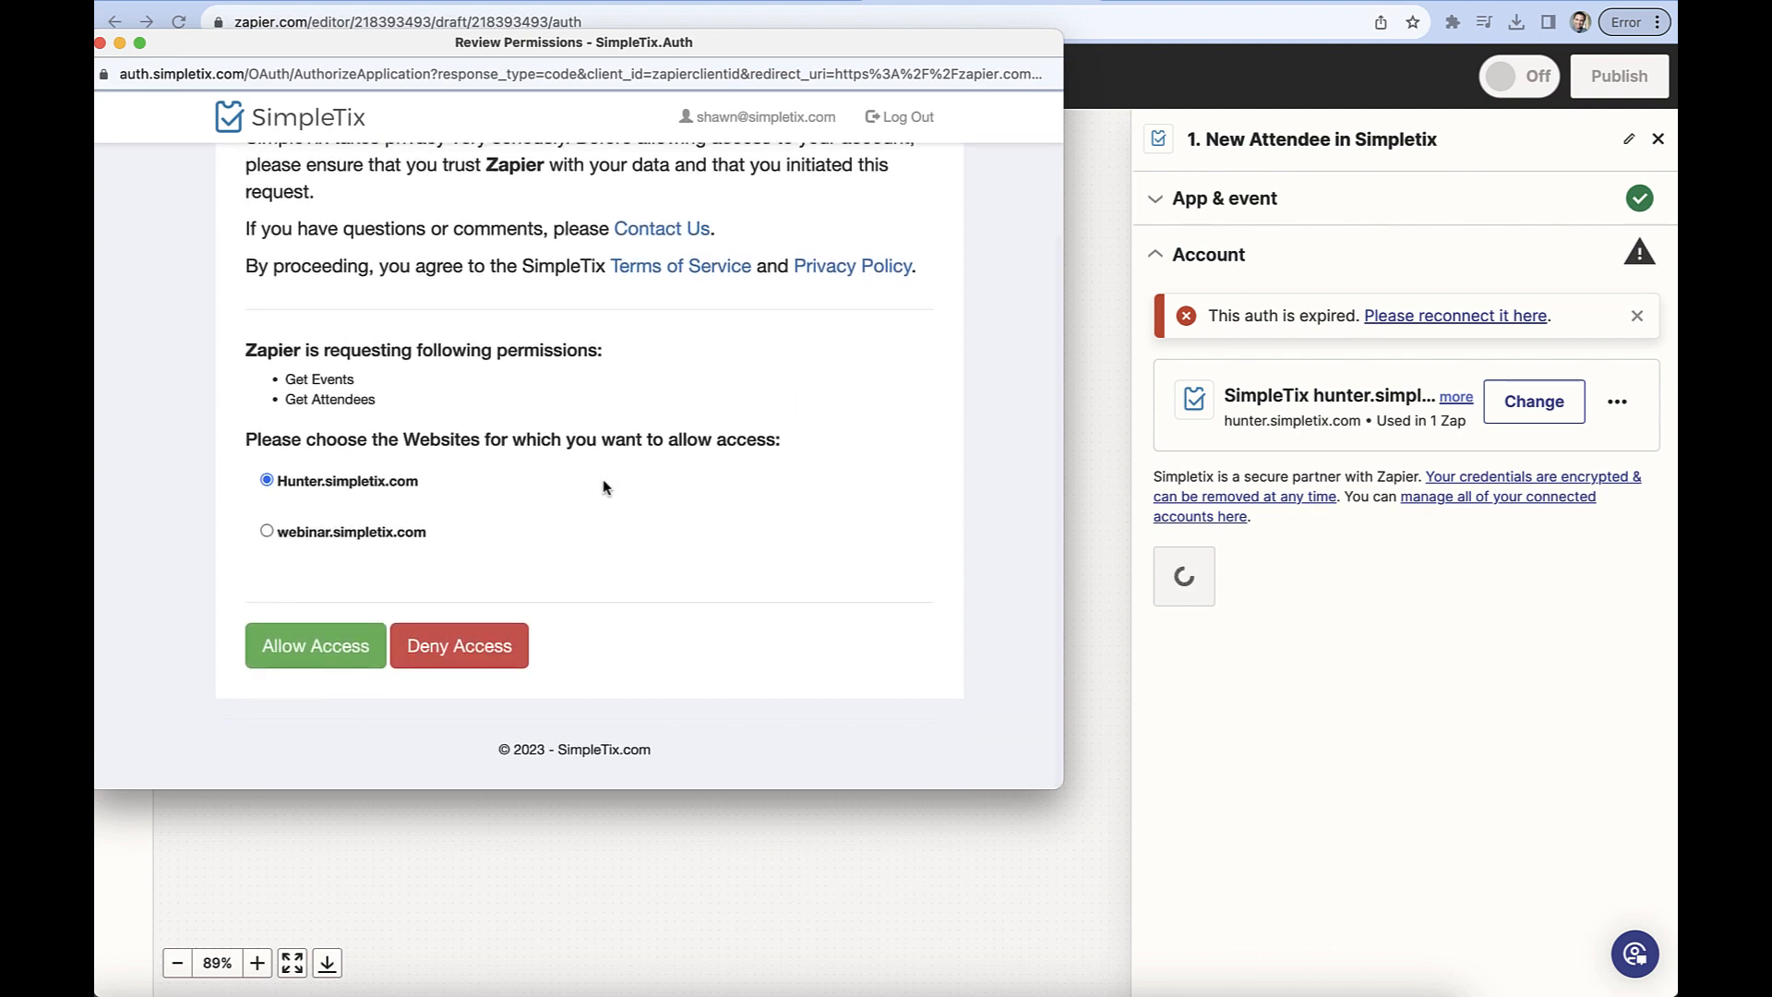
click(275, 645)
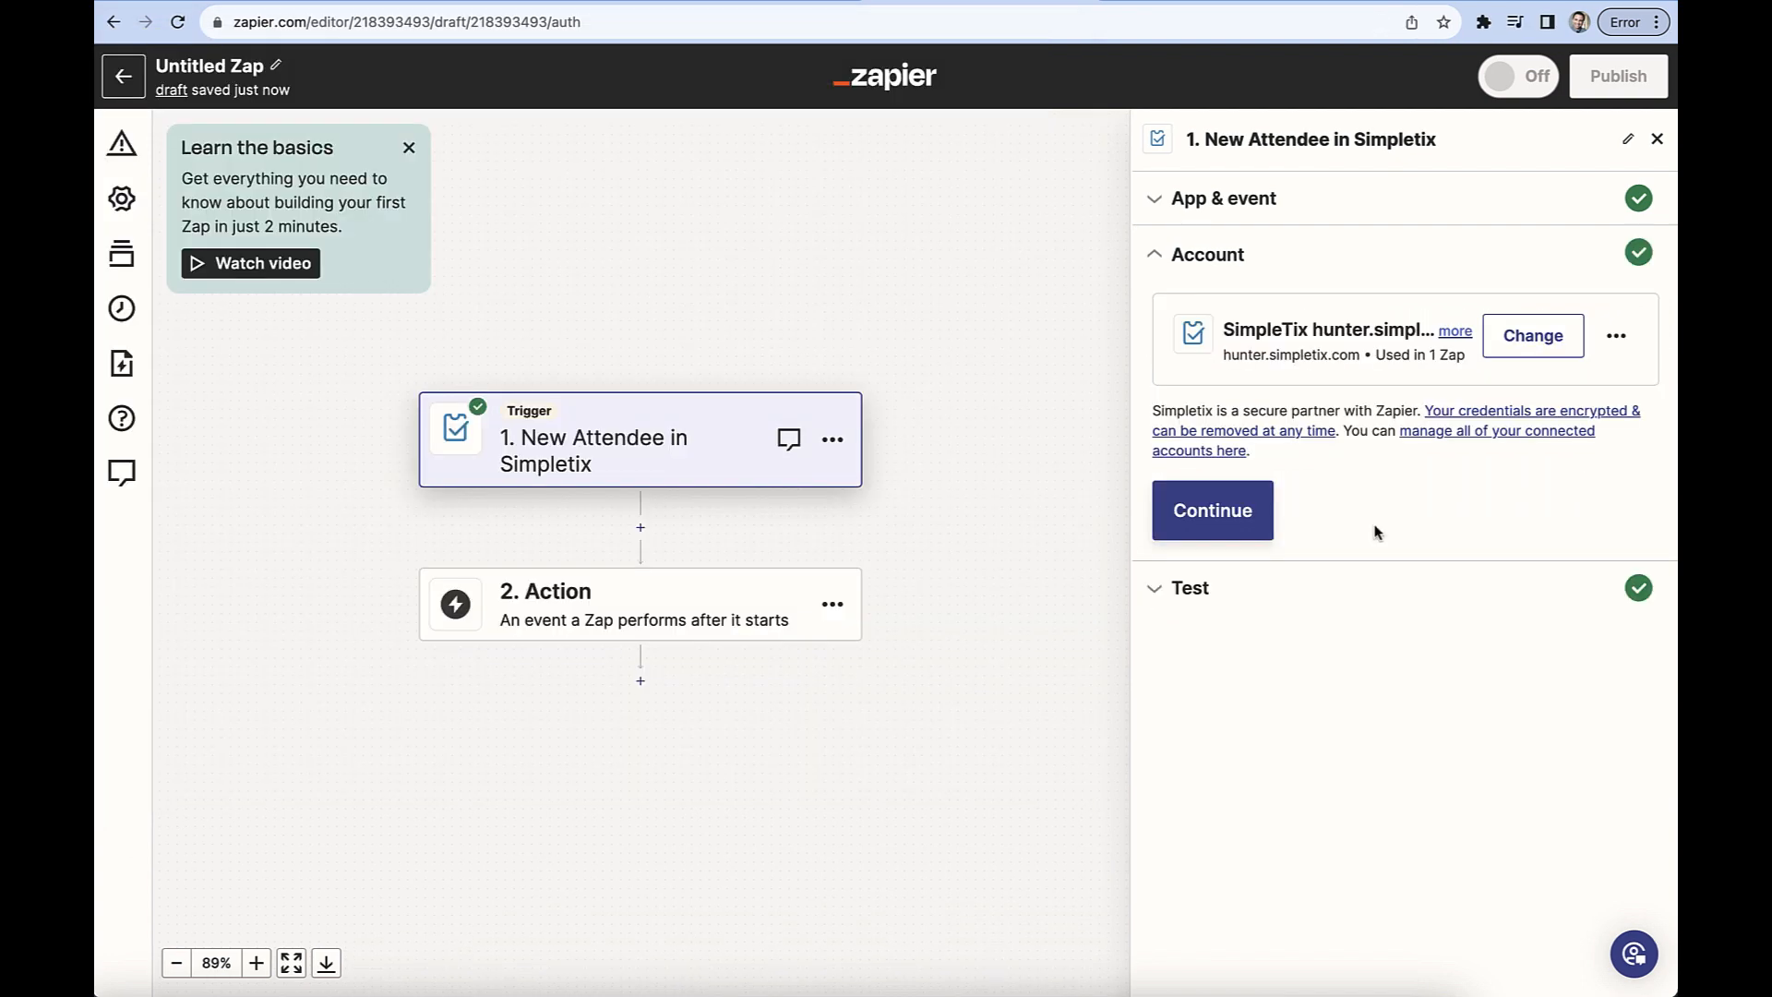
Confirm the trigger account and continue with the Attendee A test record.
click(1220, 526)
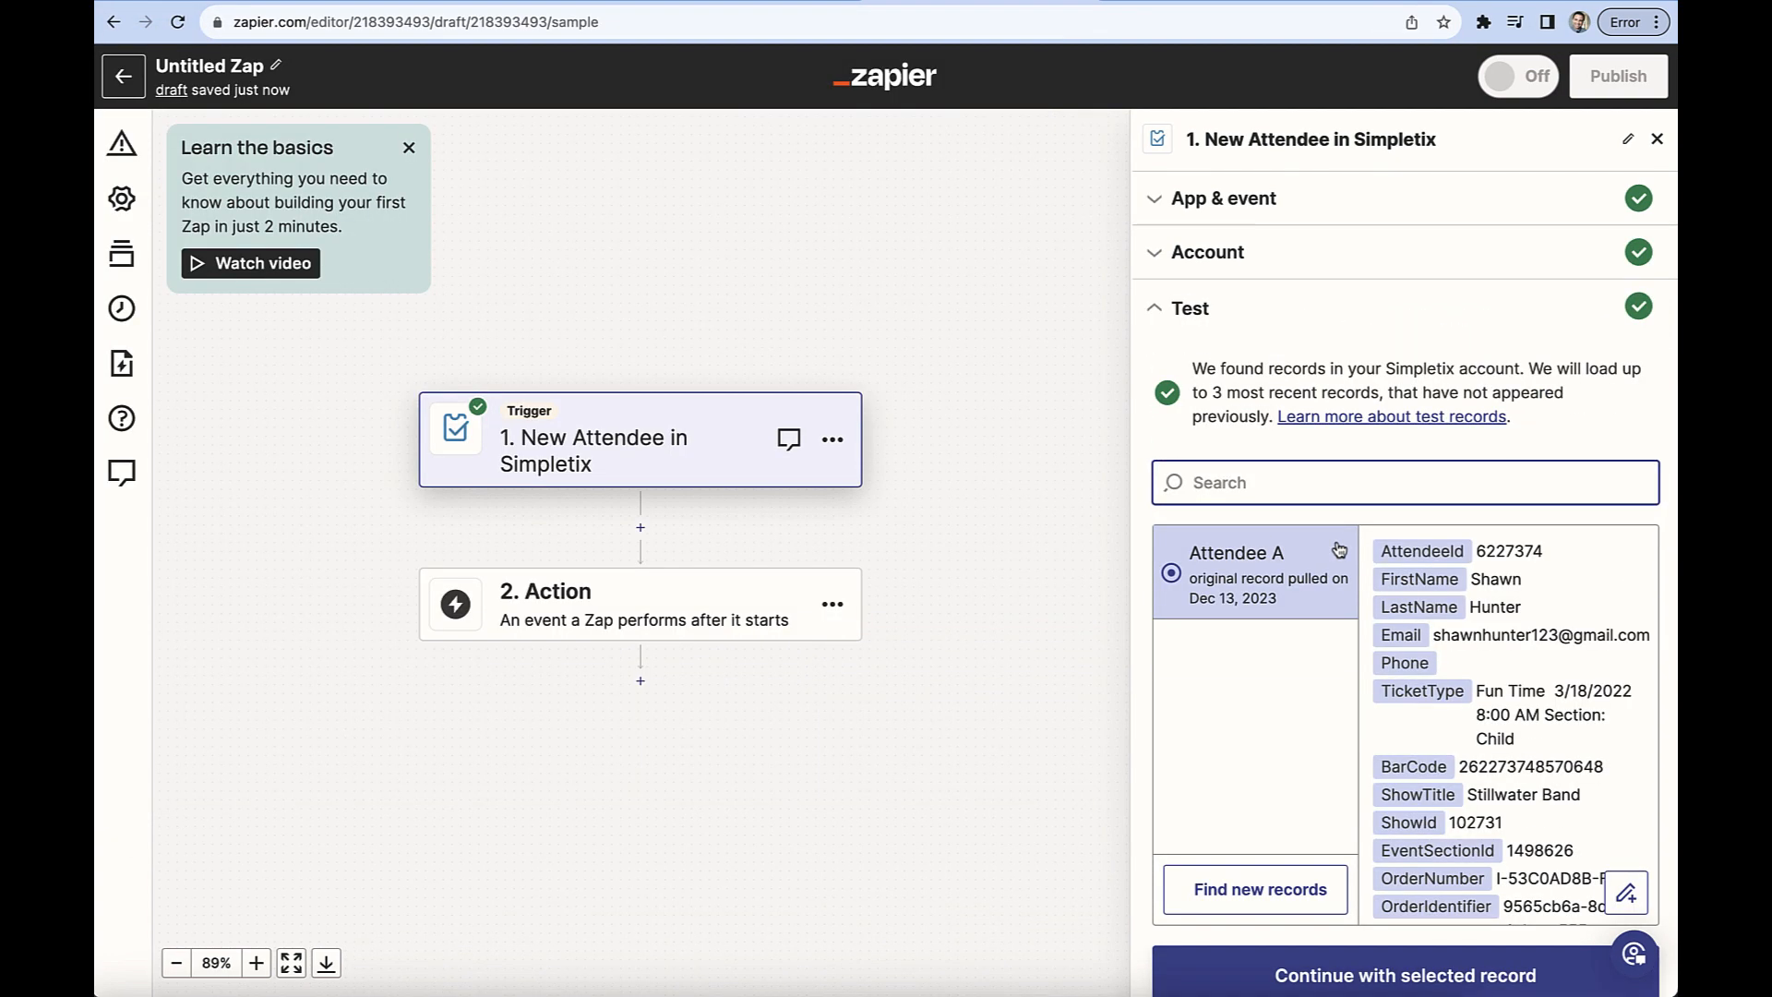
scroll(1339, 550, down, 1)
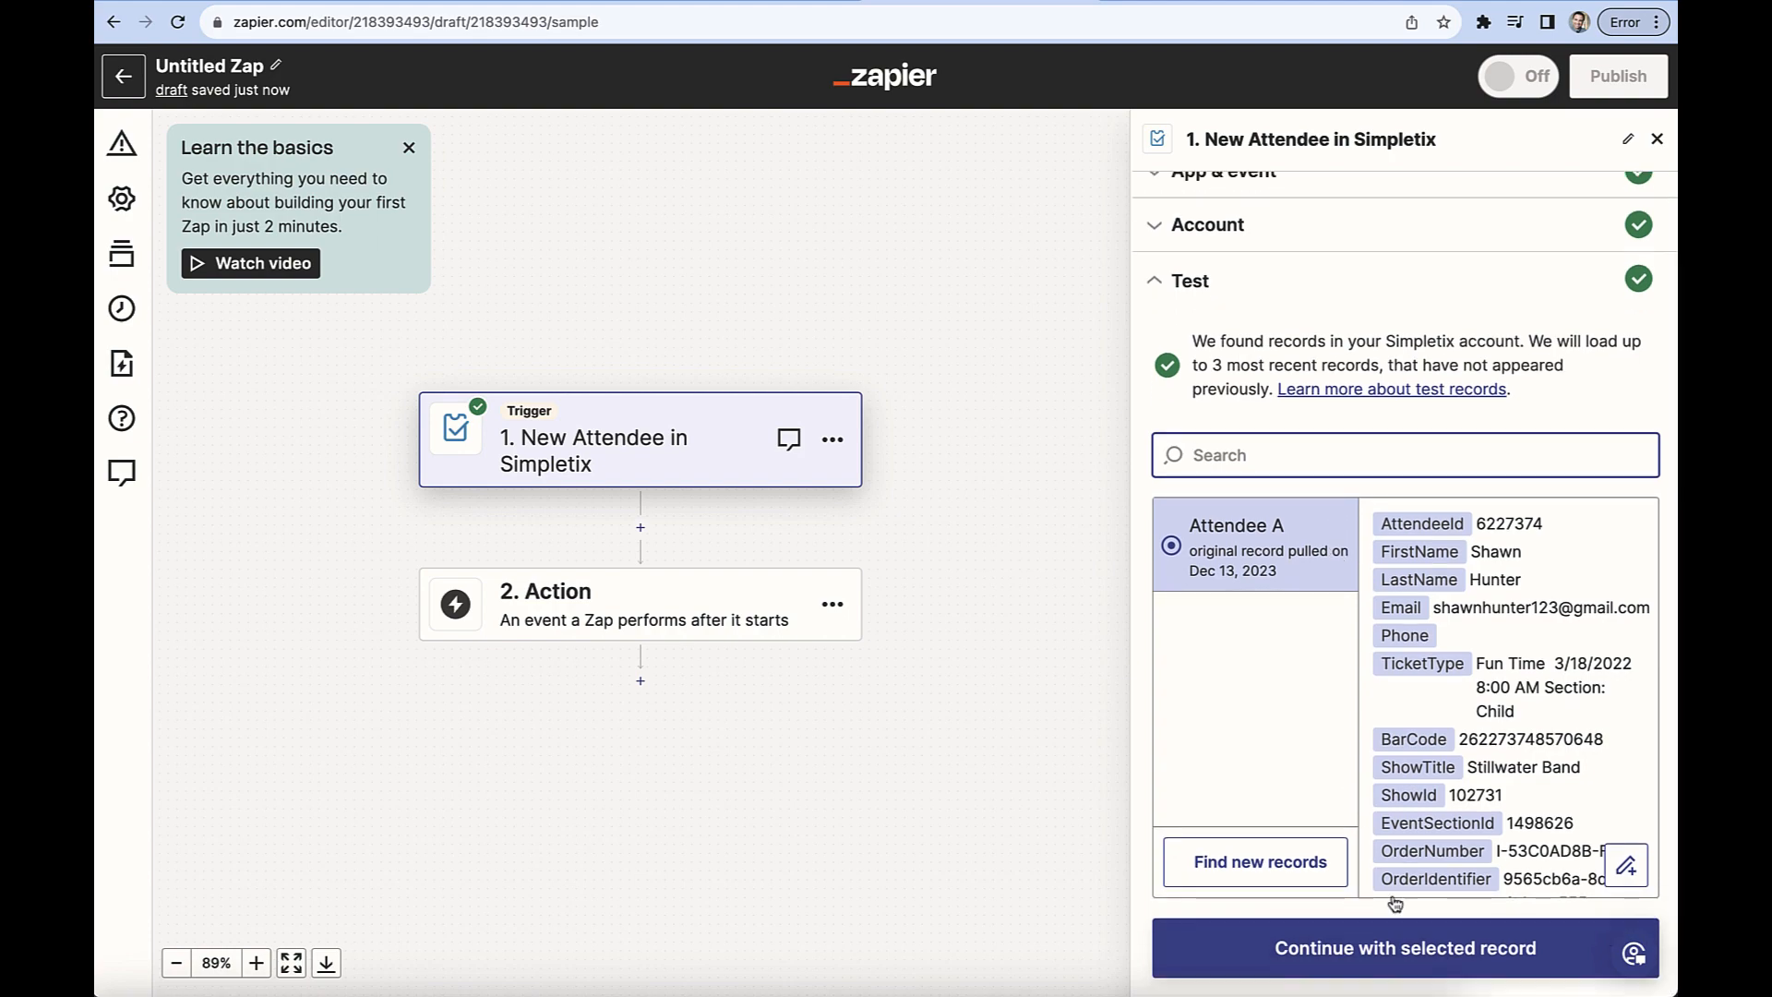
click(1412, 960)
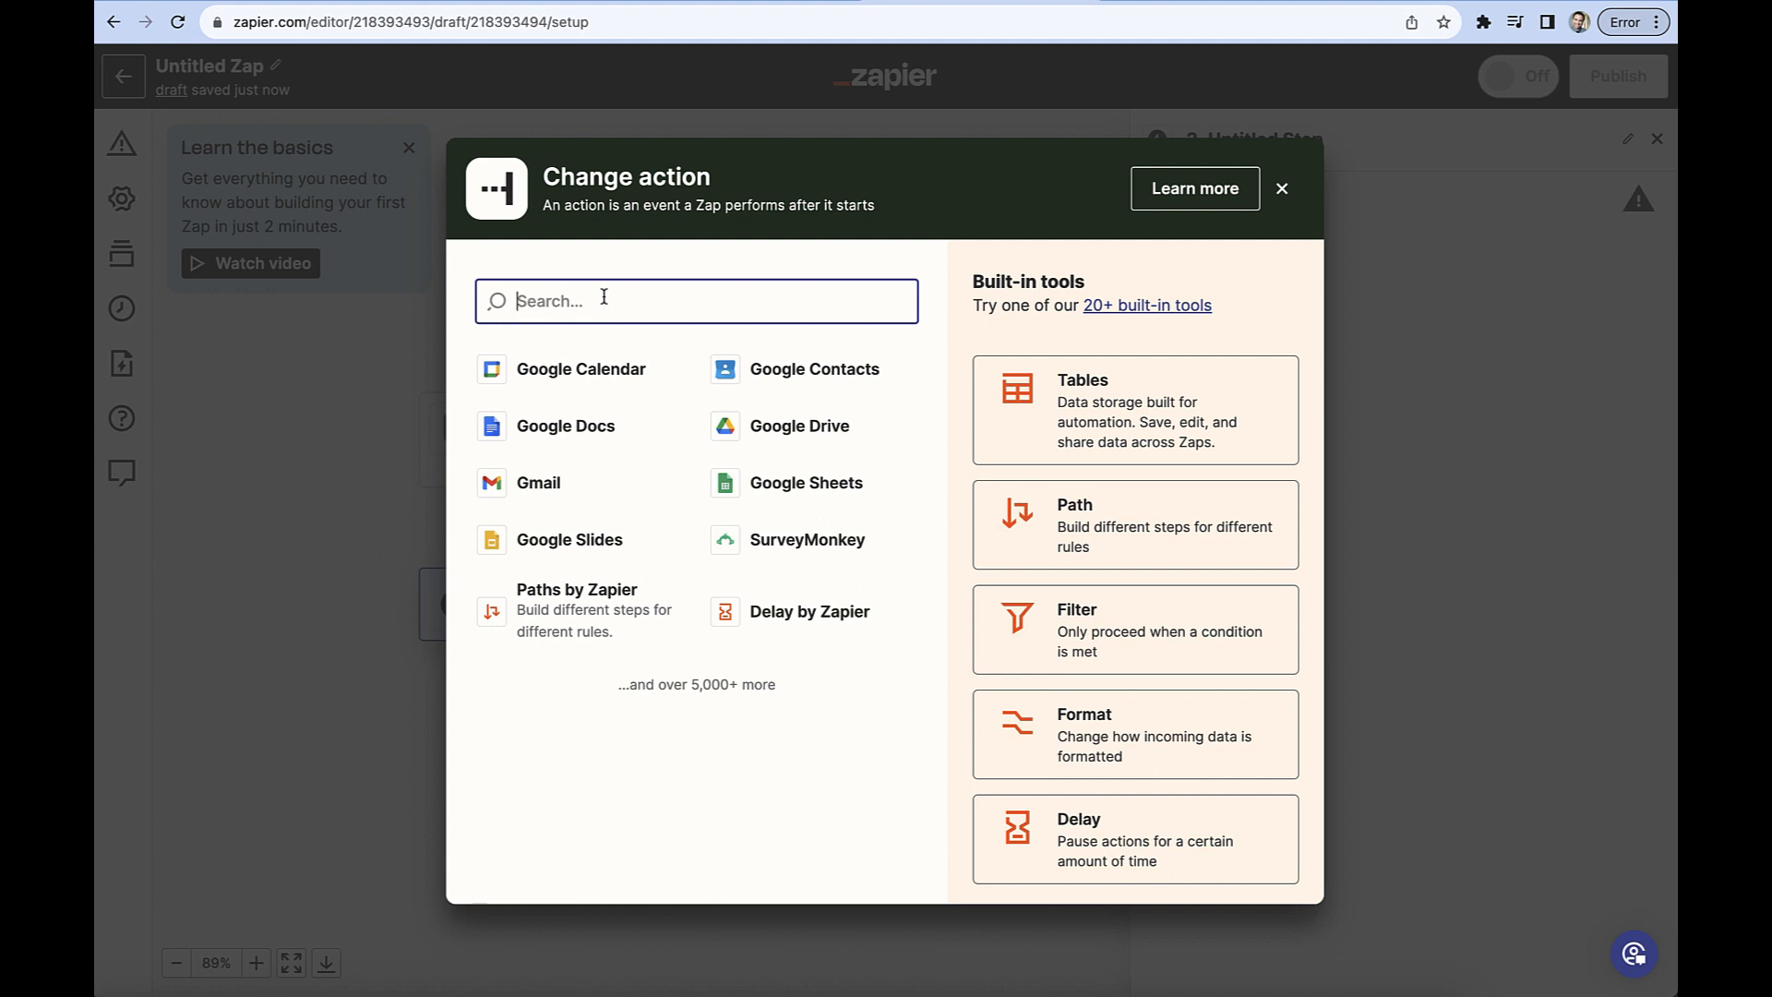
Search the action apps for Livestorm and select it as the Zap's action app.
text(Livestr)
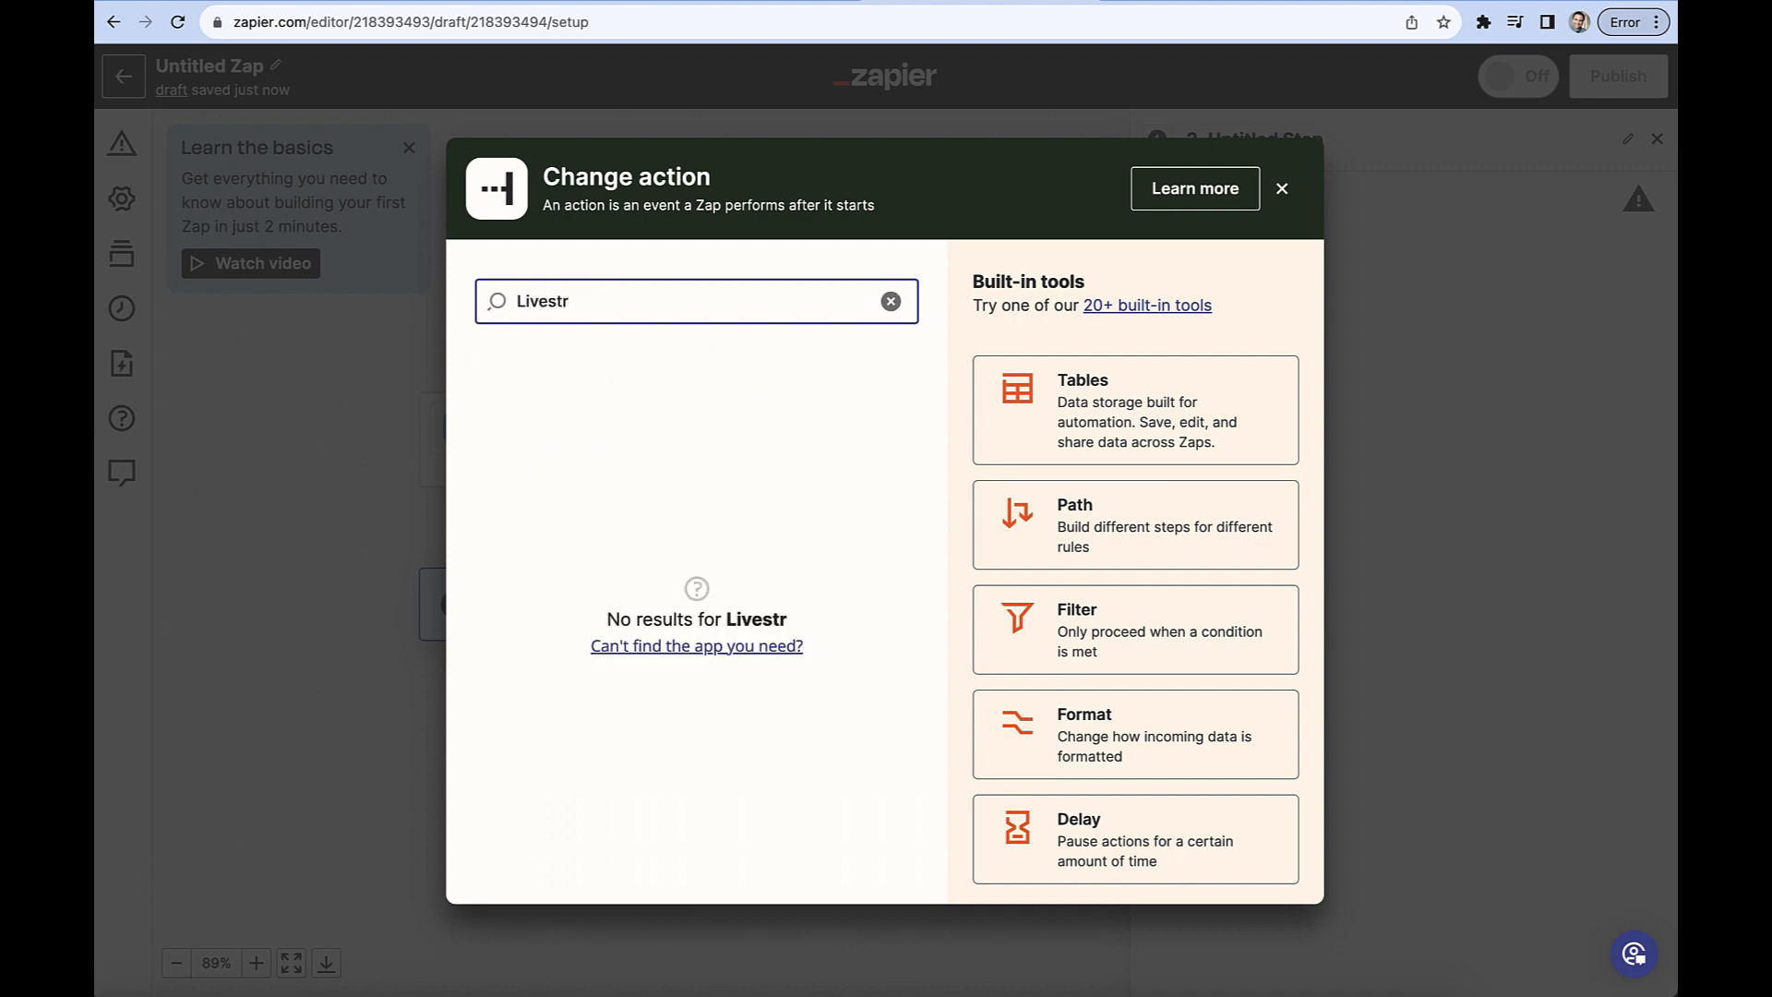
key(BackSpace)
text(orm)
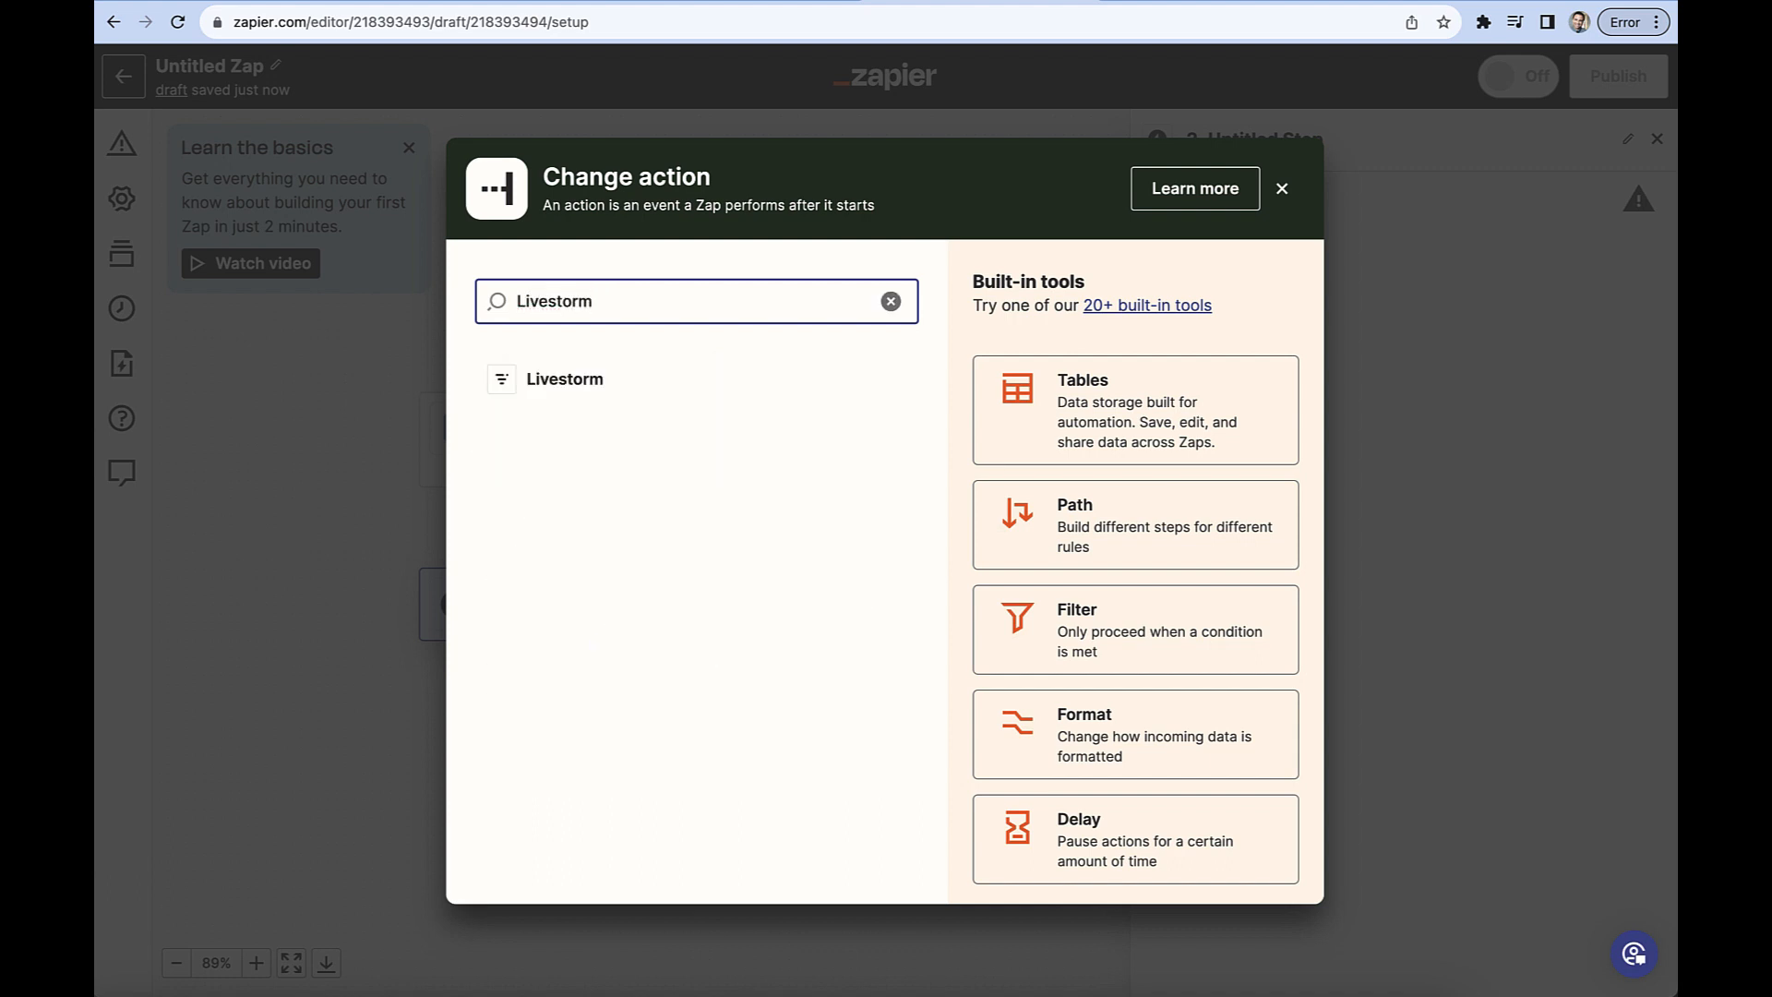
click(547, 380)
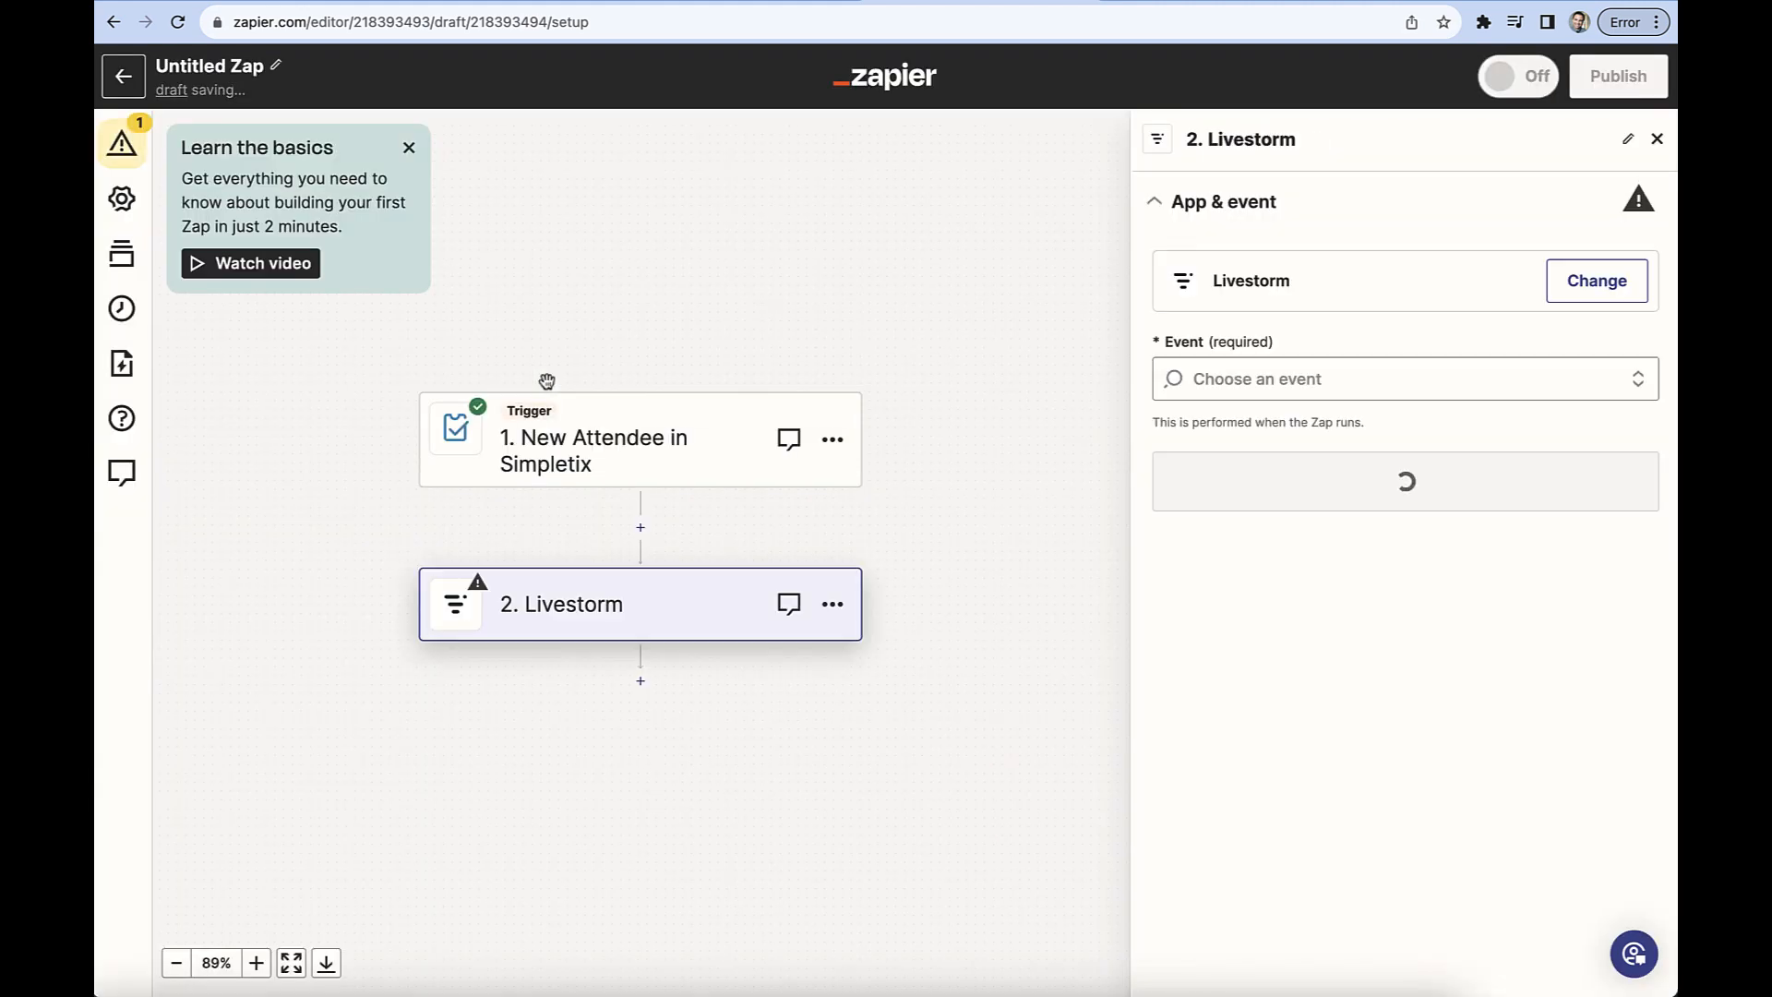
Set the Livestorm action event to Create Registrant and proceed to the account setup.
click(1455, 385)
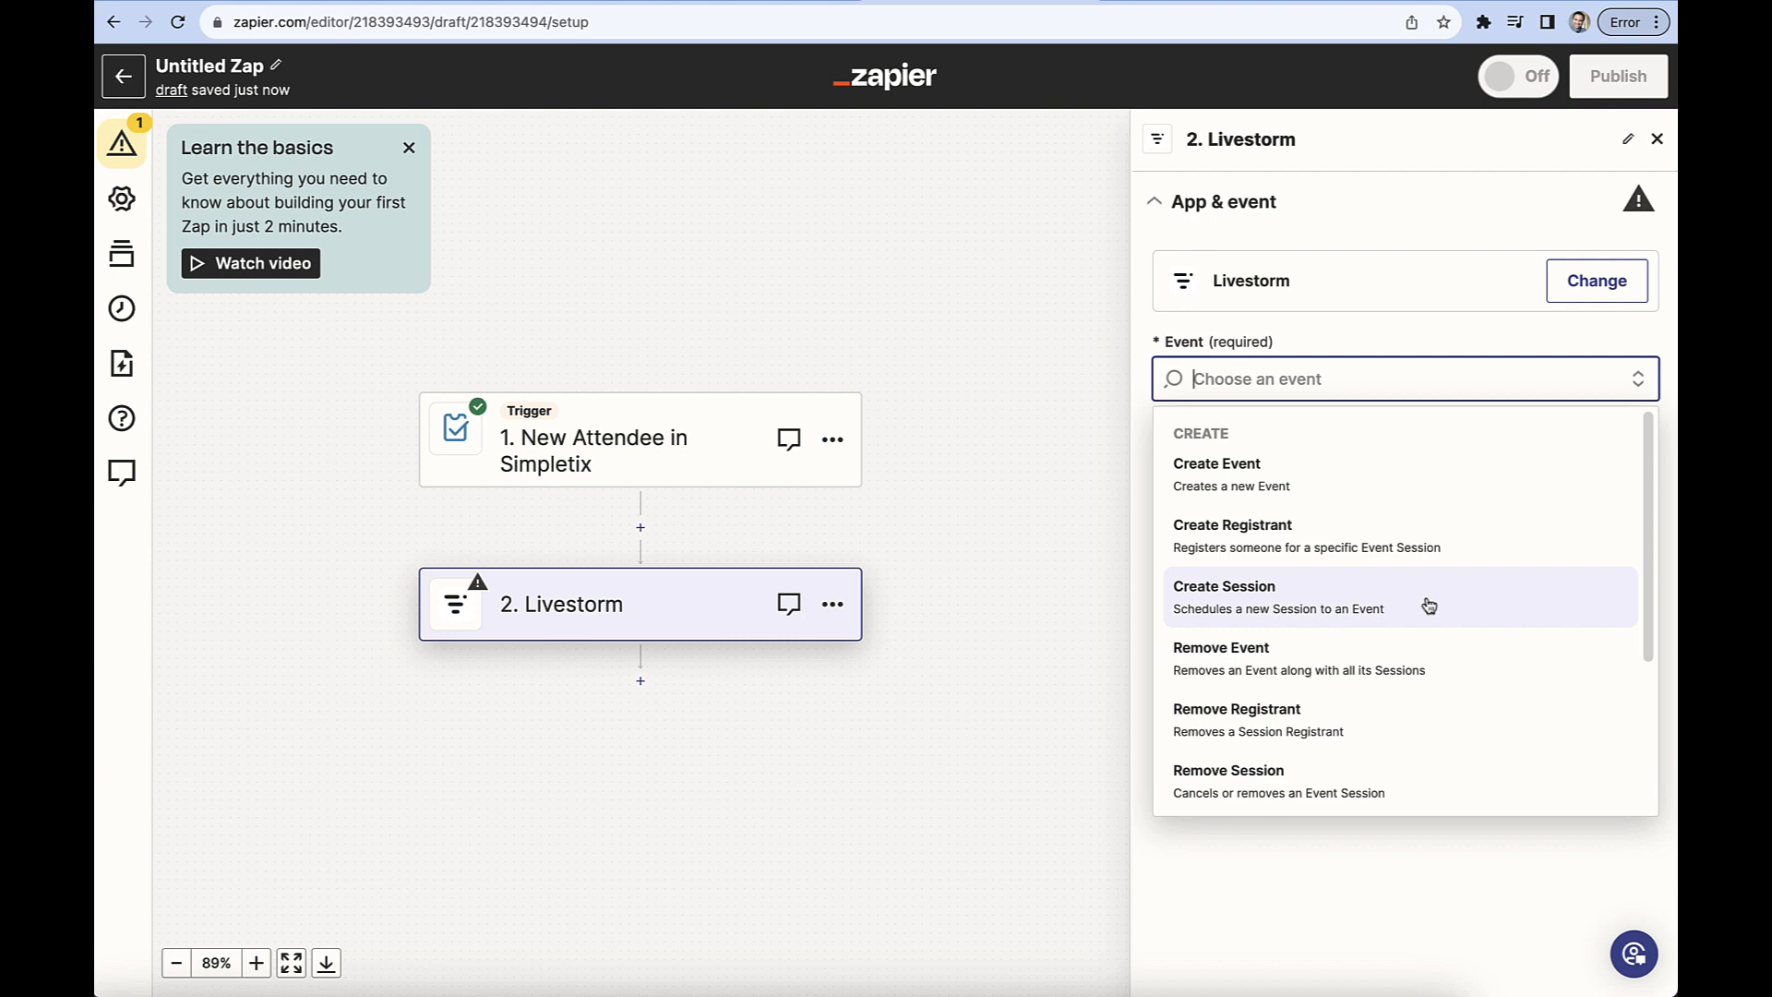
click(1463, 542)
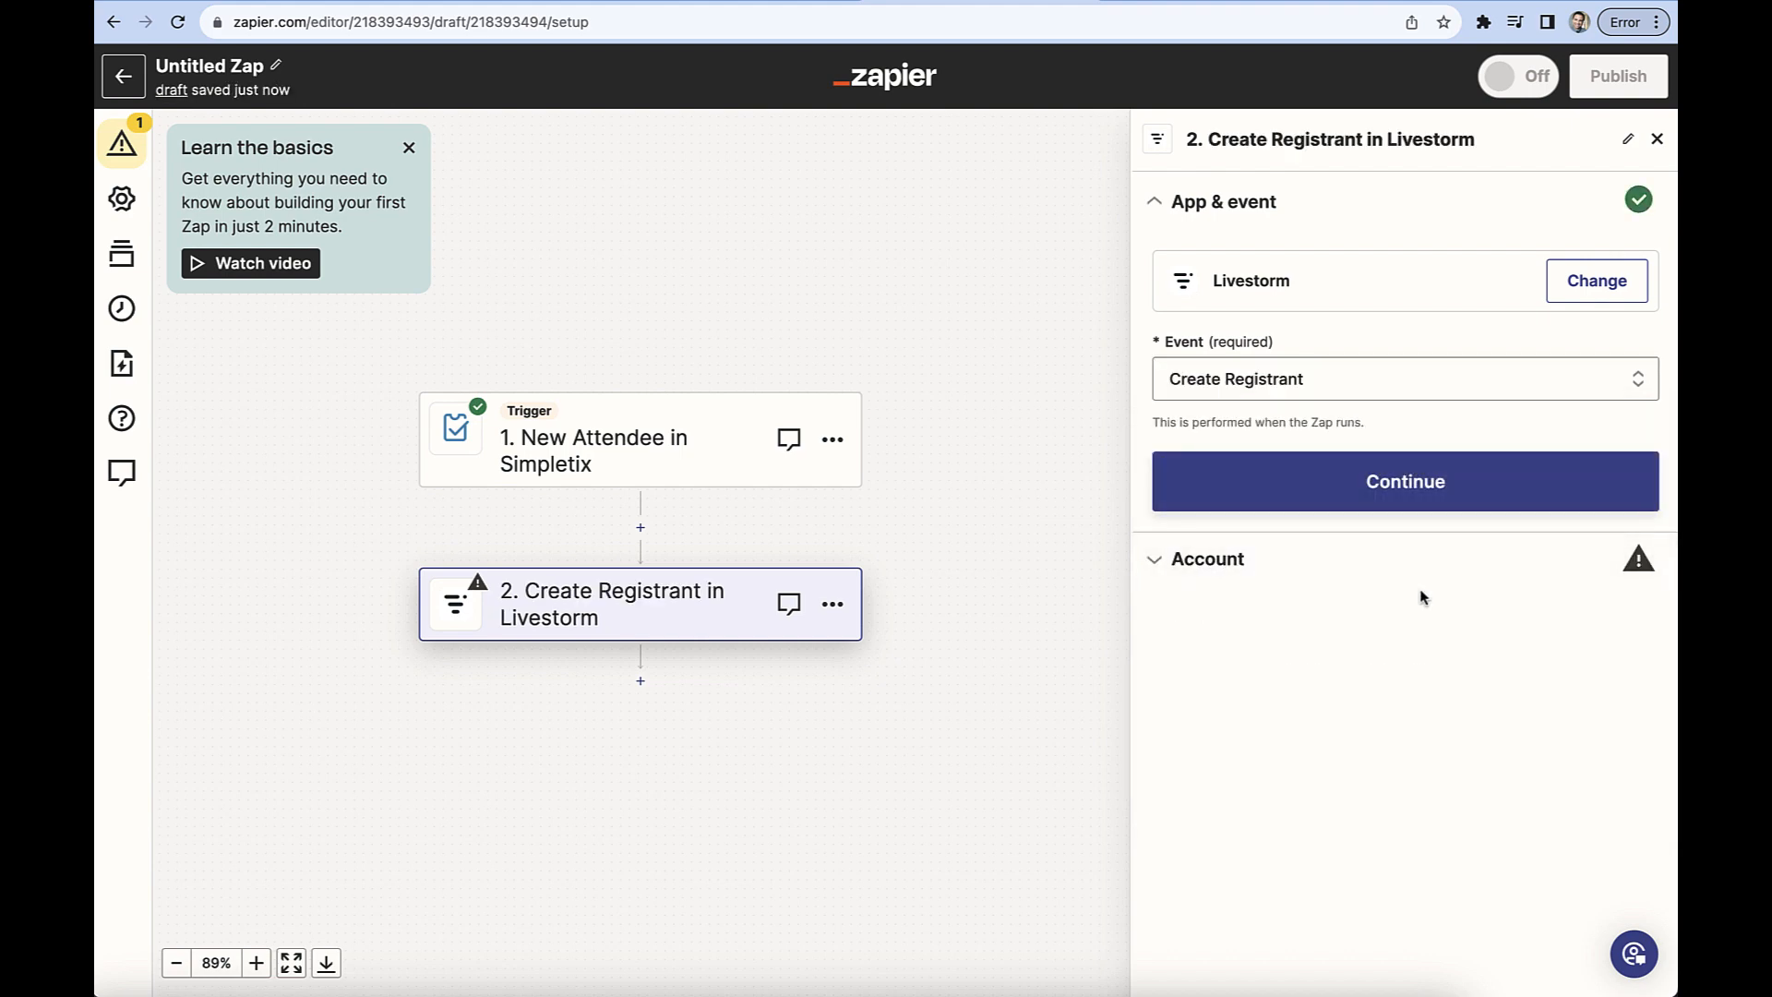
click(1424, 492)
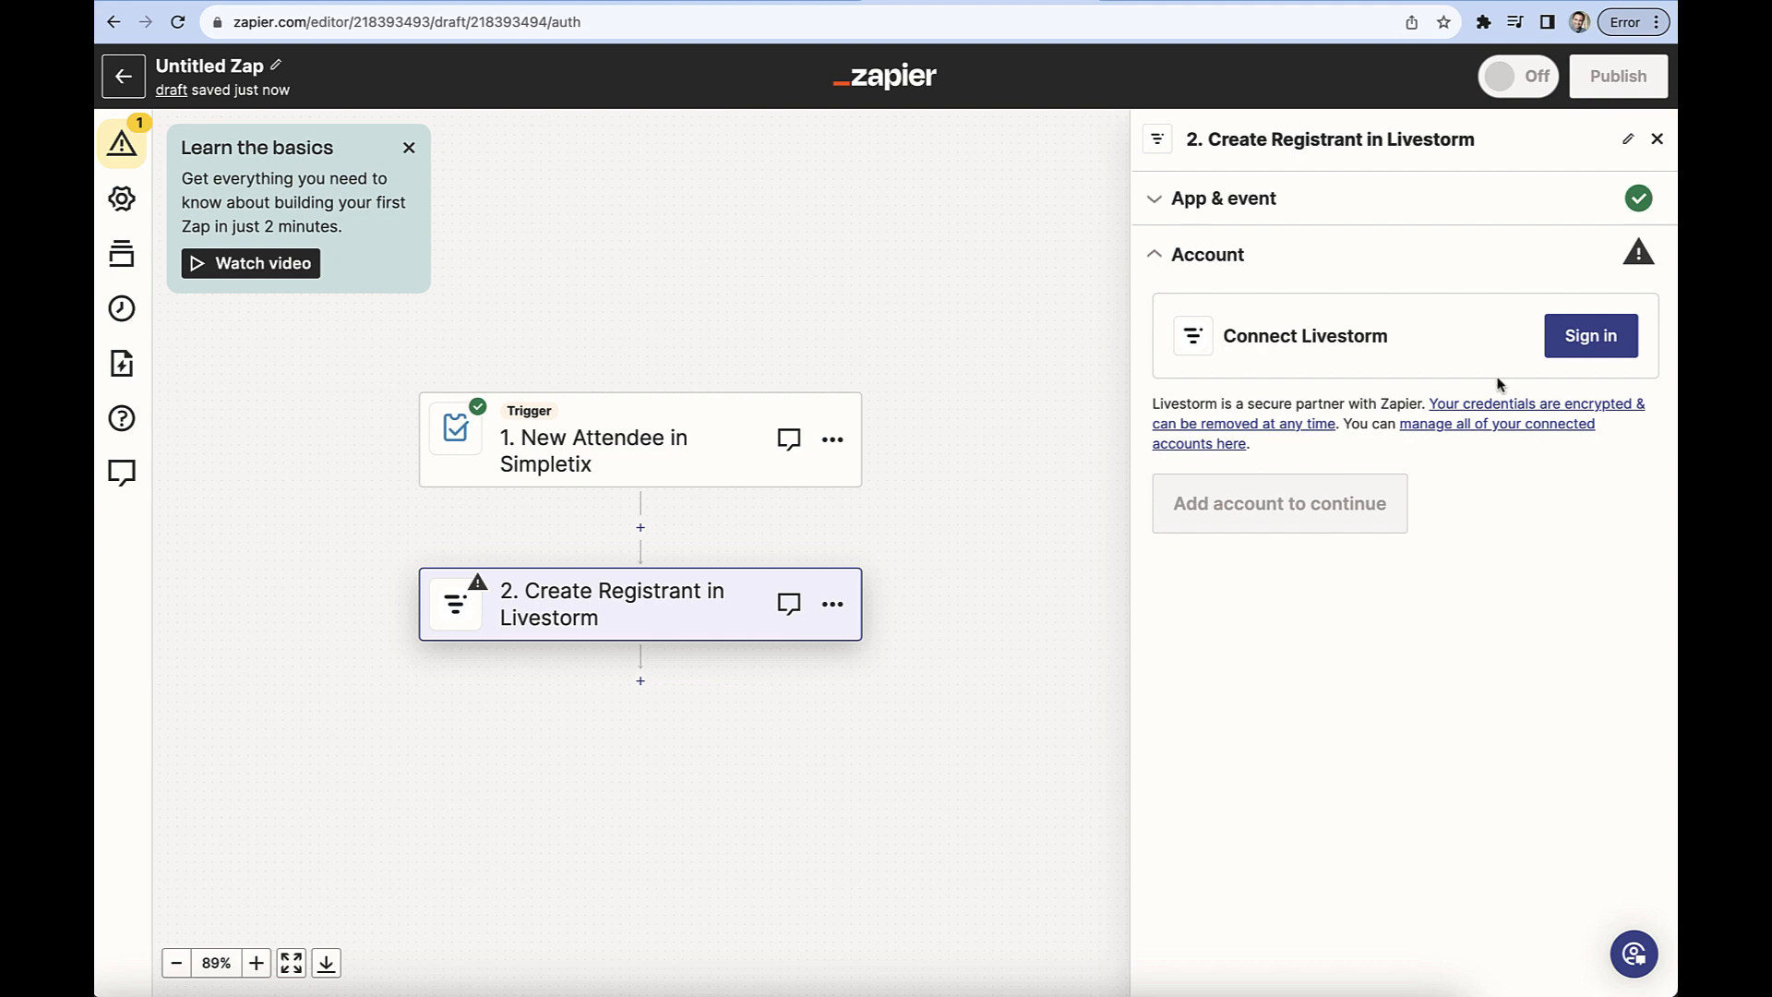
Start connecting a Livestorm account, then copy the Zapier token from the Zapier integration in Livestorm's app marketplace.
click(1590, 339)
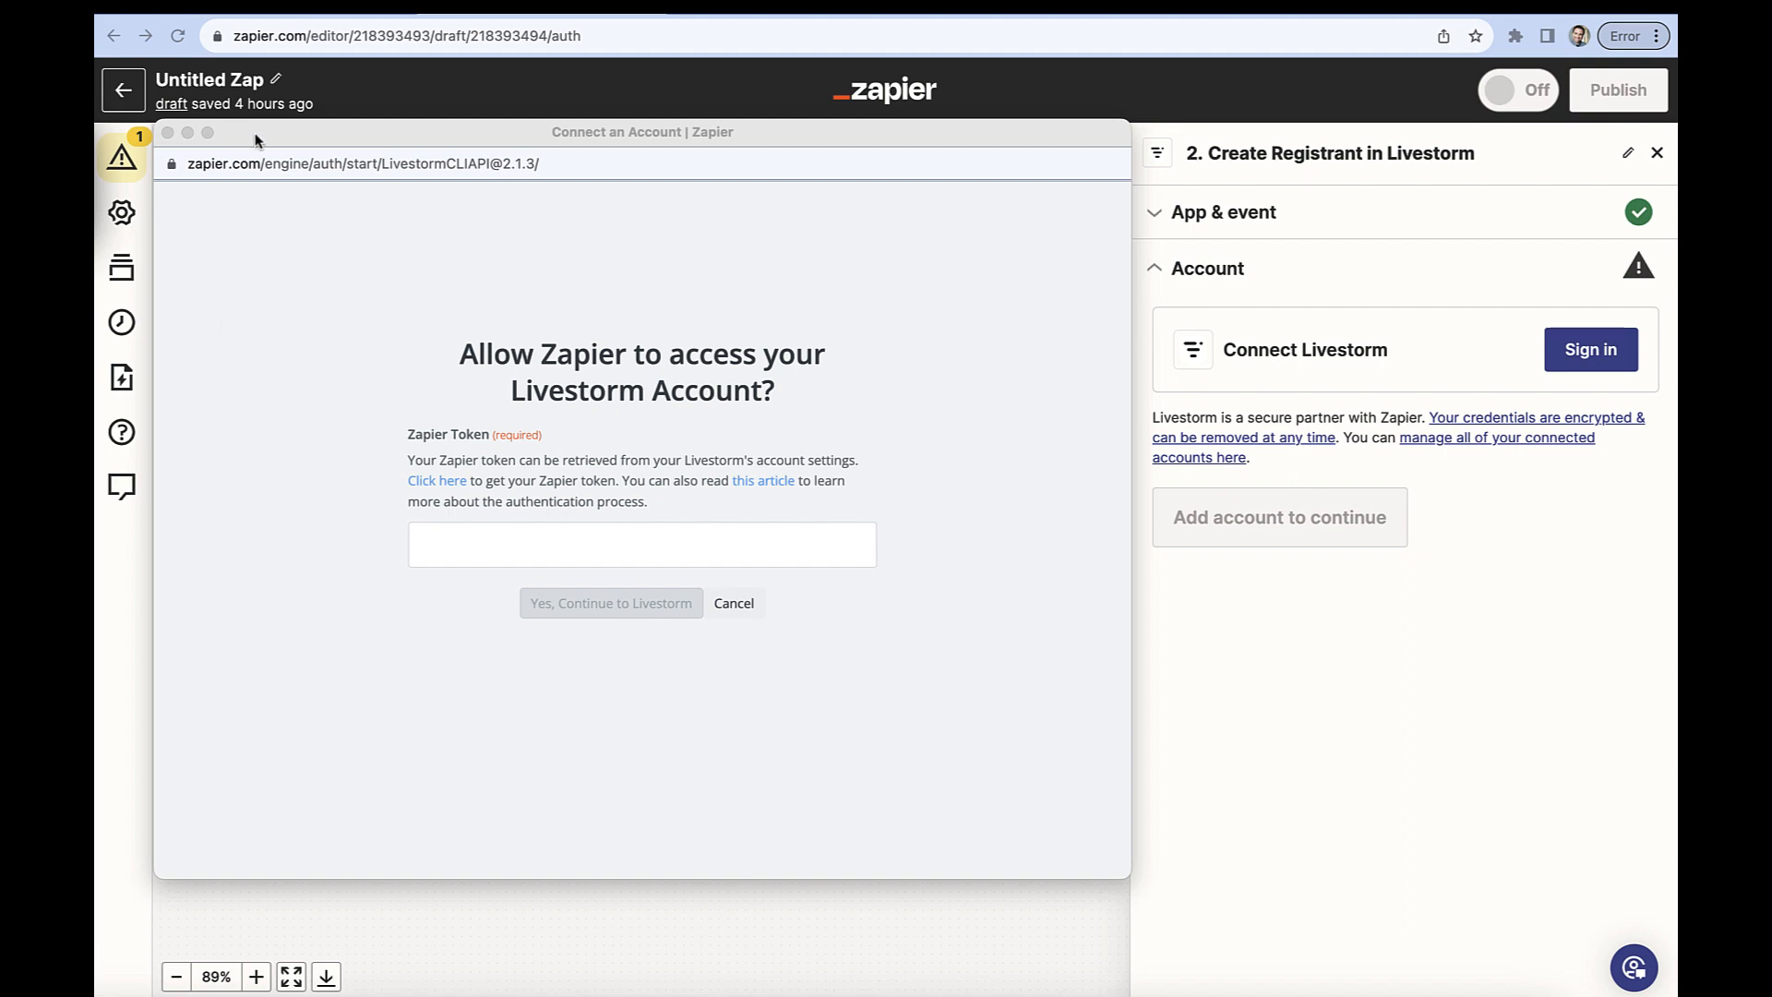
drag(297, 129, 0, 286)
click(790, 6)
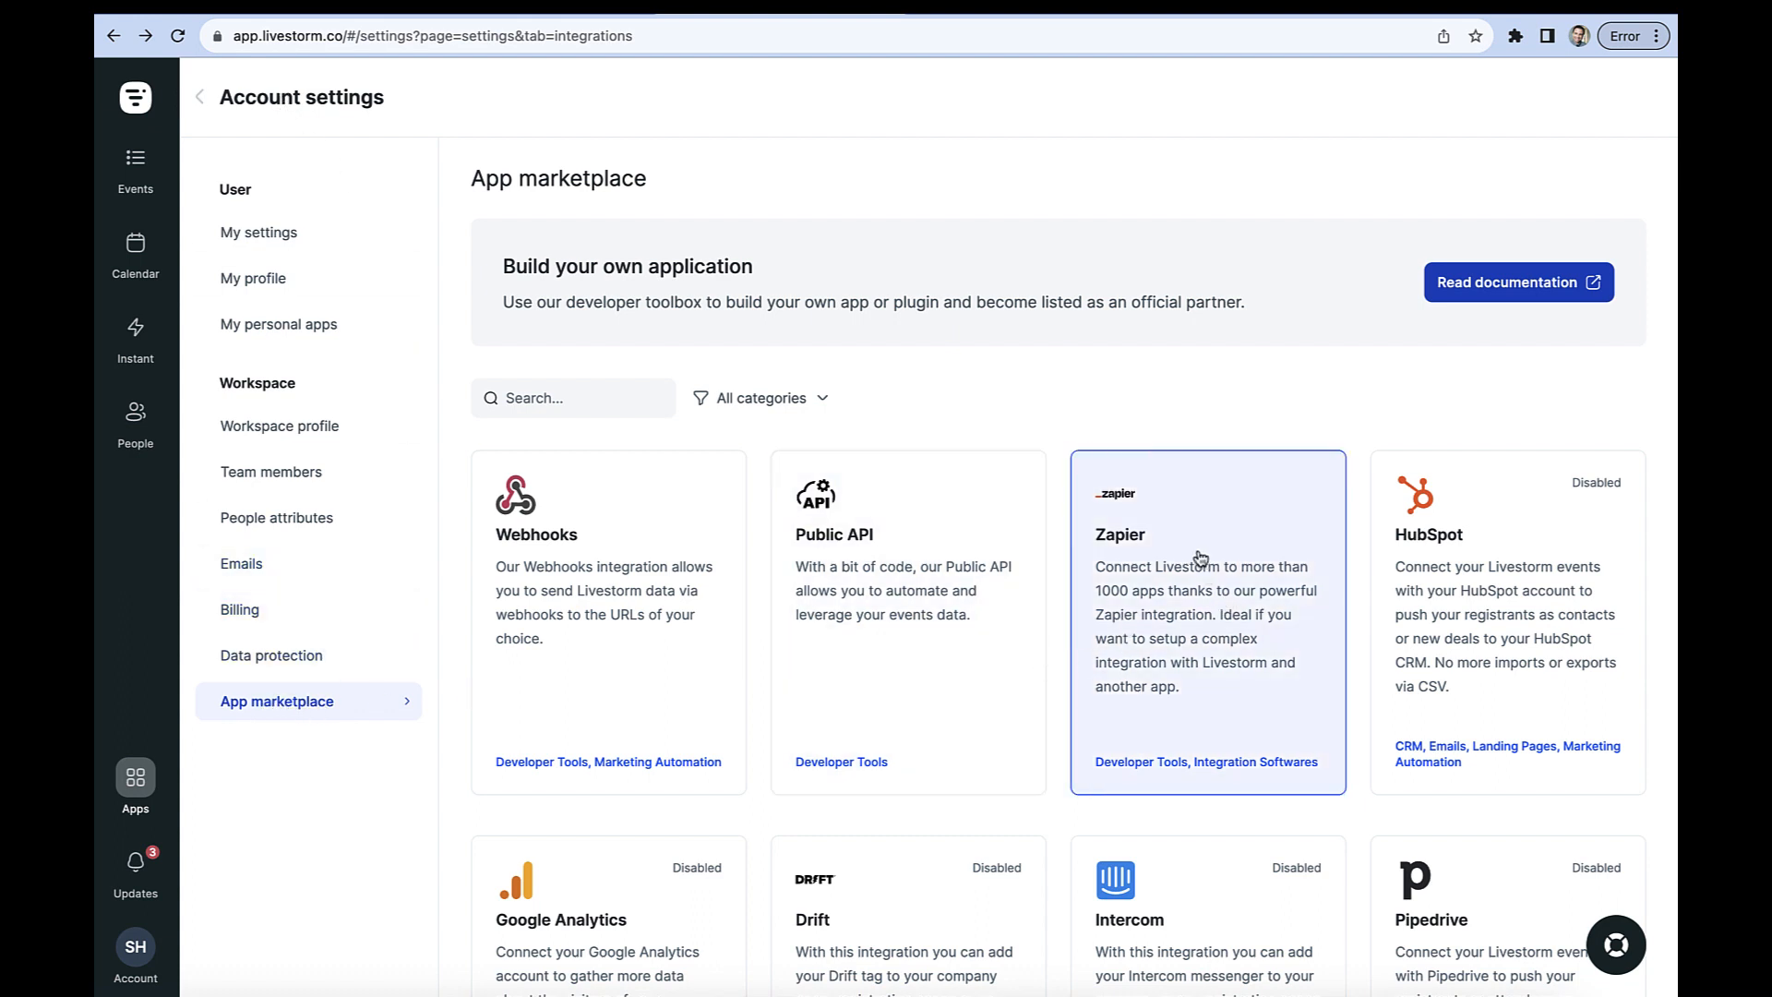
click(1199, 556)
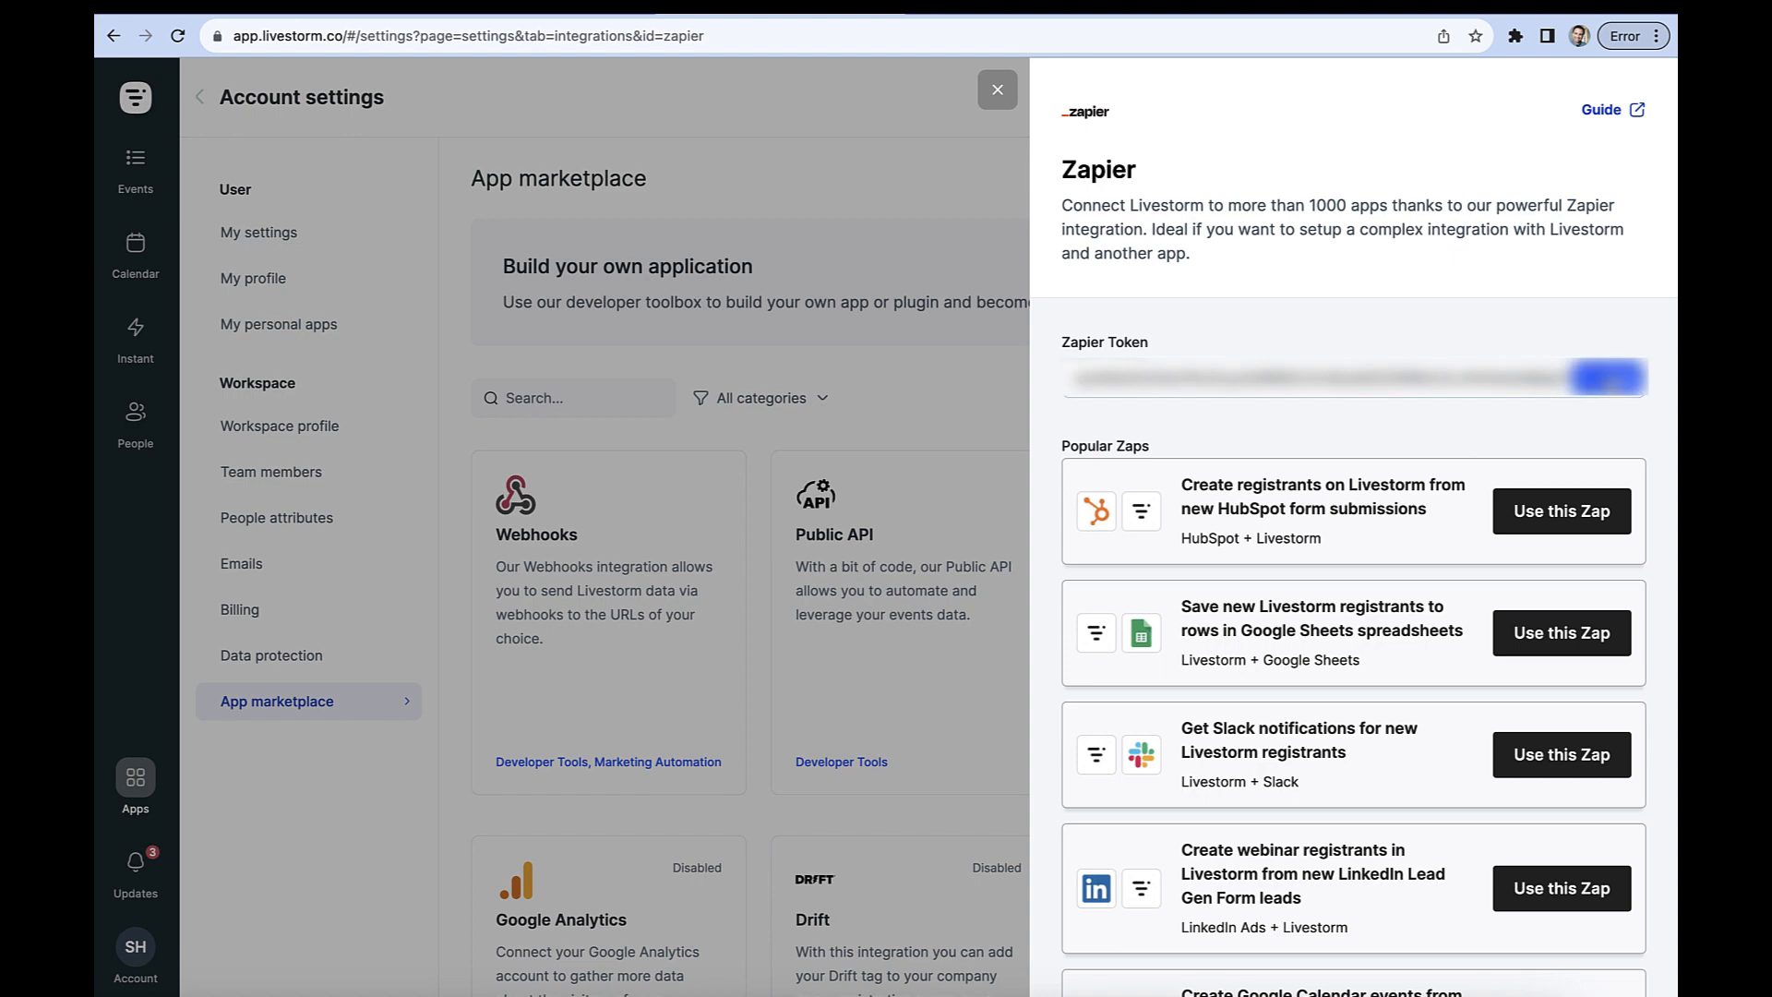
click(1608, 378)
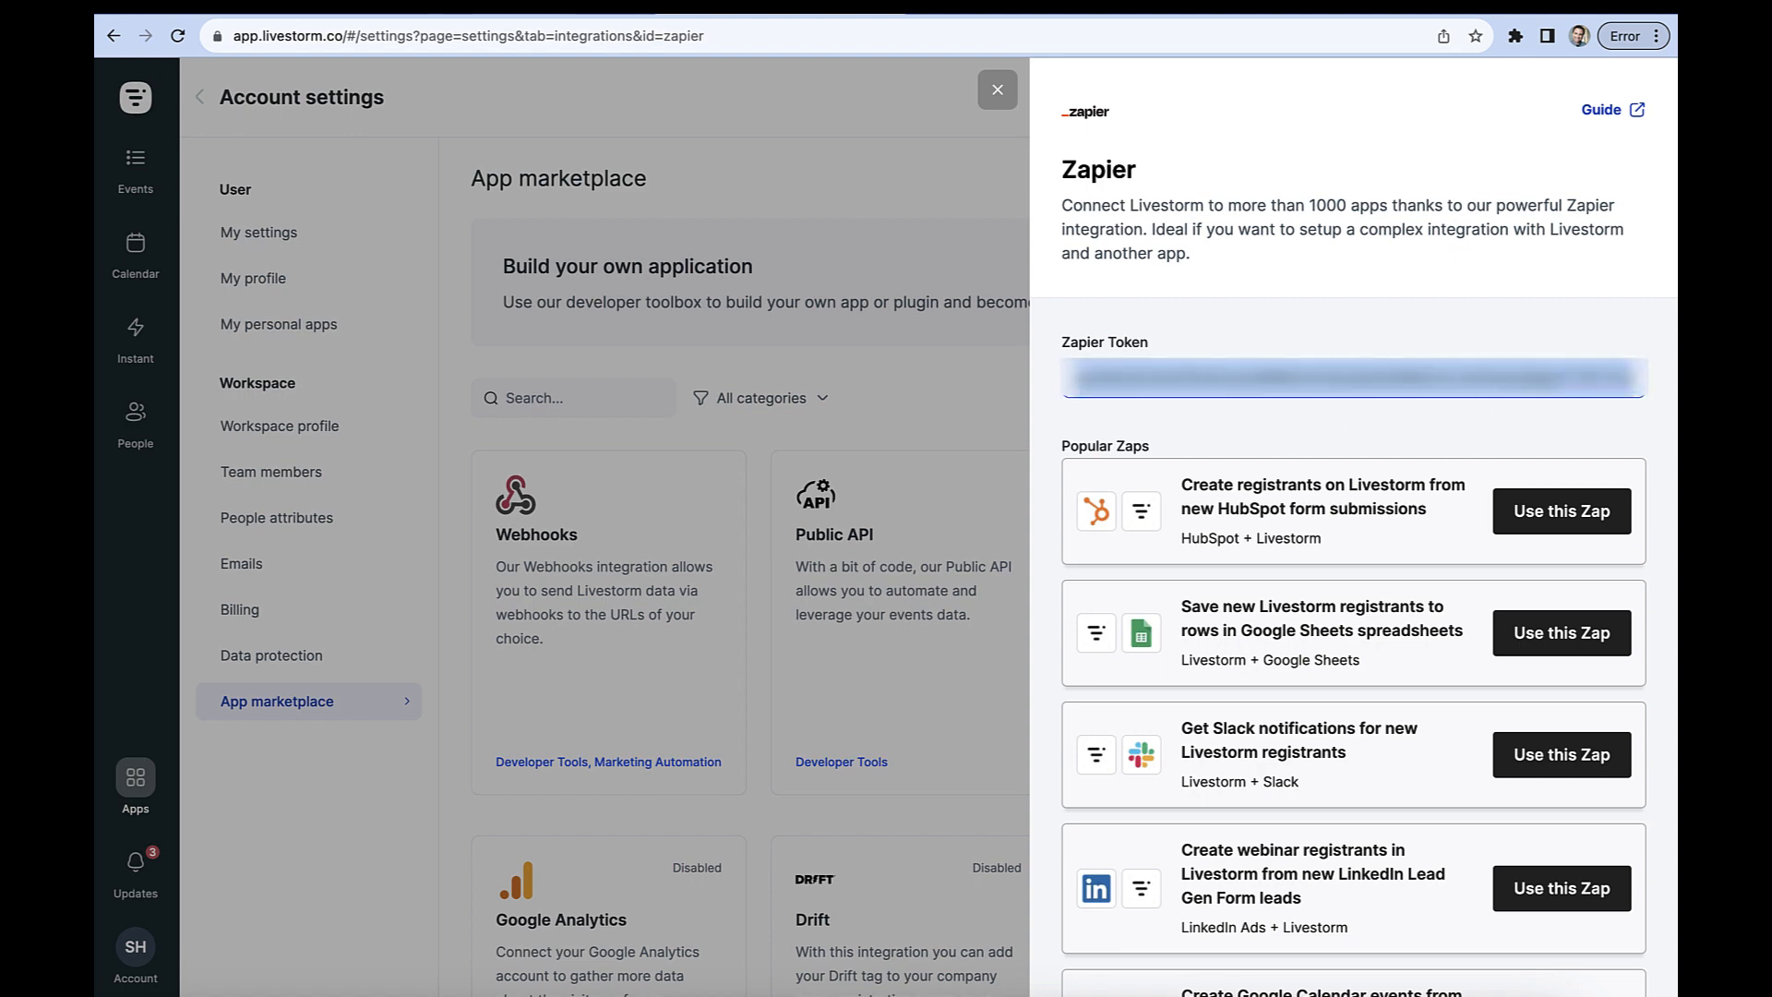
key(ctrl+shift+Tab)
key(super+grave)
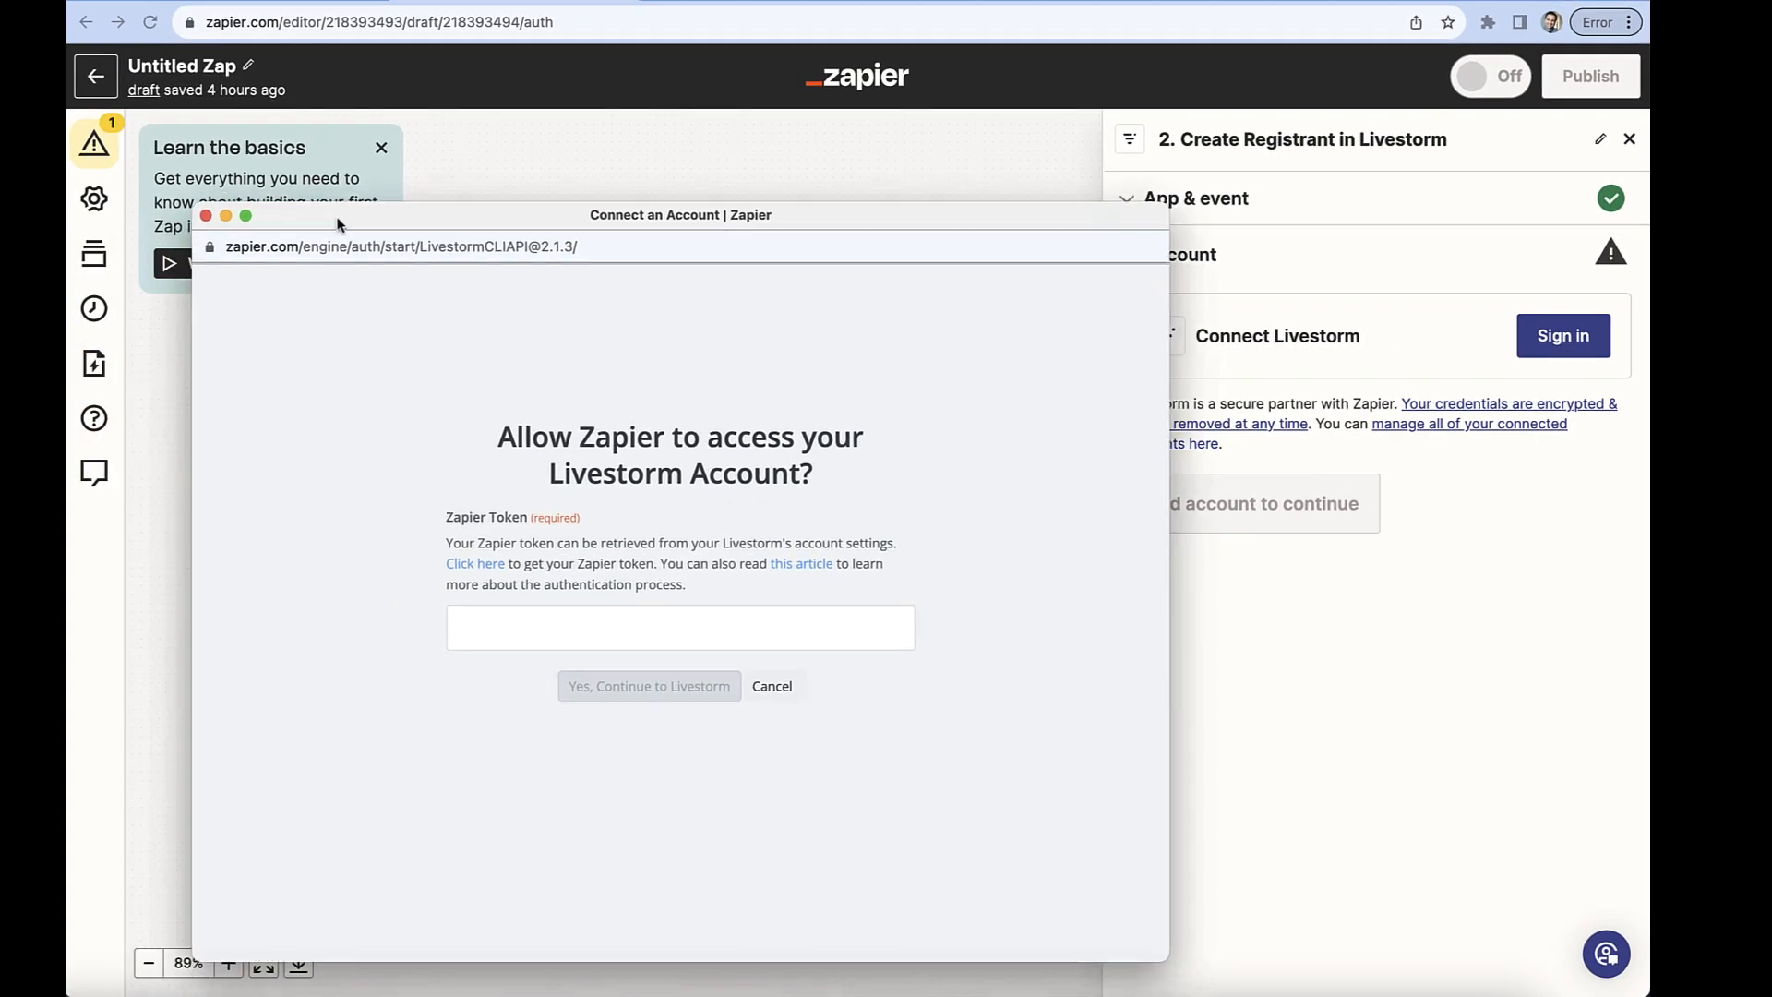
drag(337, 224, 273, 119)
click(440, 528)
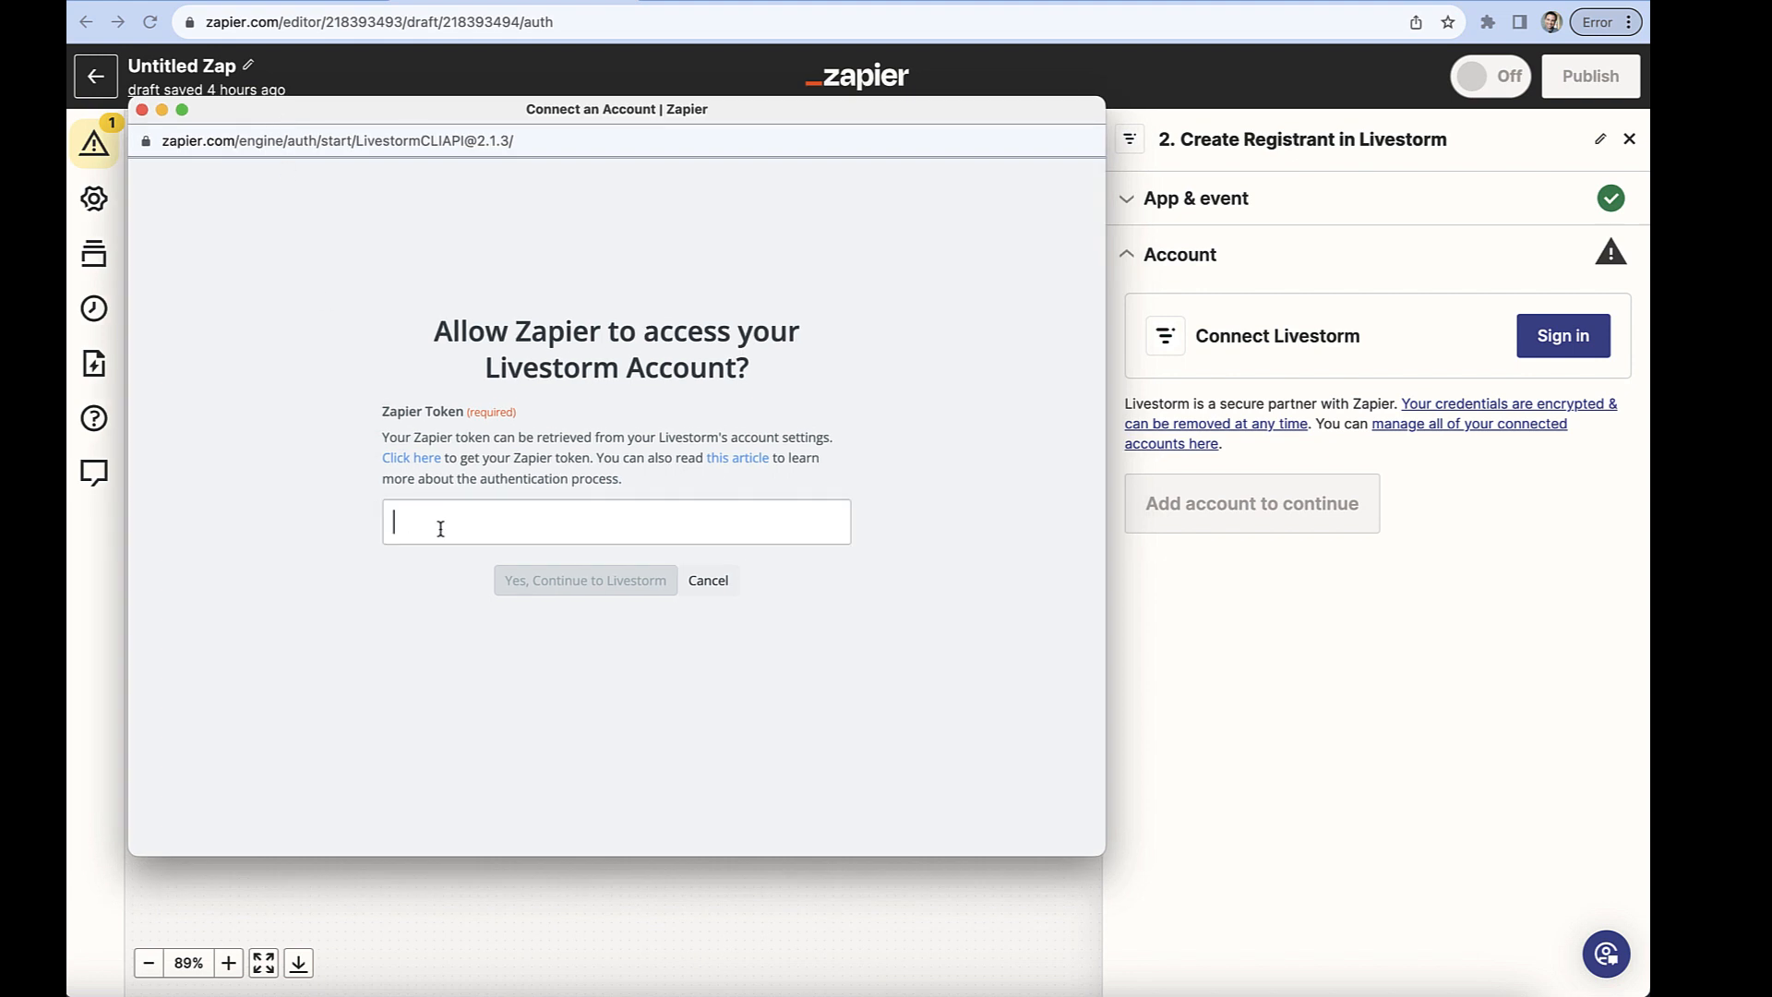
key(super+v)
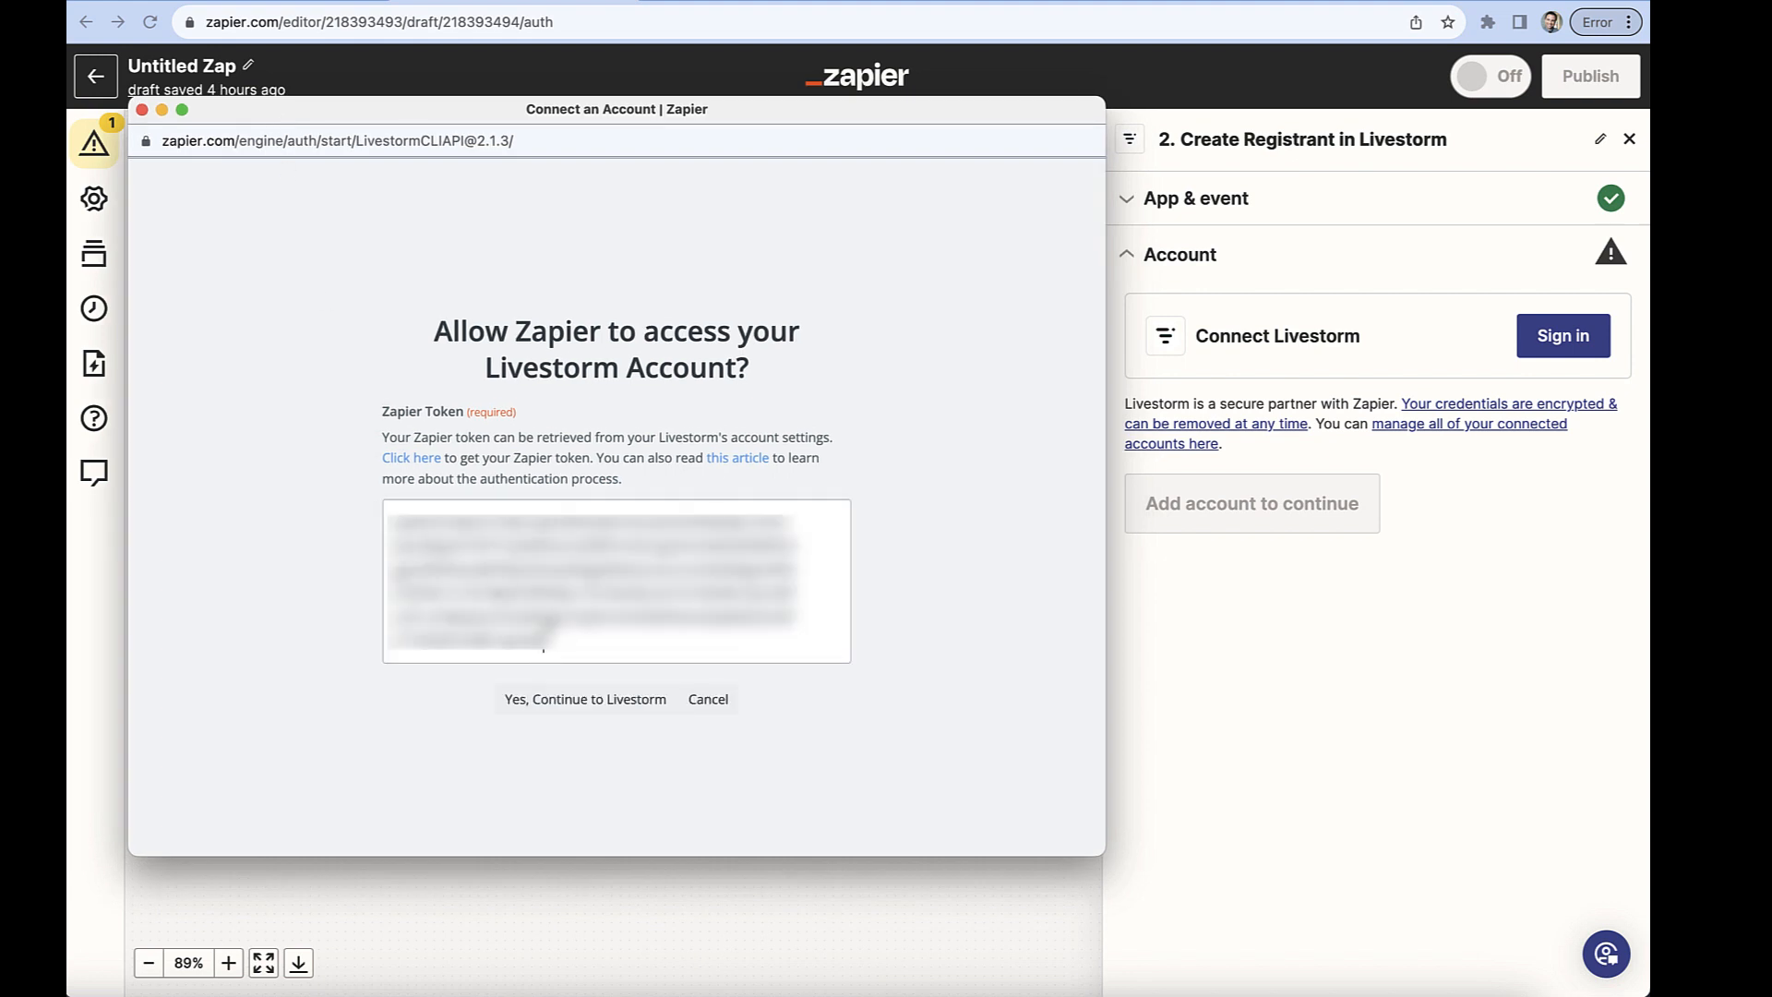
click(588, 703)
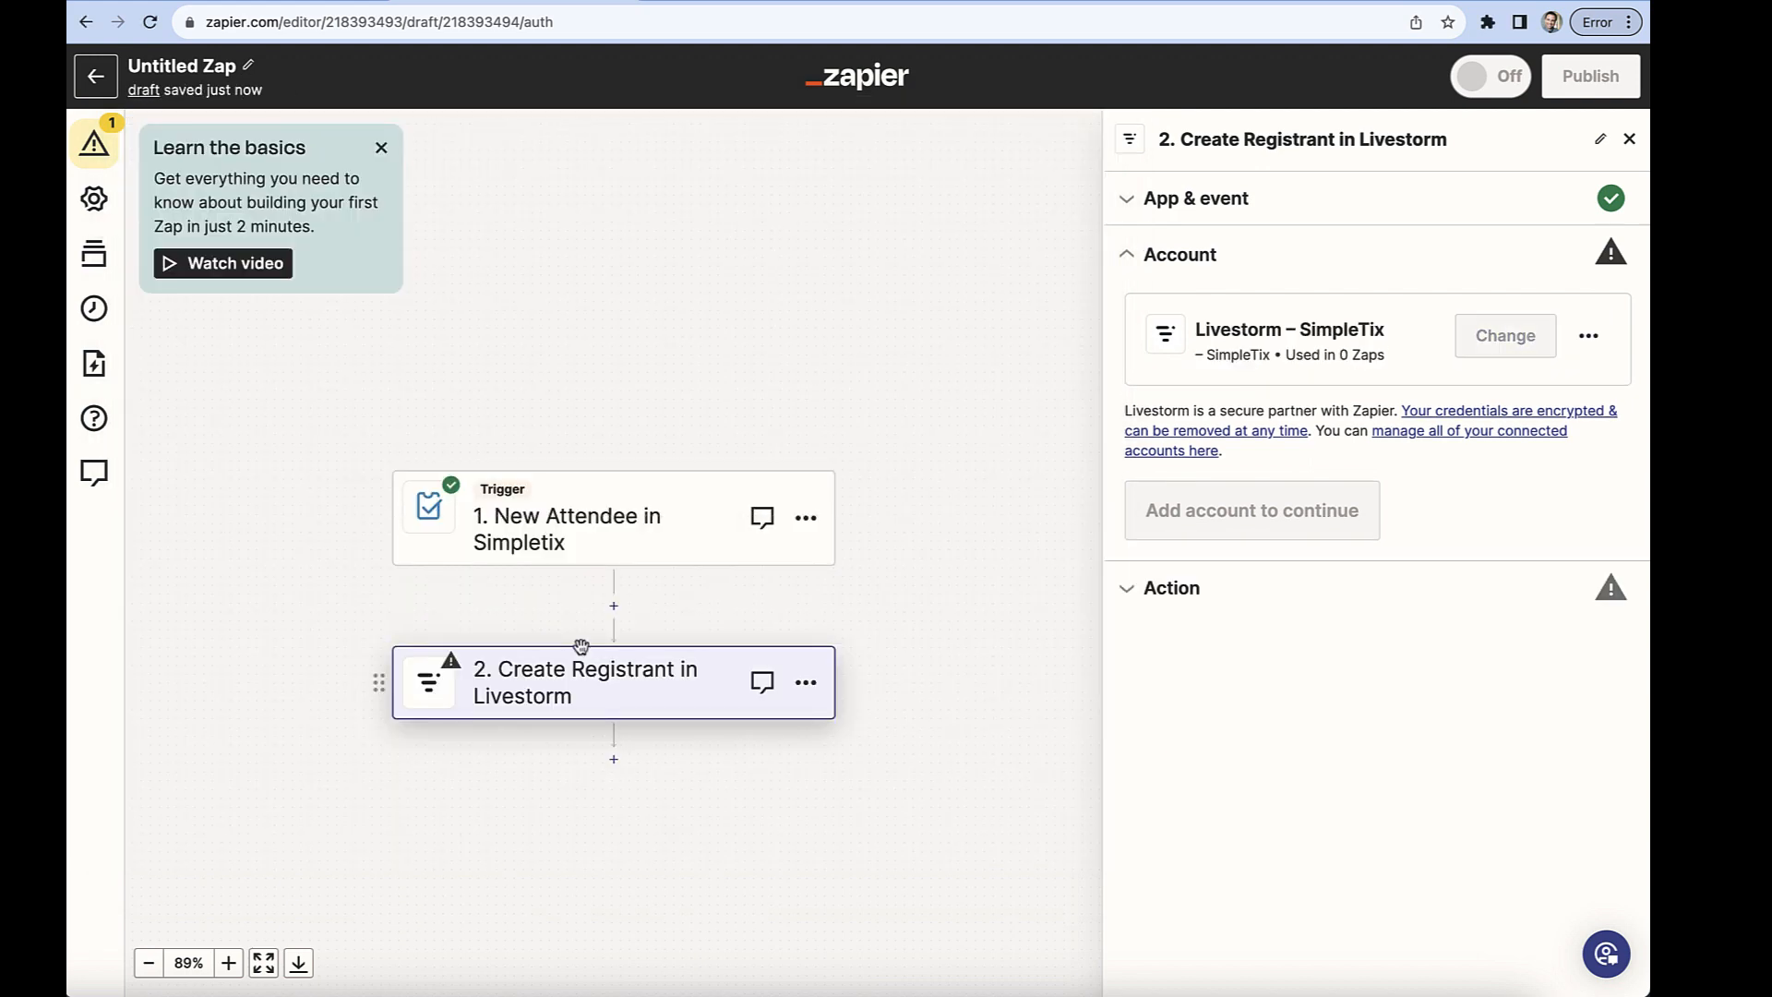
Confirm the connected Livestorm account and choose Online Event as the event for the registrant.
click(1187, 531)
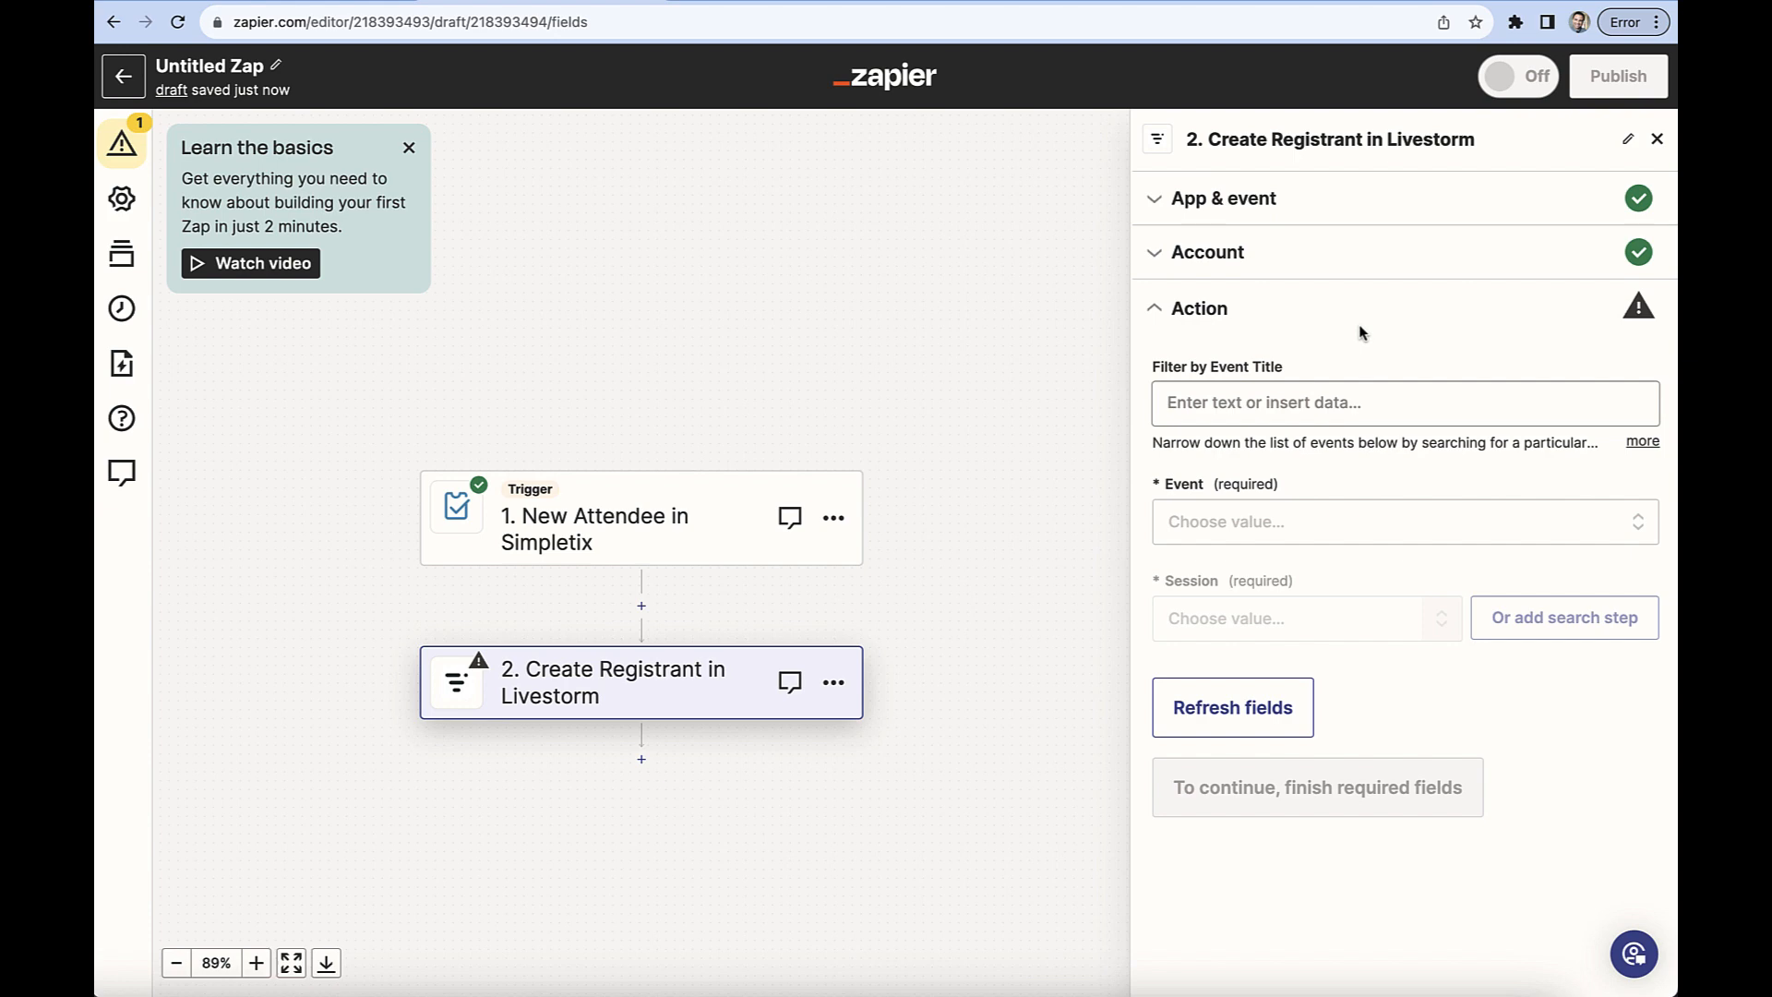
click(1361, 523)
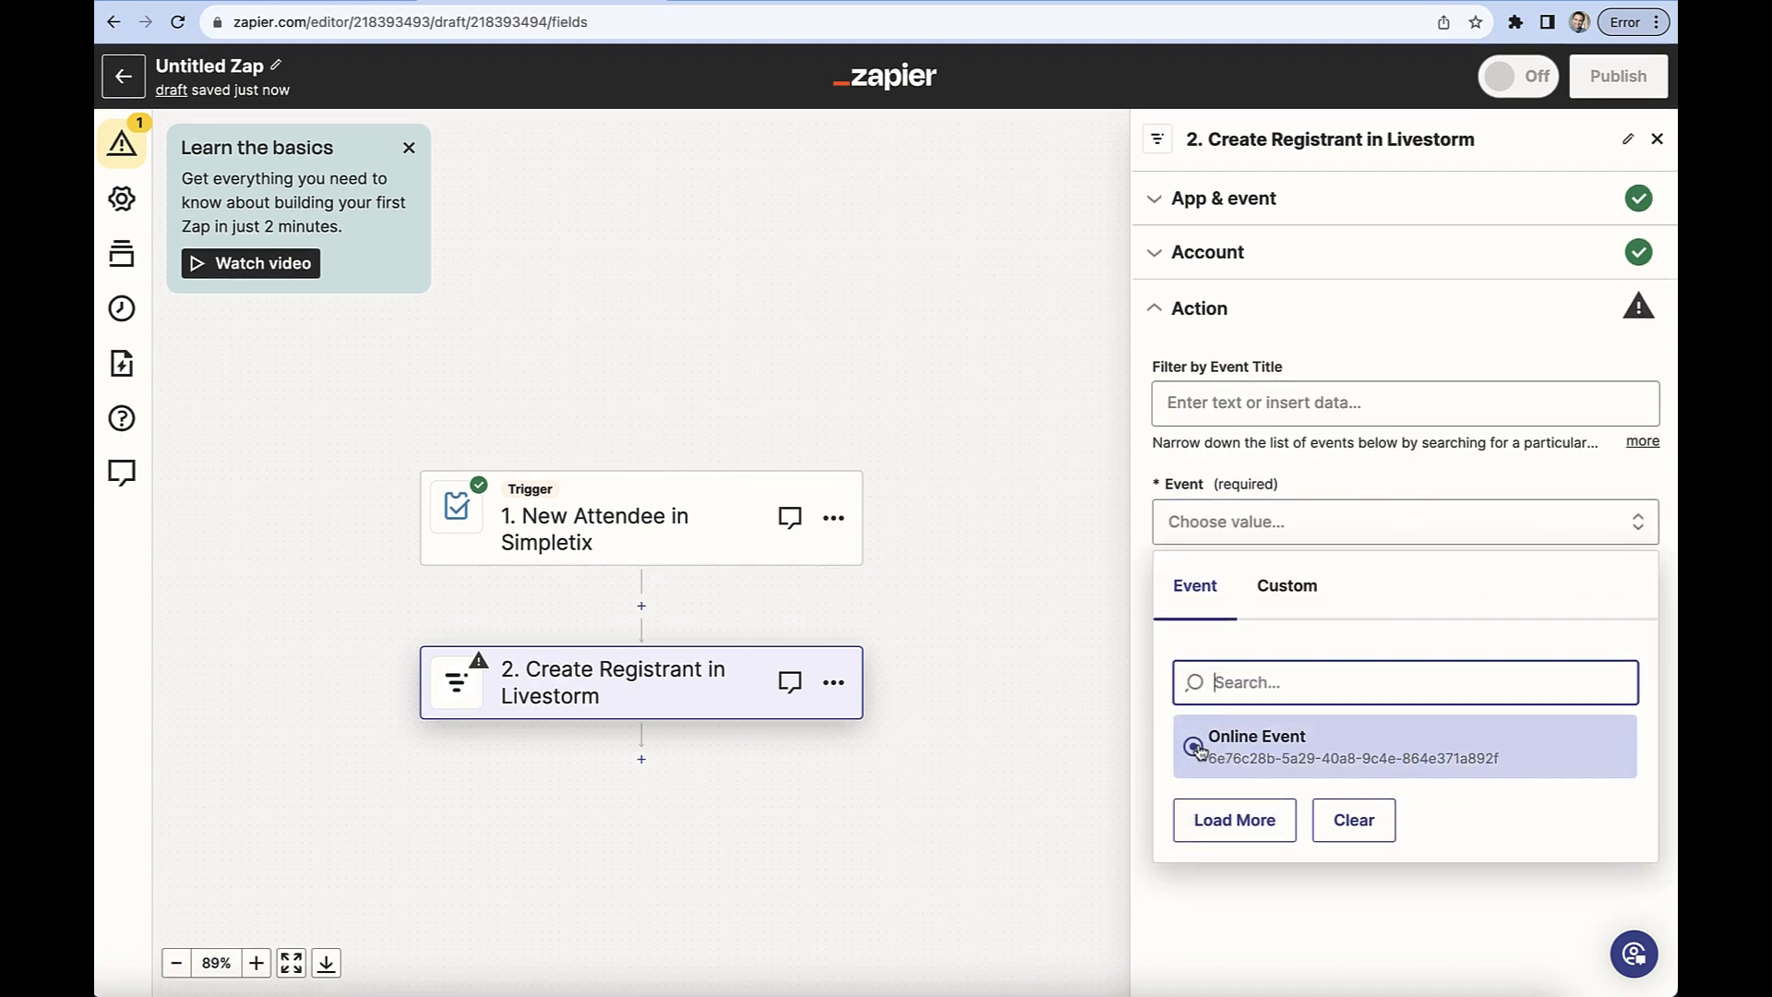
click(1197, 750)
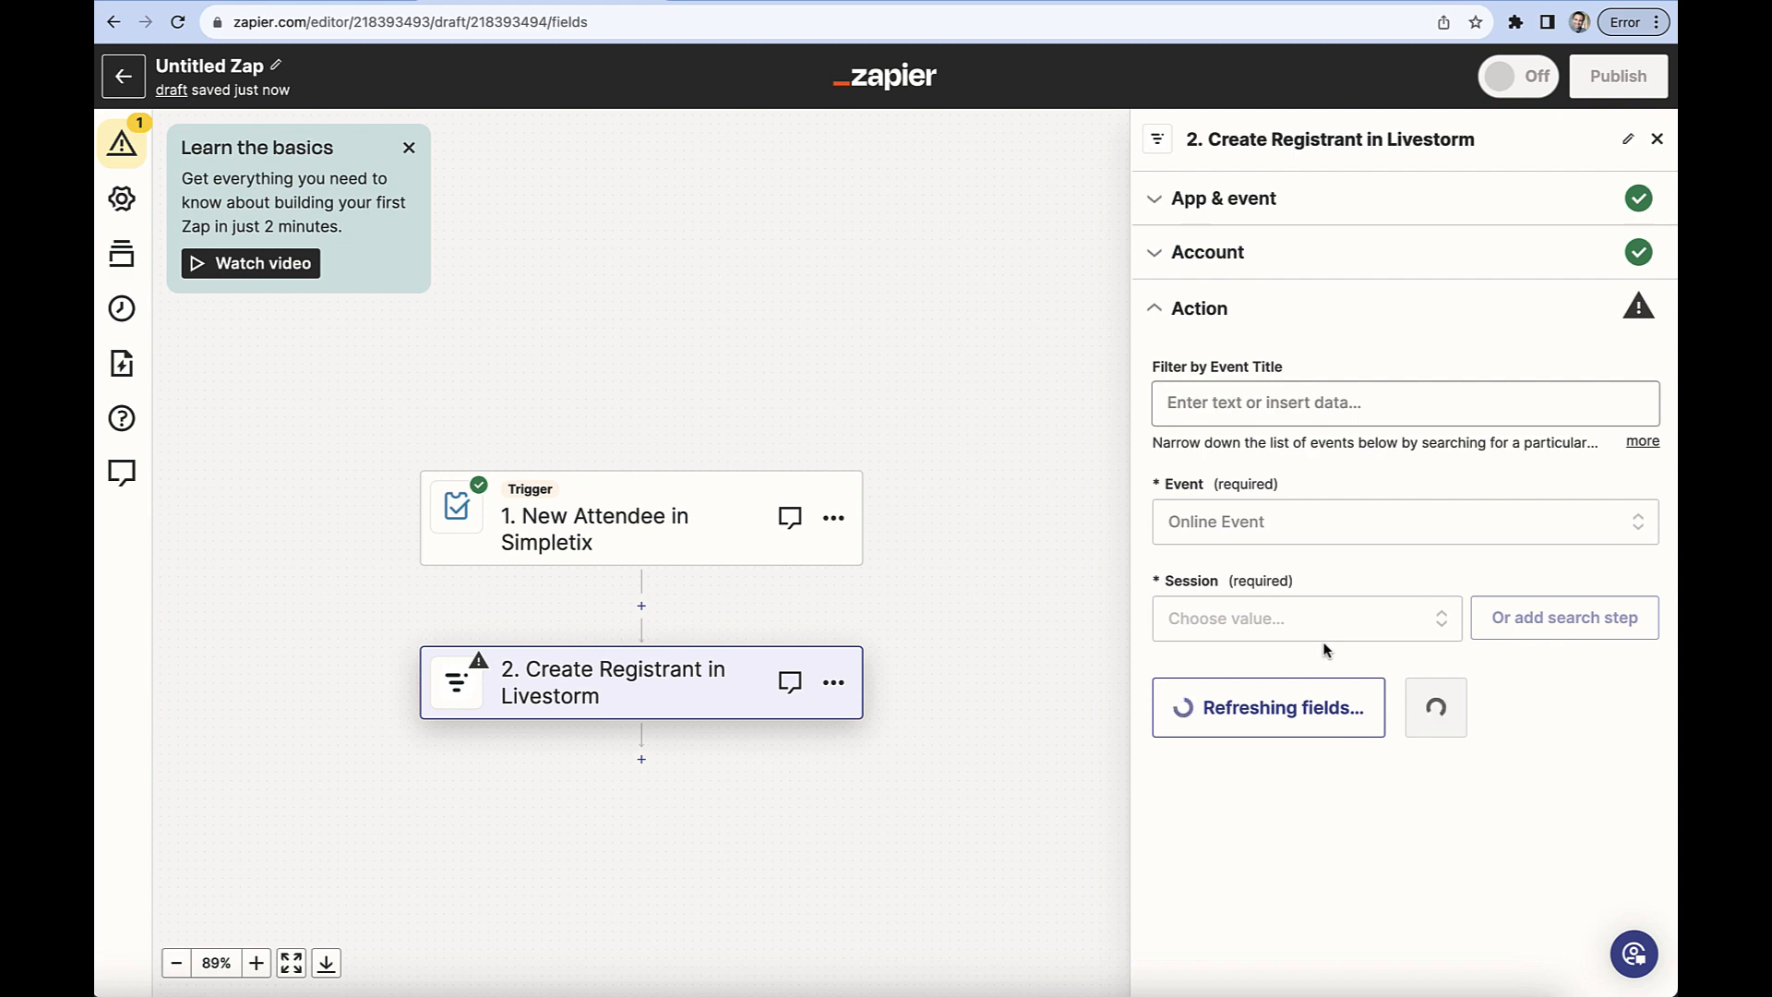
Map the registration form's first name field to the First Name value from the Simpletix trigger.
scroll(1325, 650, down, 3)
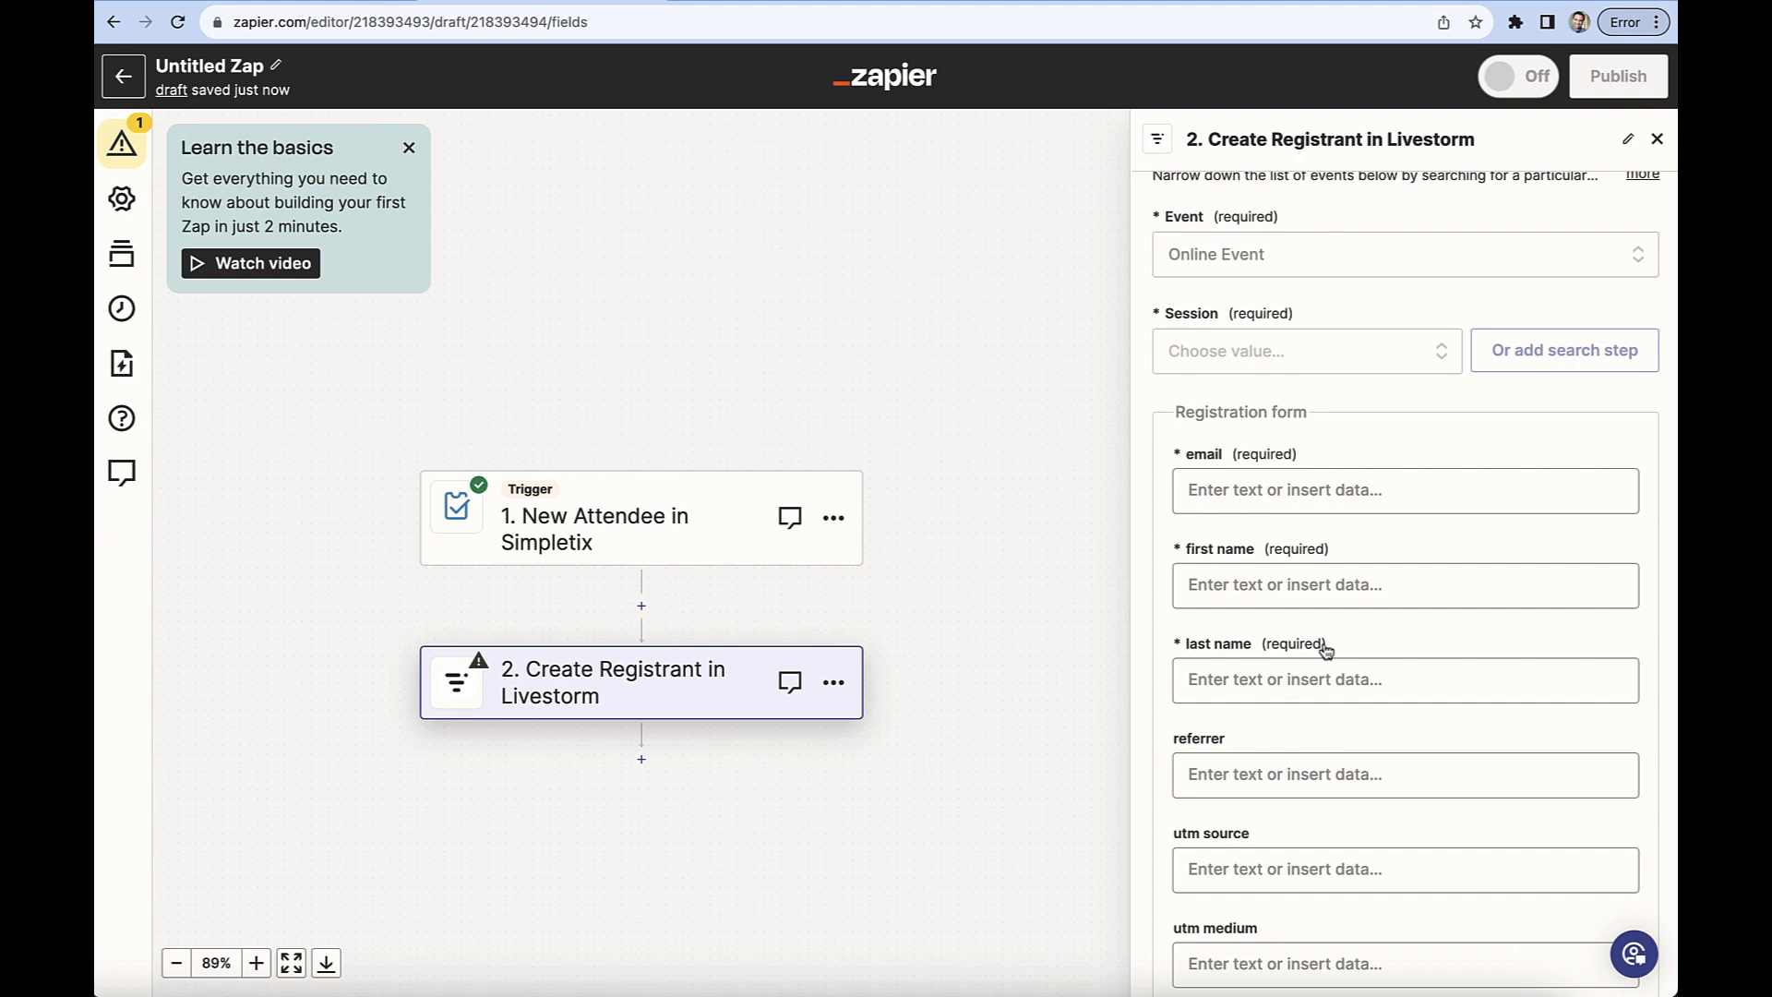
click(1345, 581)
click(1319, 812)
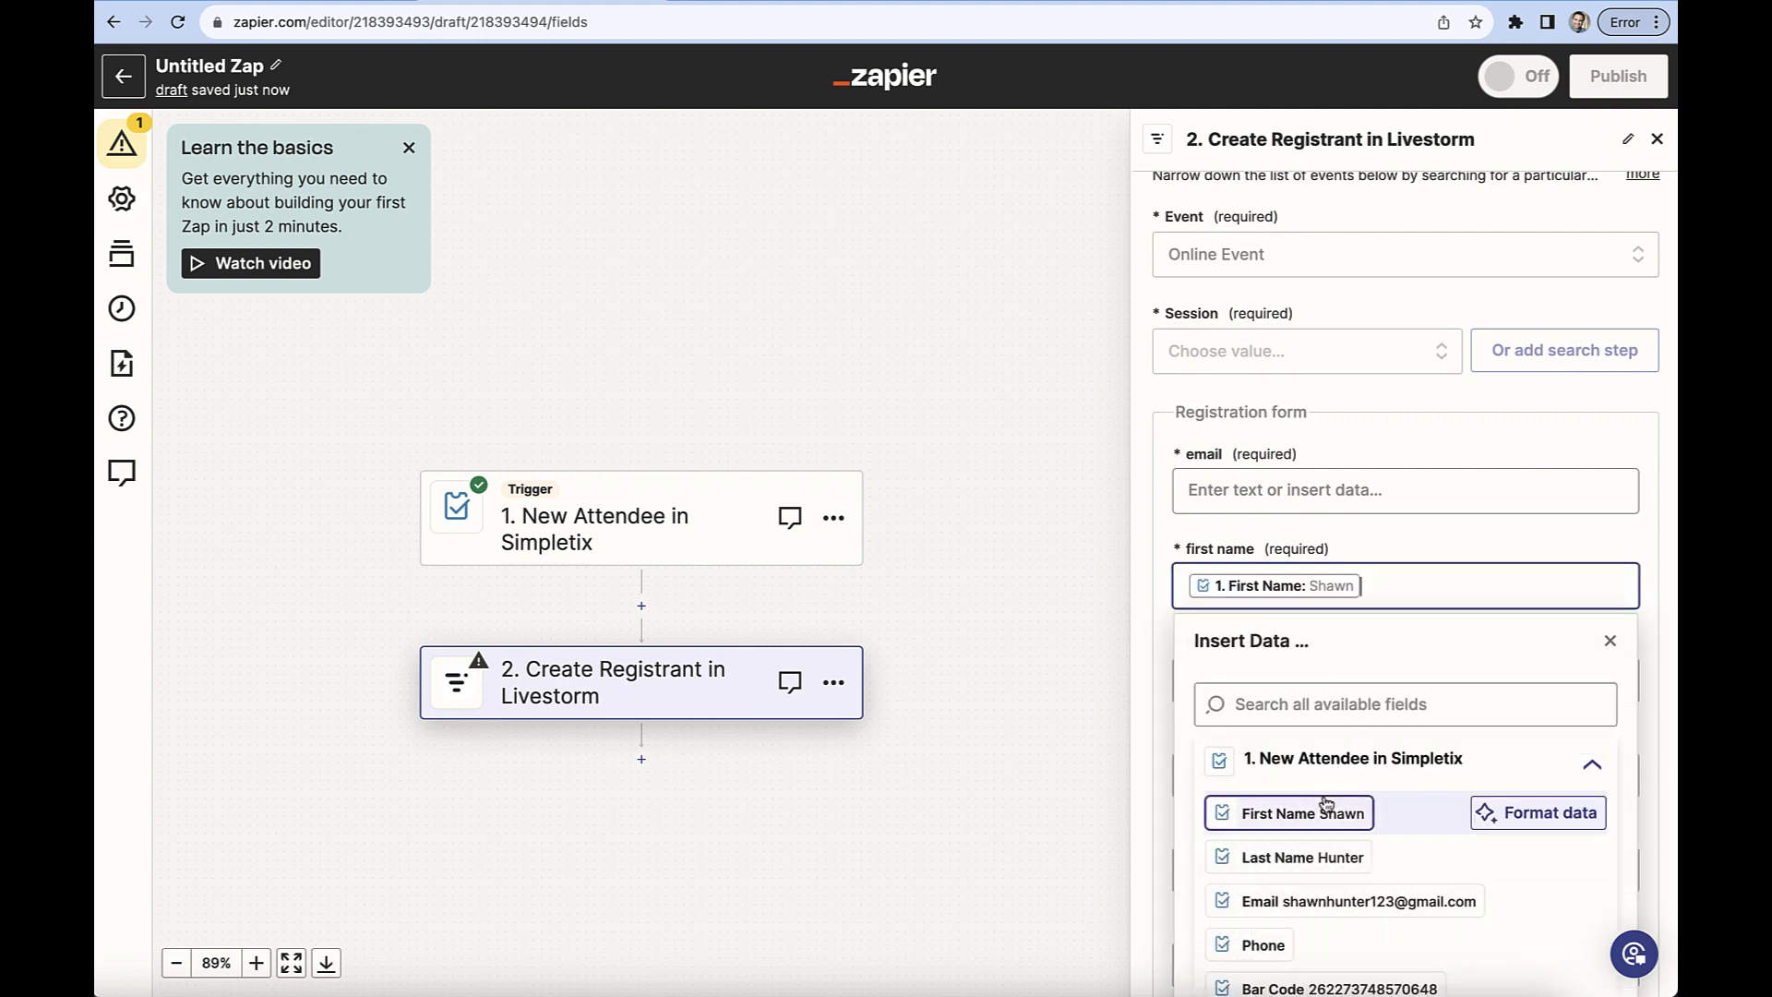
Map the registration form's email and last name fields to the Email and Last Name values from the Simpletix trigger.
click(1321, 490)
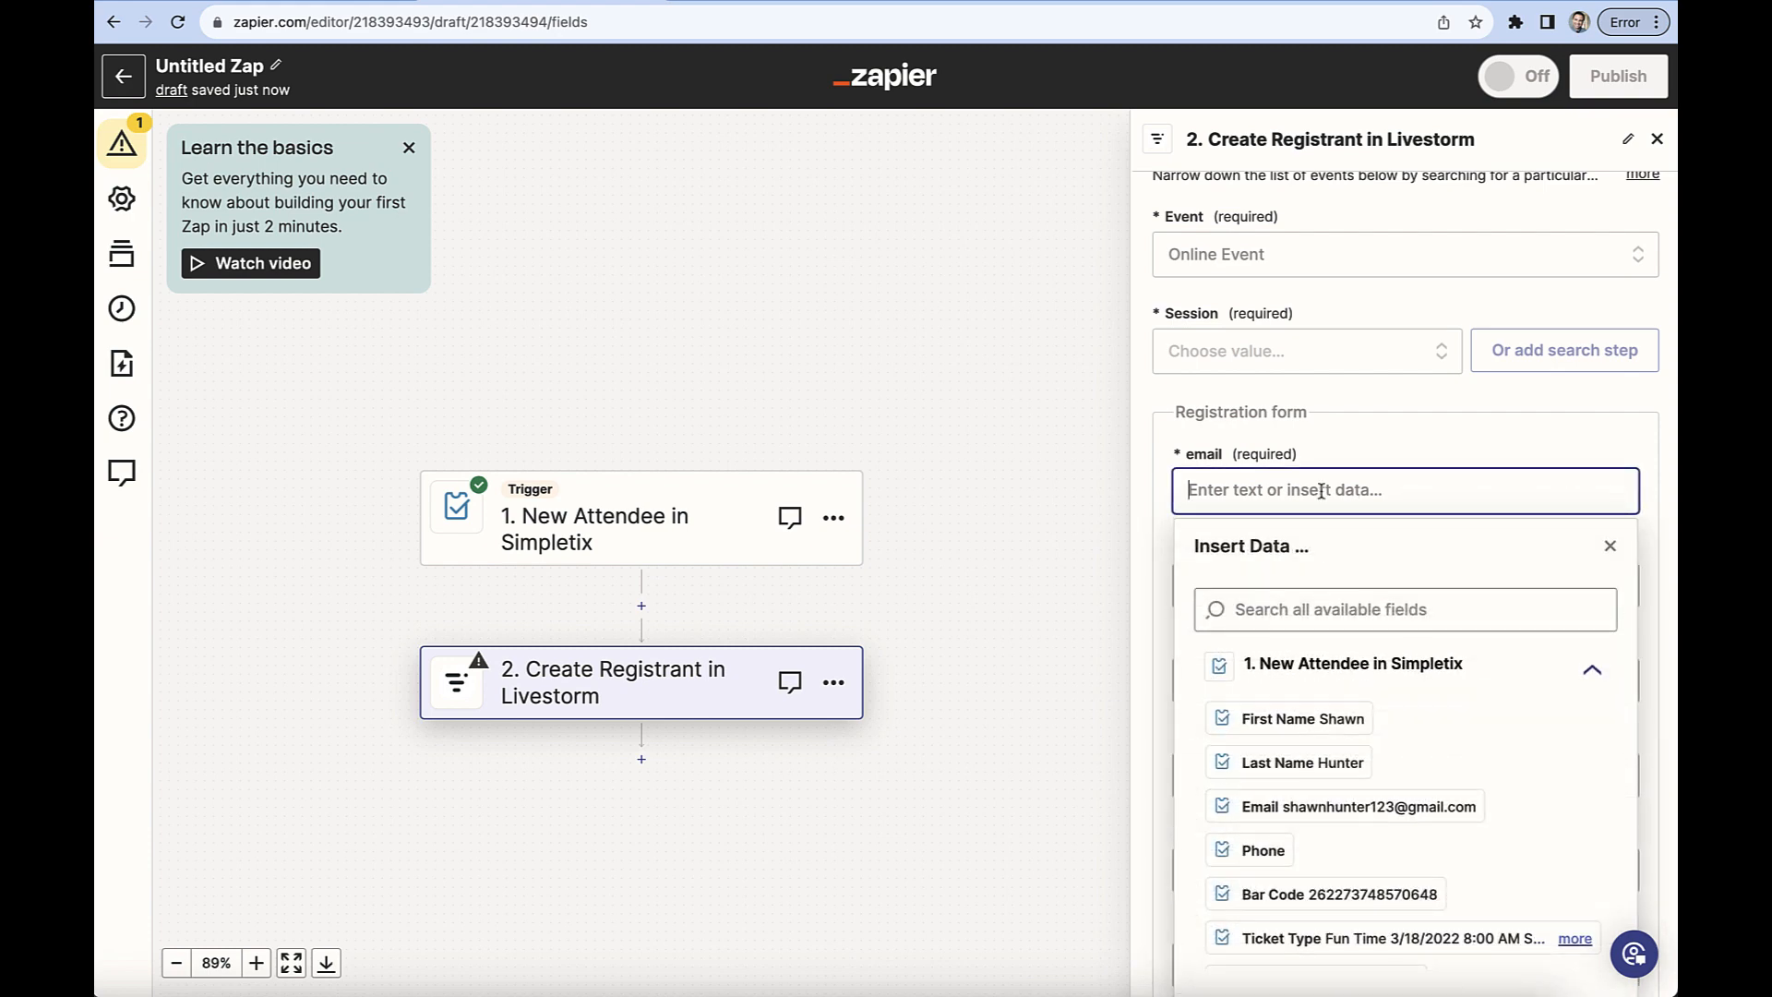
click(1329, 807)
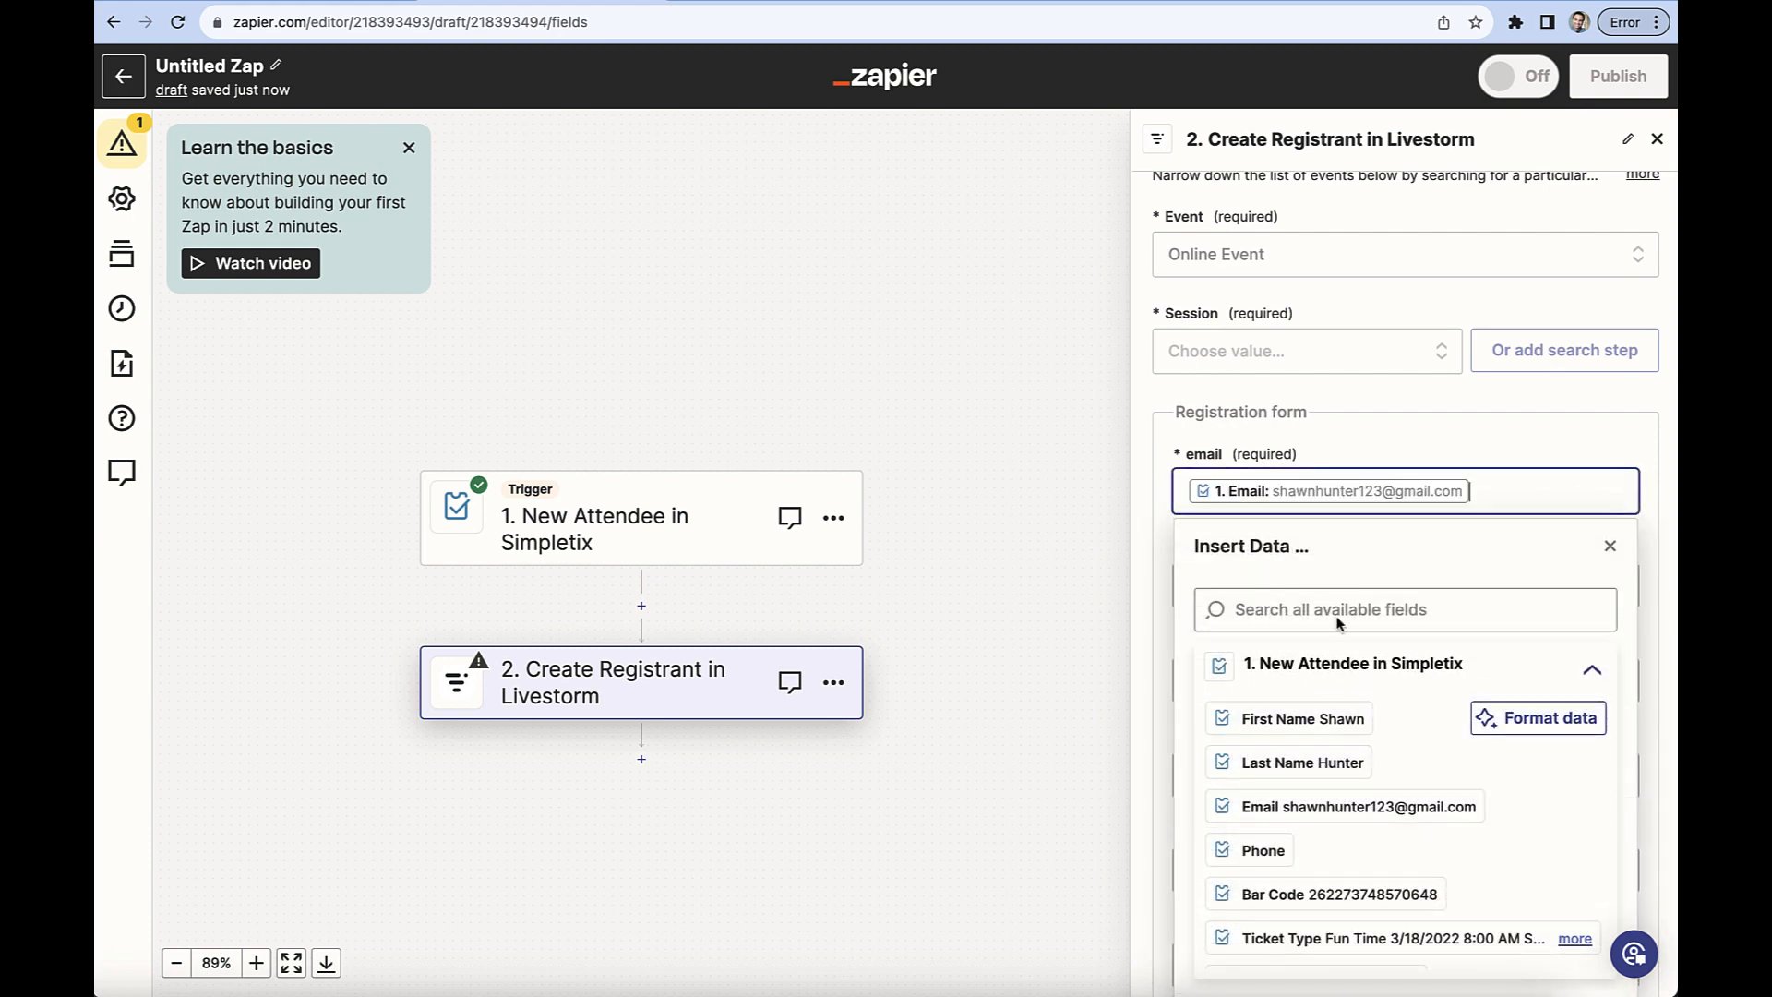
click(1375, 443)
click(1250, 680)
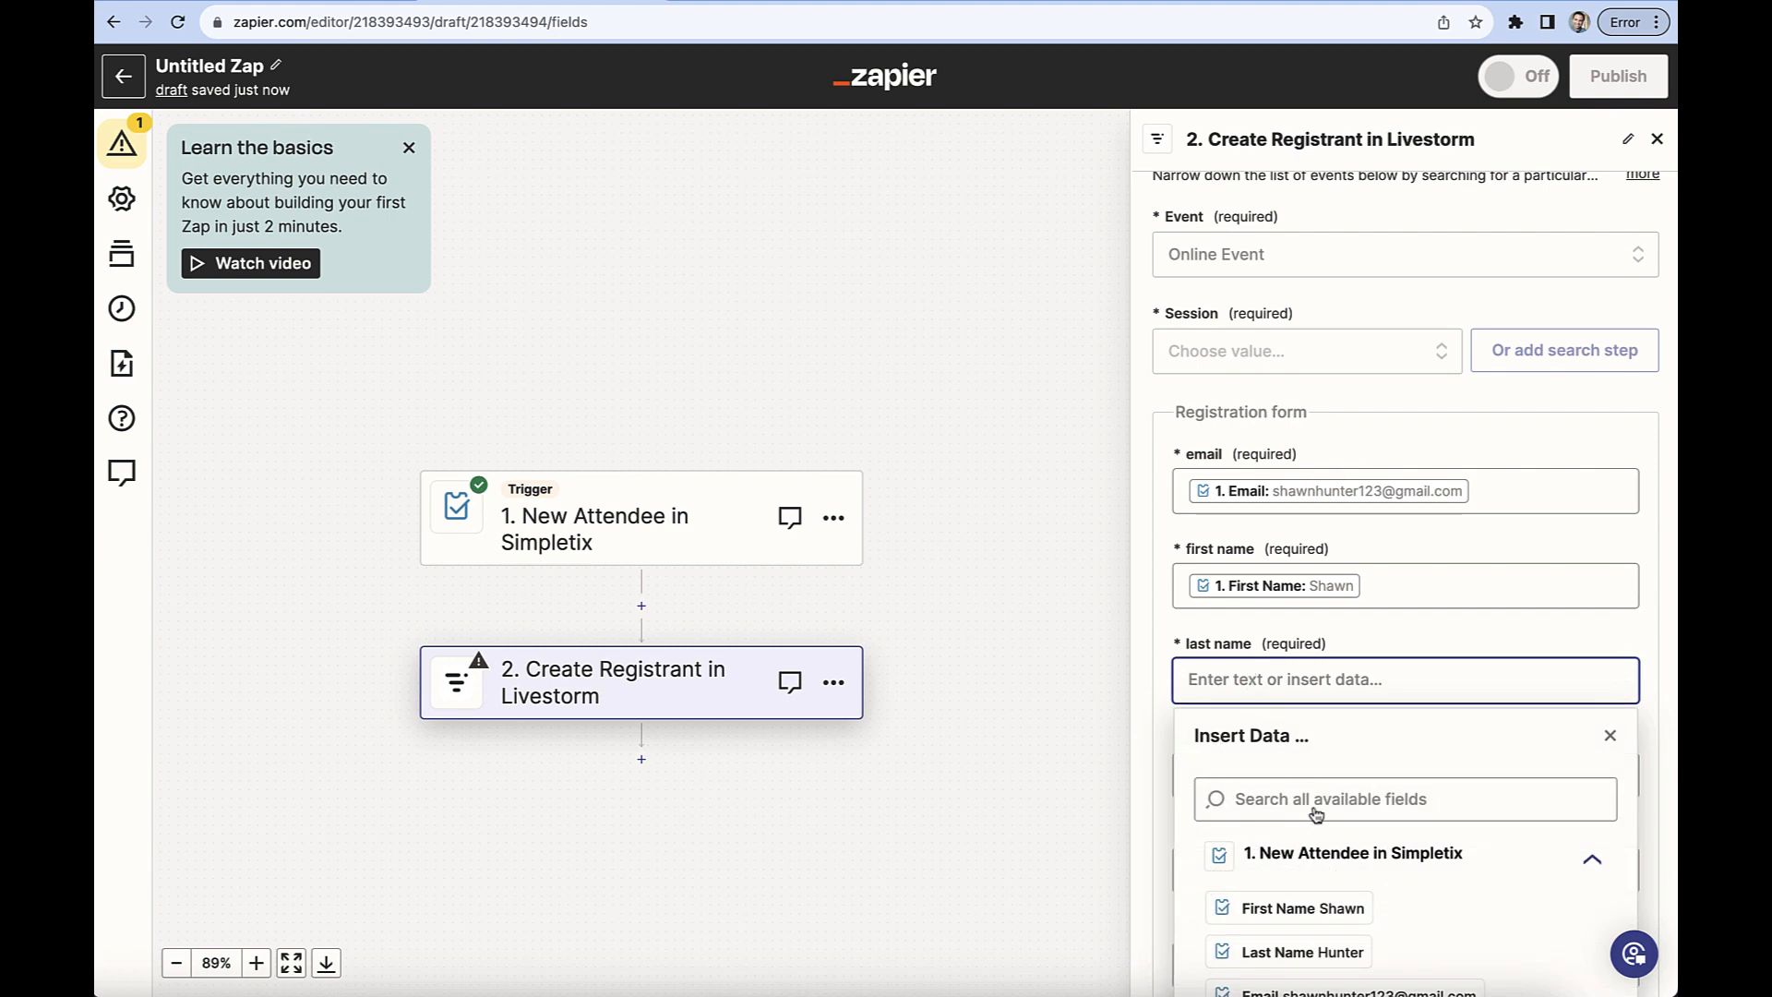
click(1318, 950)
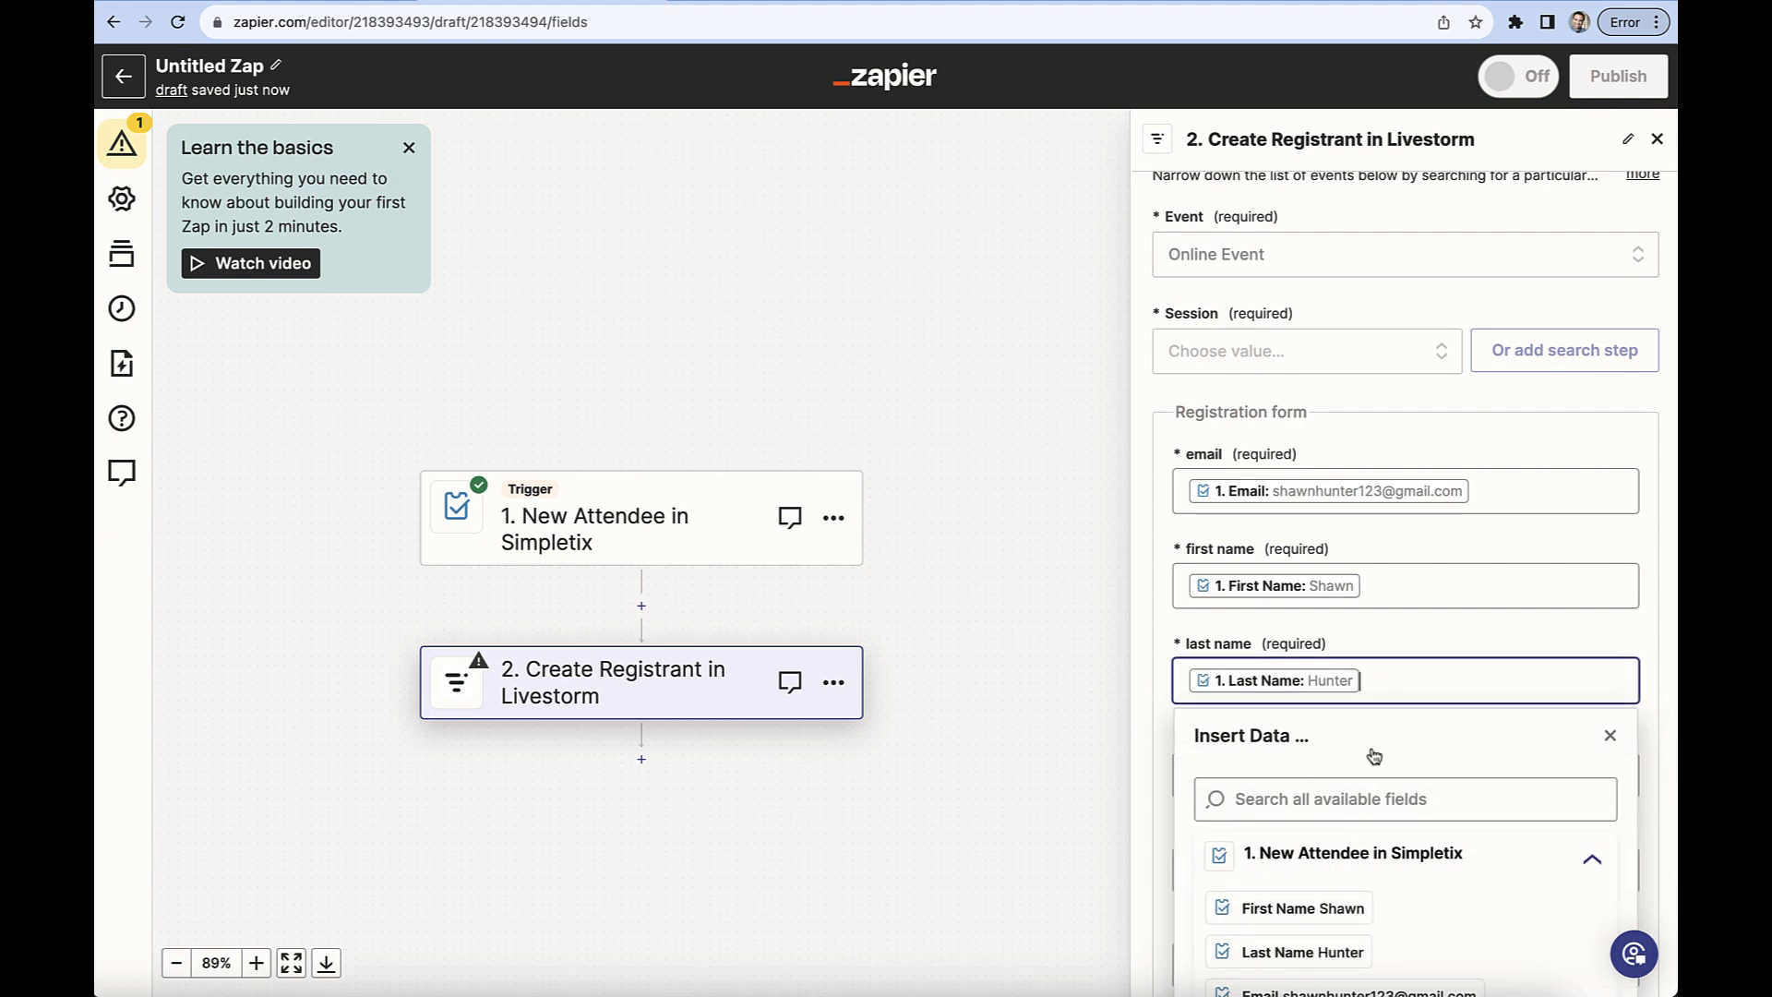
click(1409, 433)
Refresh the action's fields, choose the 1/7/2024, 8:00:00 AM session and continue to the test stage.
scroll(1410, 433, down, 5)
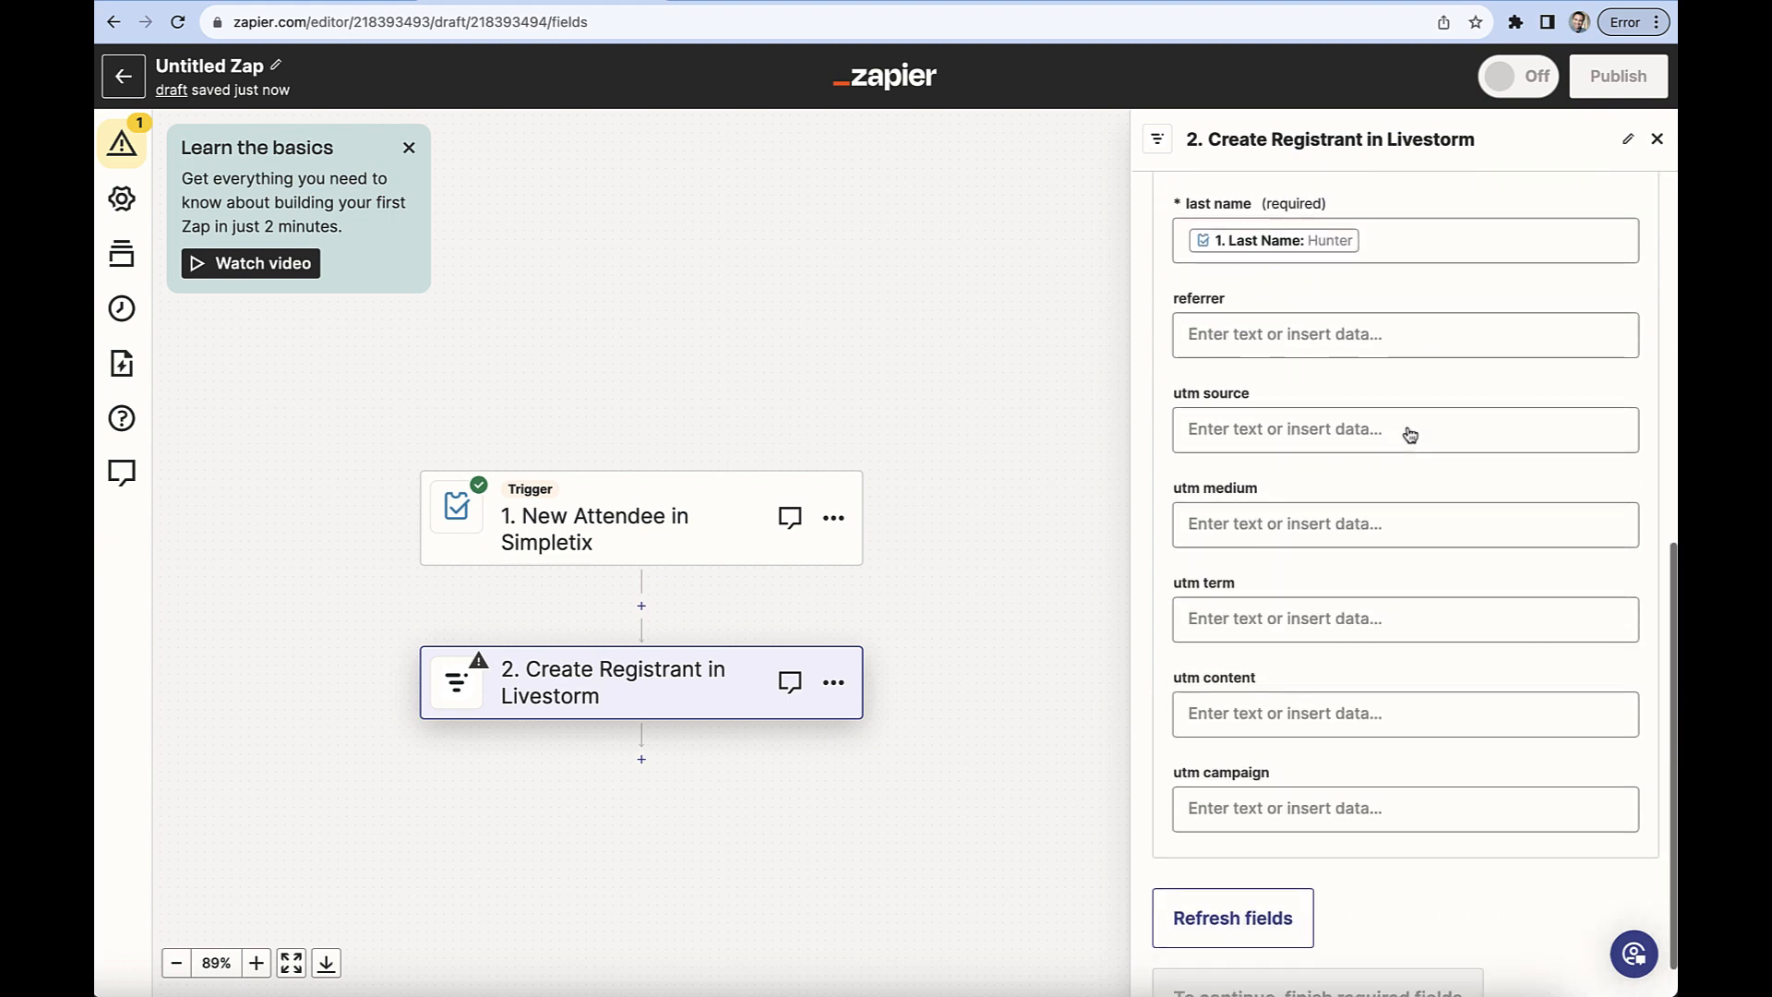
click(1289, 865)
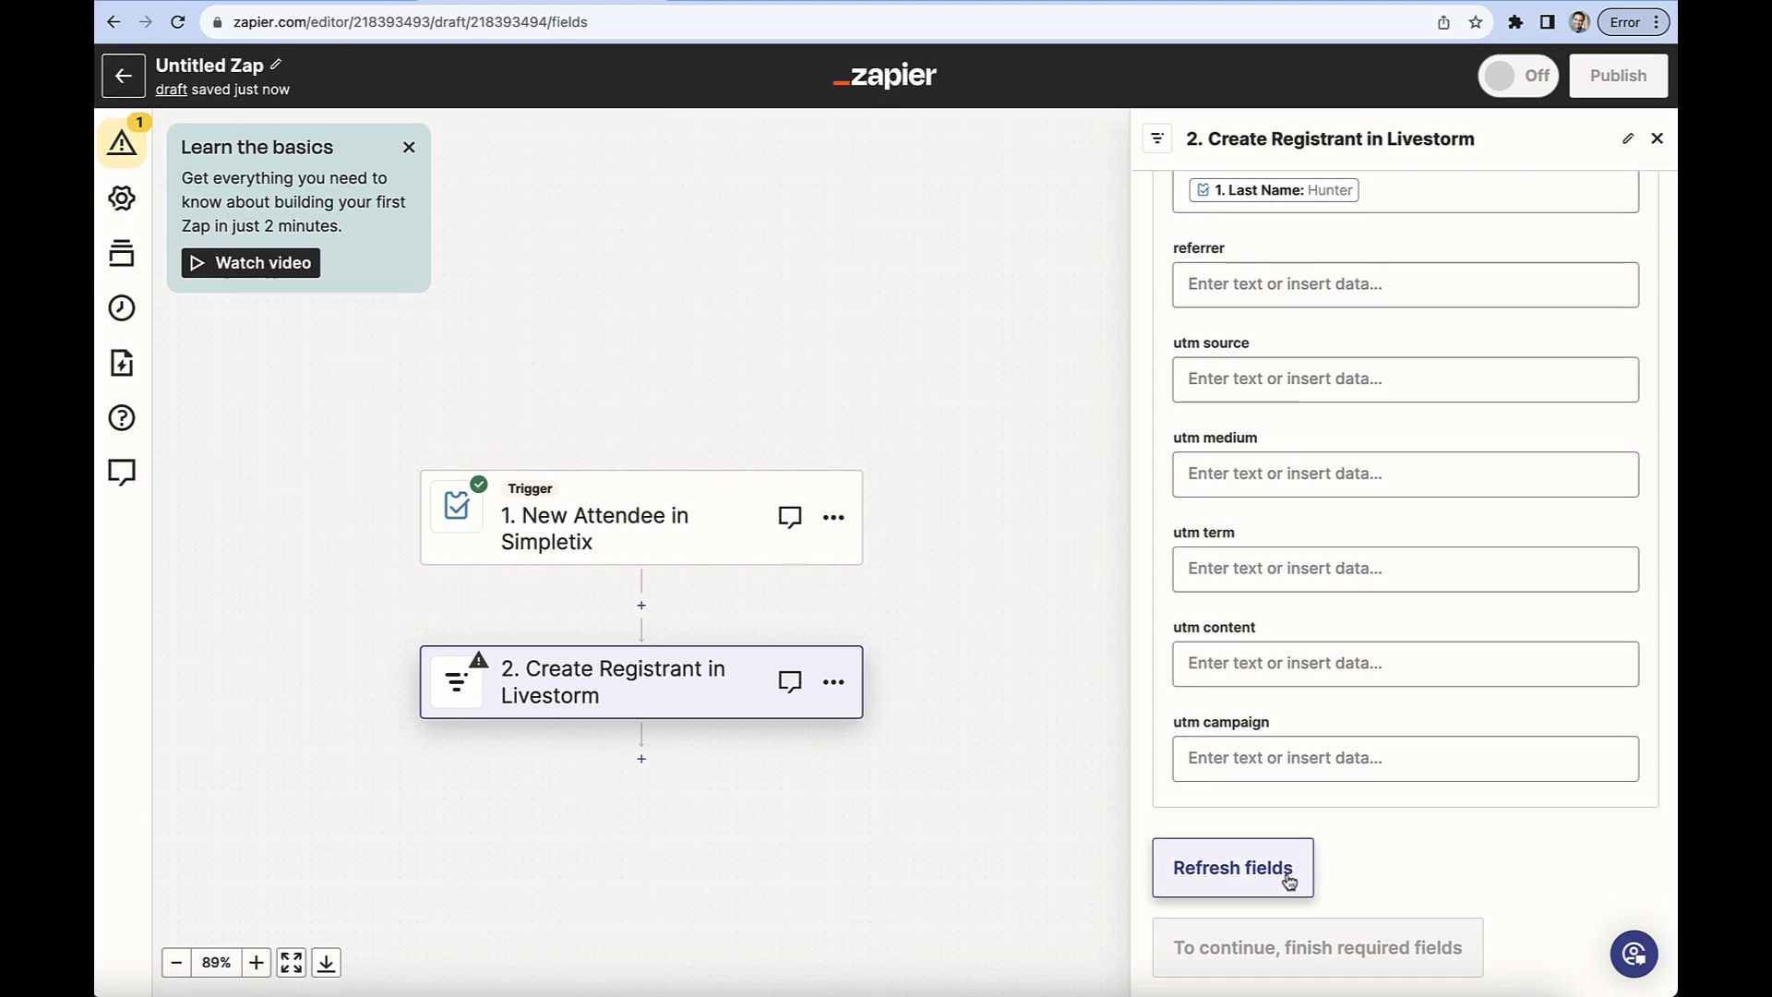
scroll(1393, 633, up, 8)
scroll(1393, 633, up, 2)
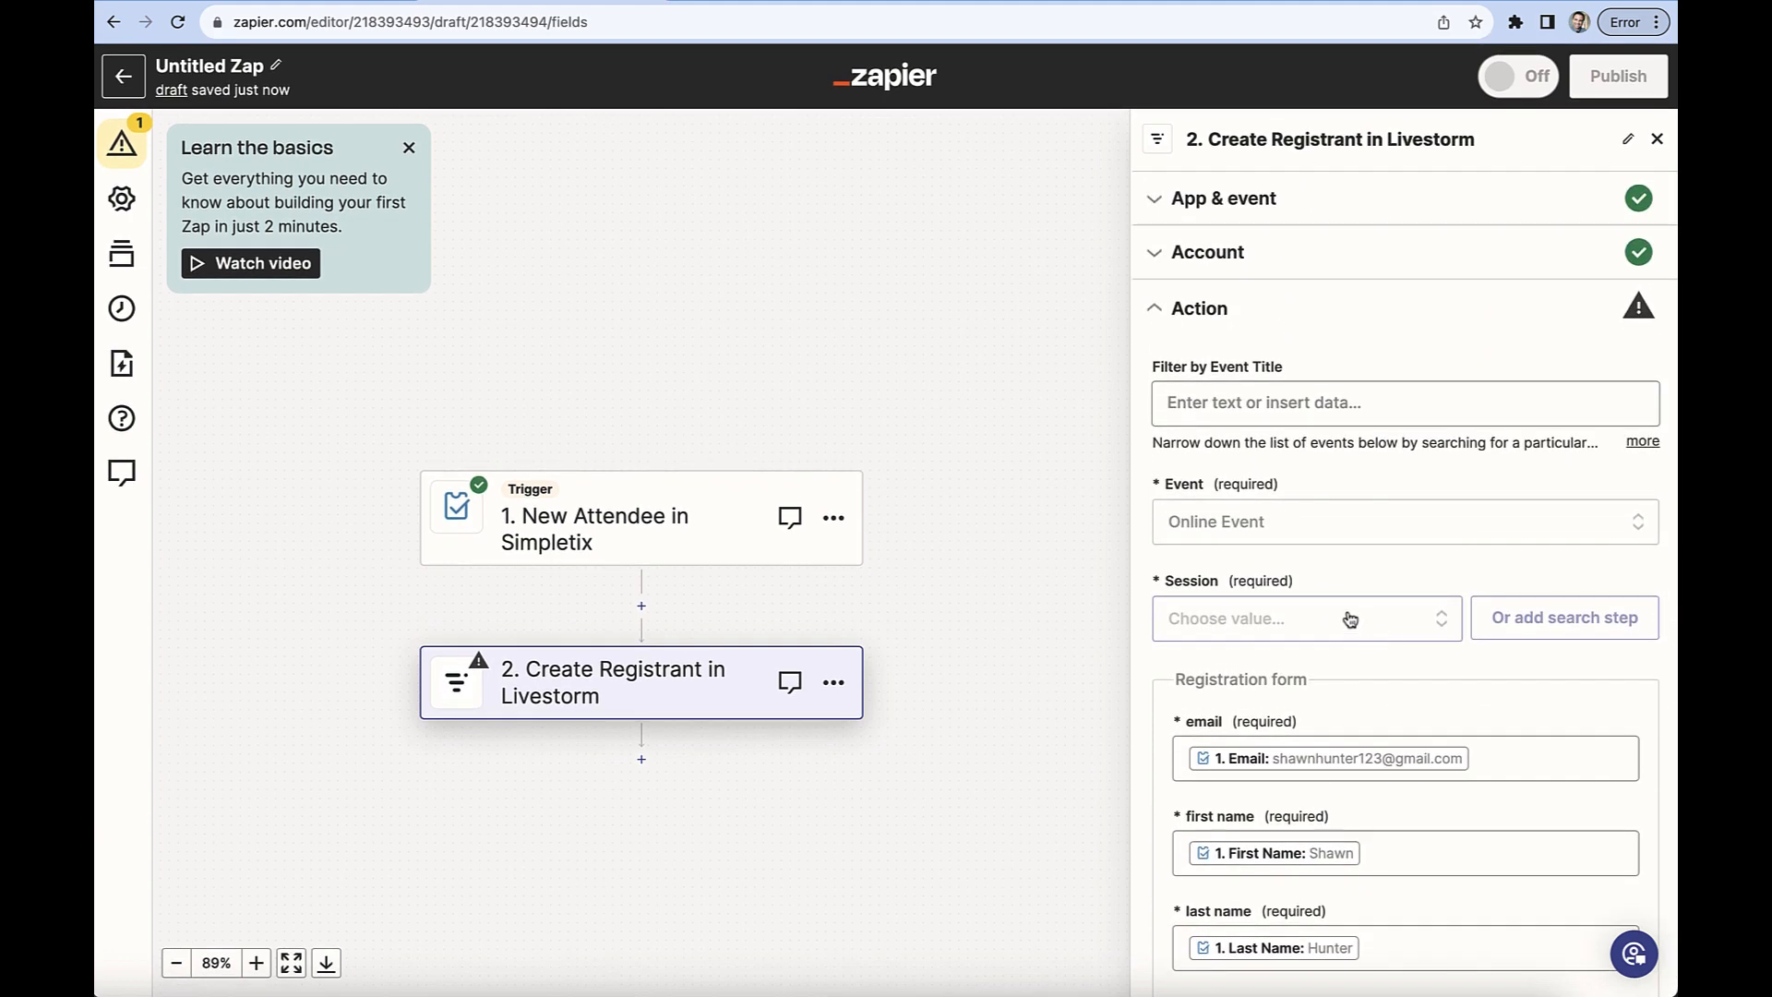
click(1349, 618)
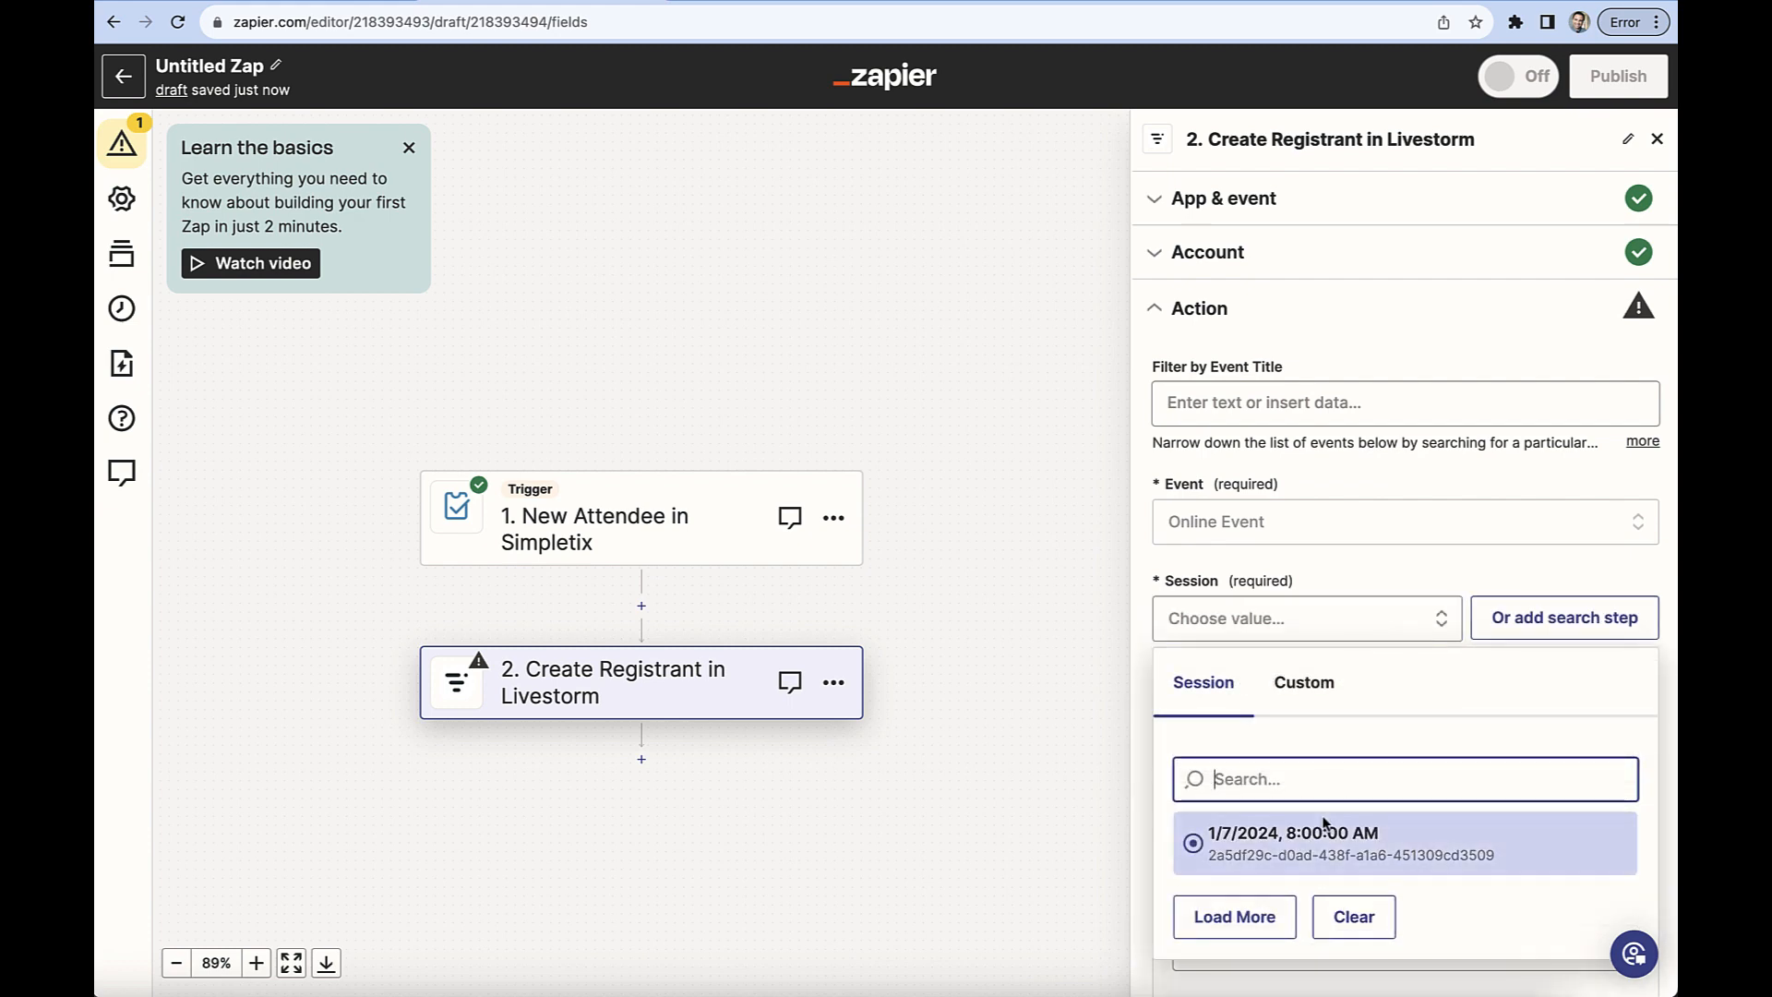
click(1265, 851)
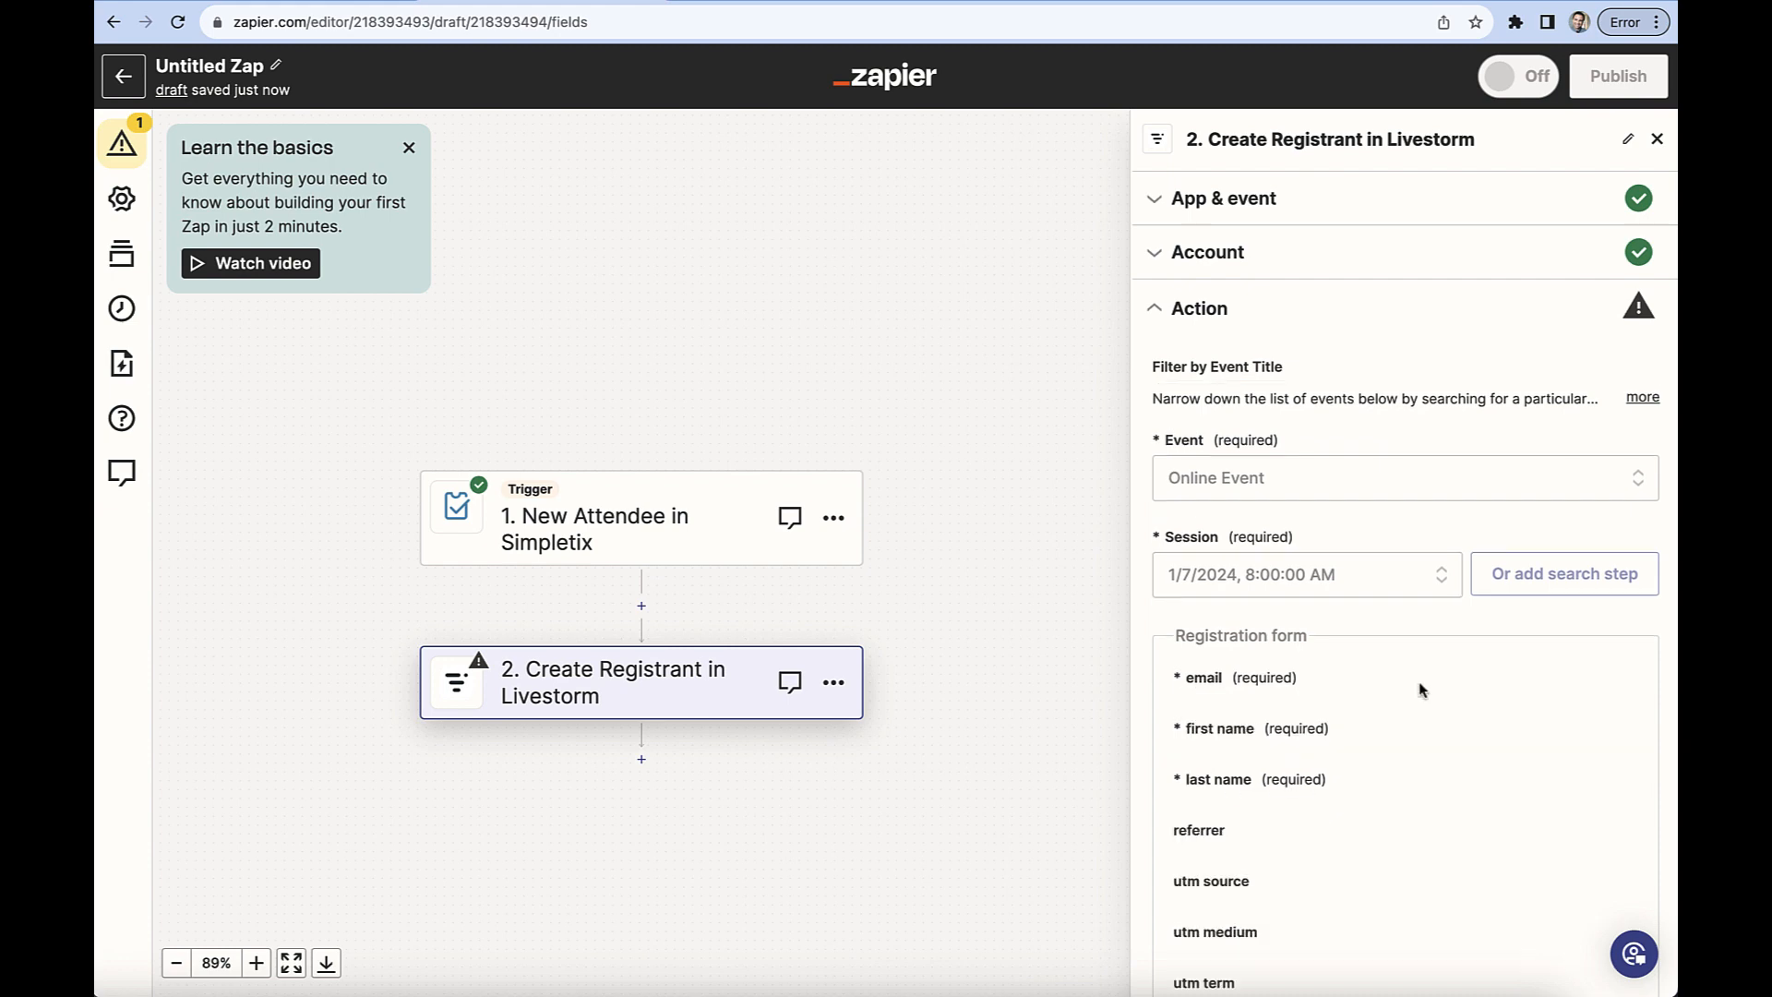
scroll(1421, 691, down, 2)
scroll(1422, 690, down, 5)
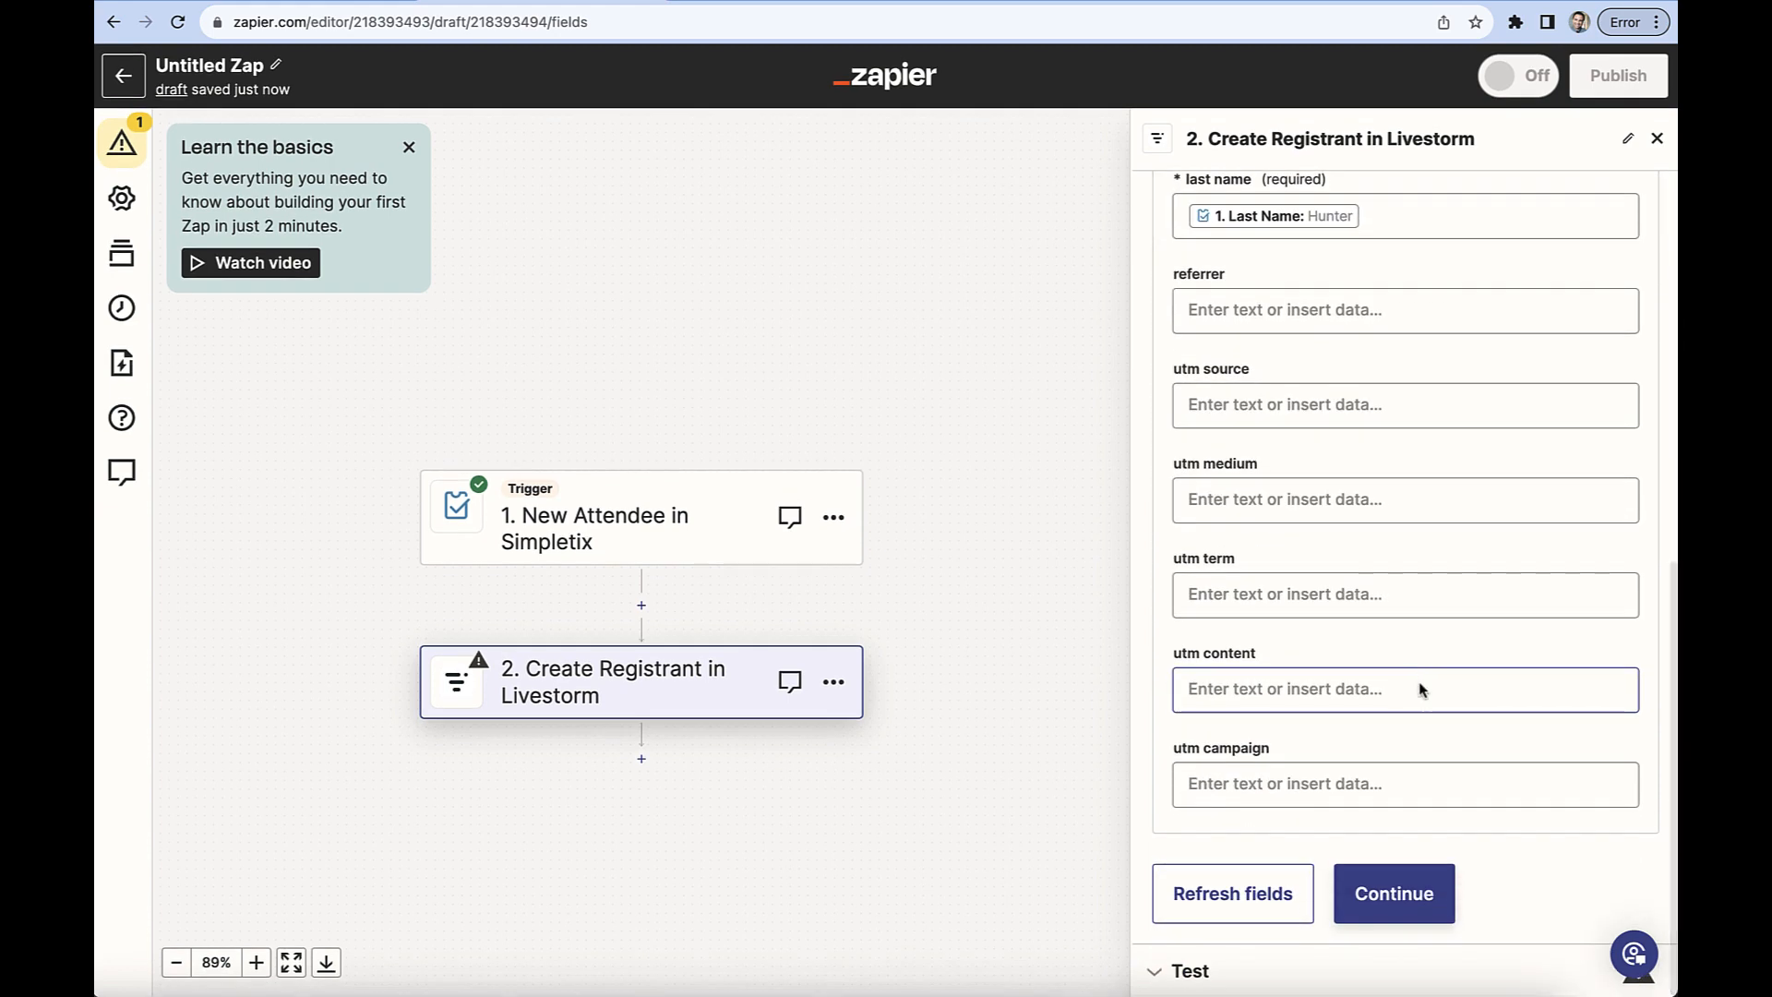
click(1405, 914)
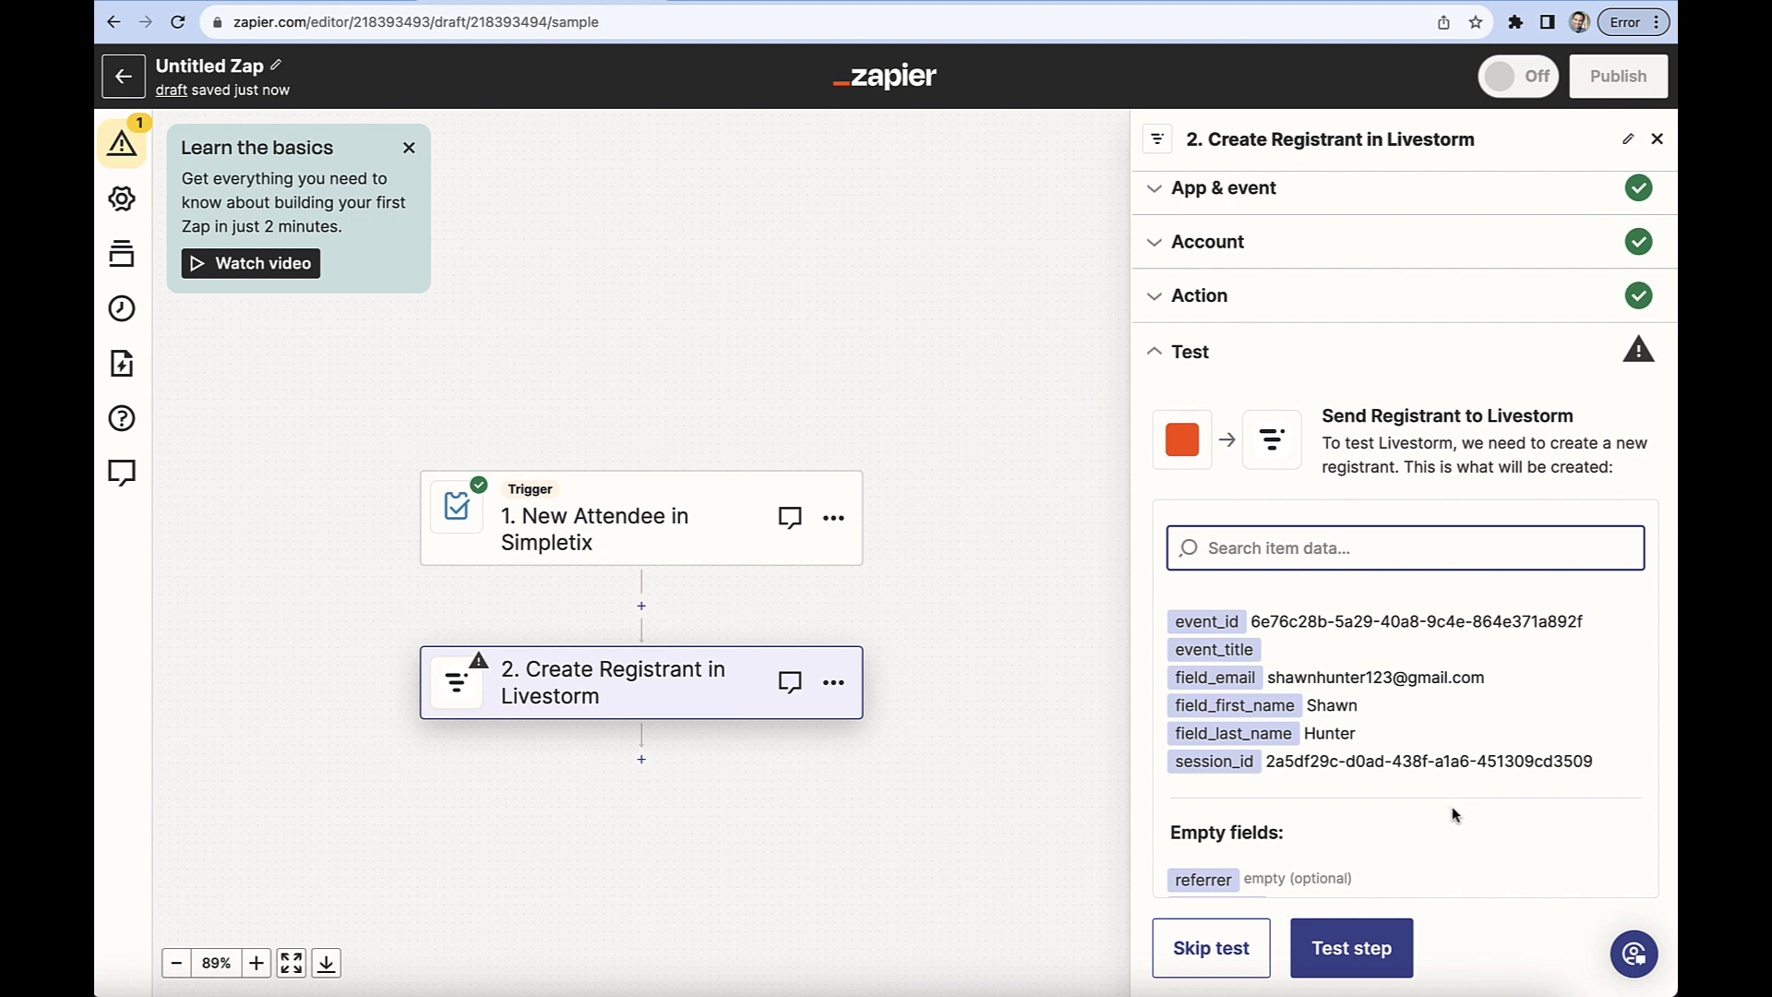
Test the action by sending the sample registrant to Livestorm, and publish the Zap.
click(1377, 954)
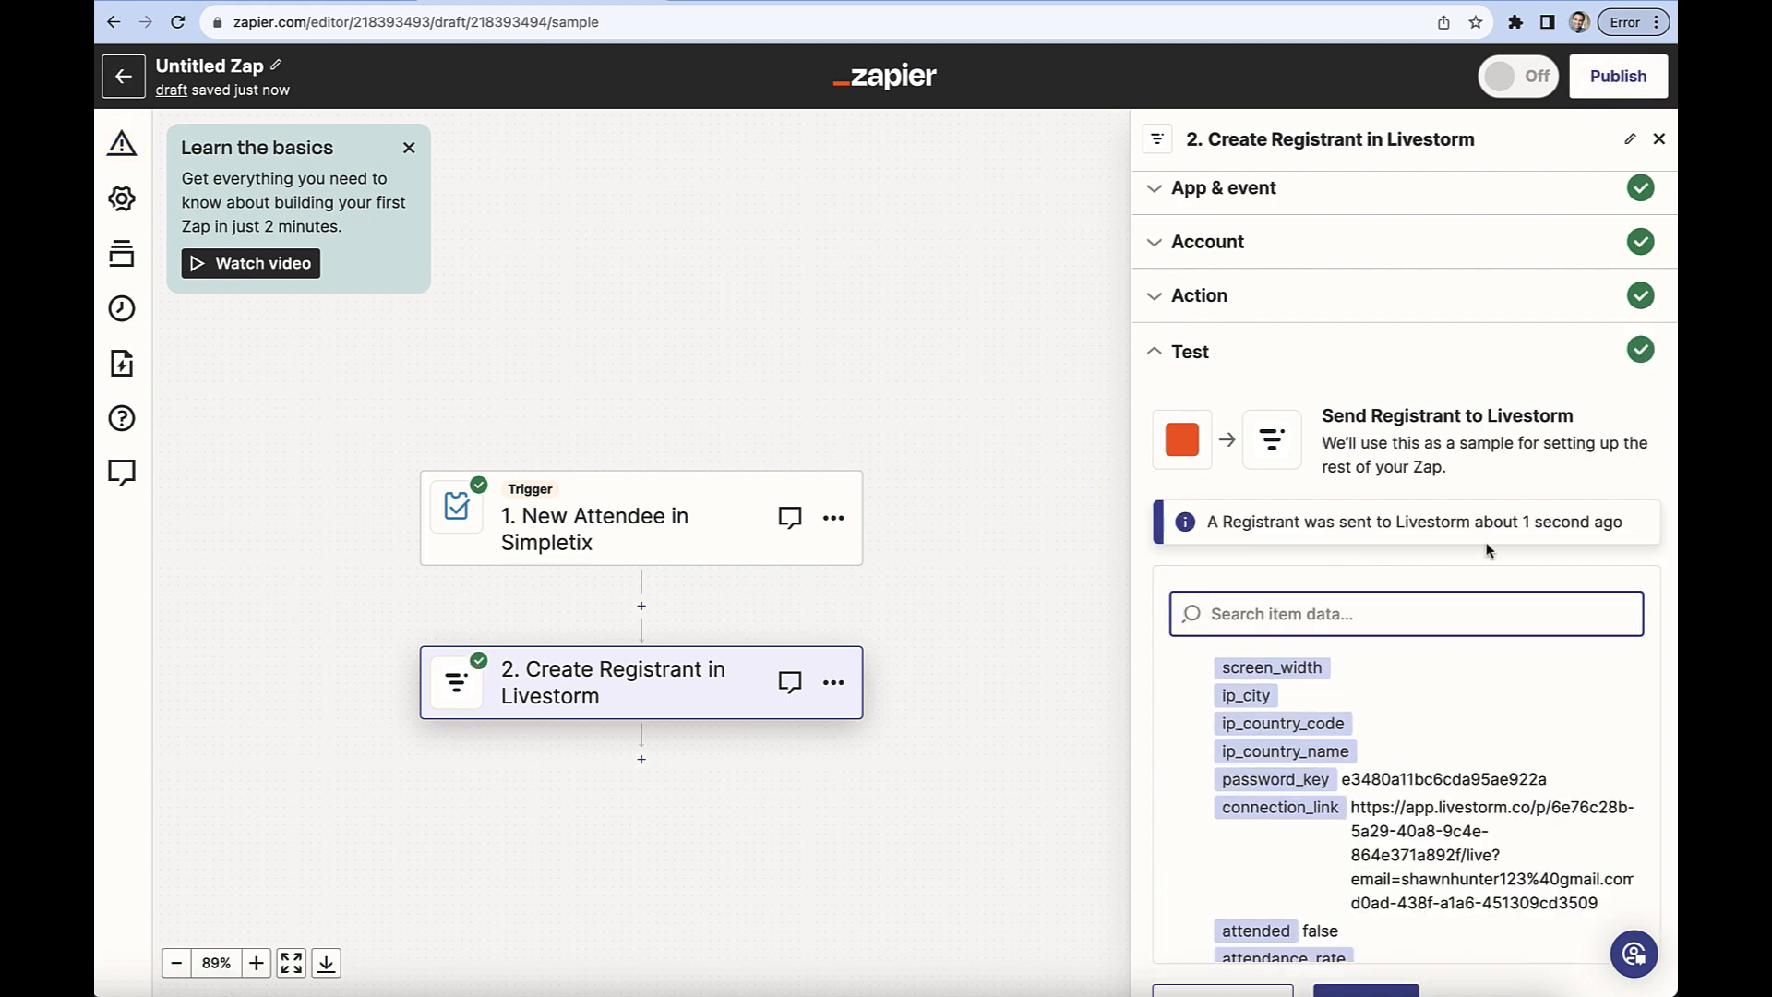
scroll(1419, 592, down, 1)
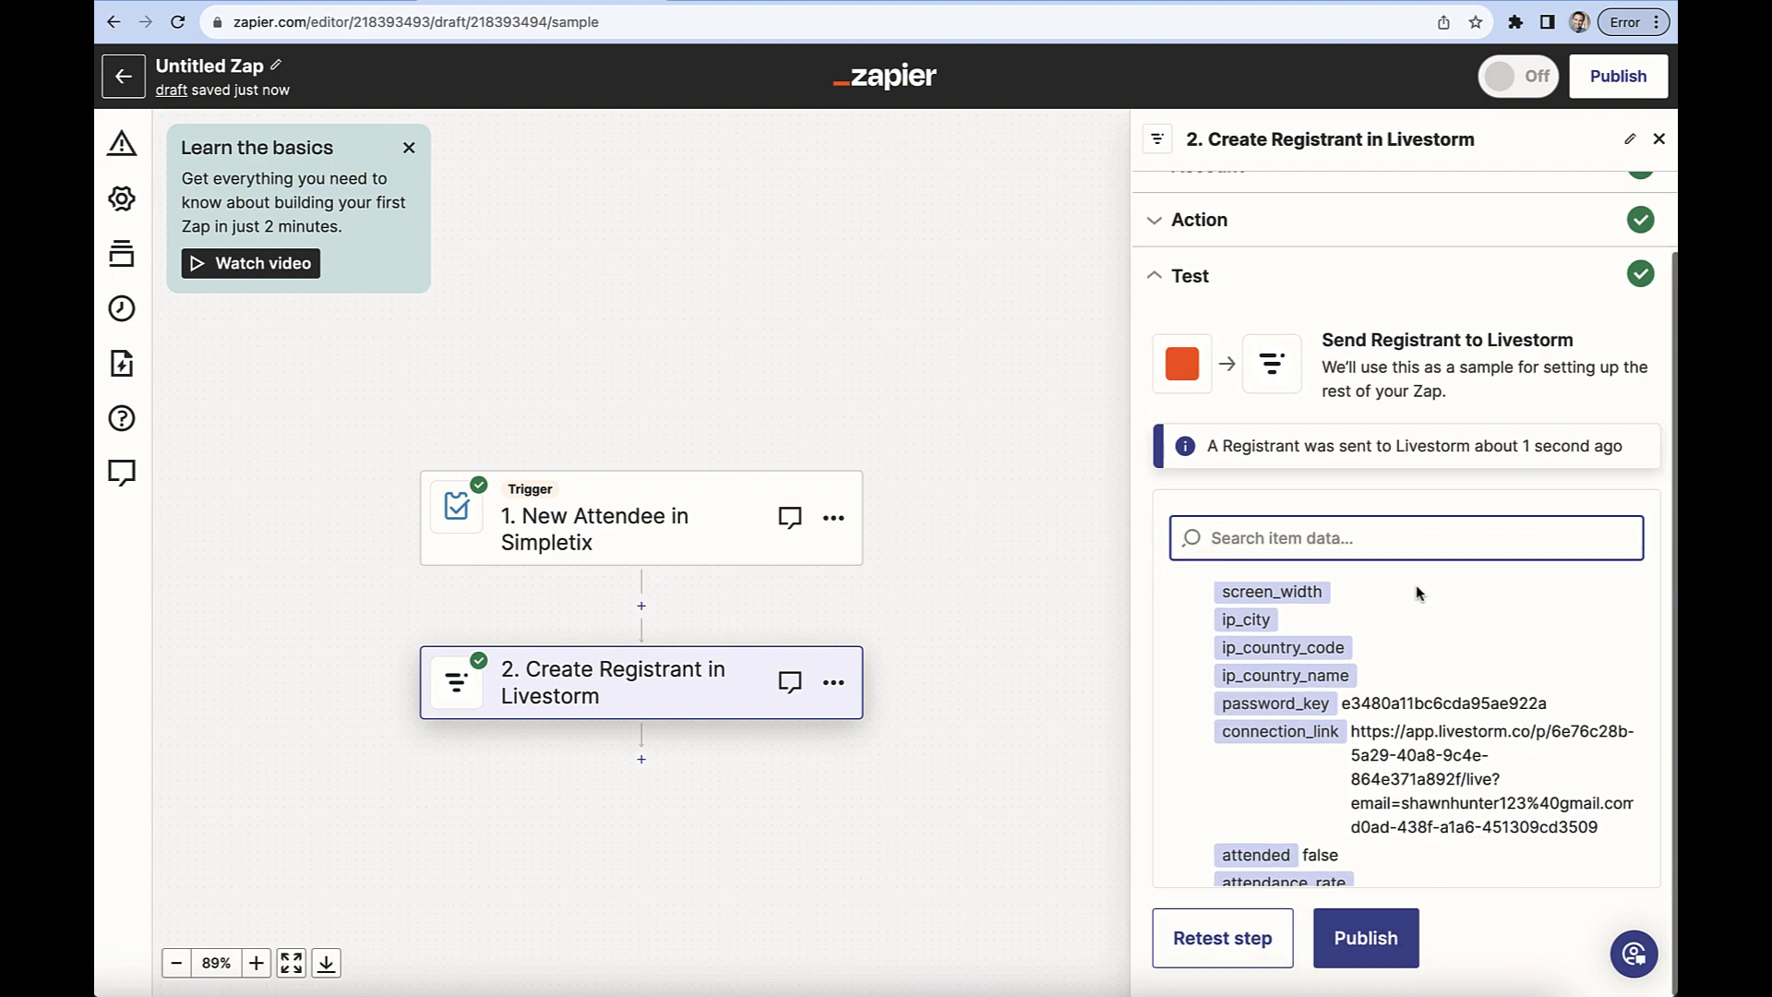
click(1380, 942)
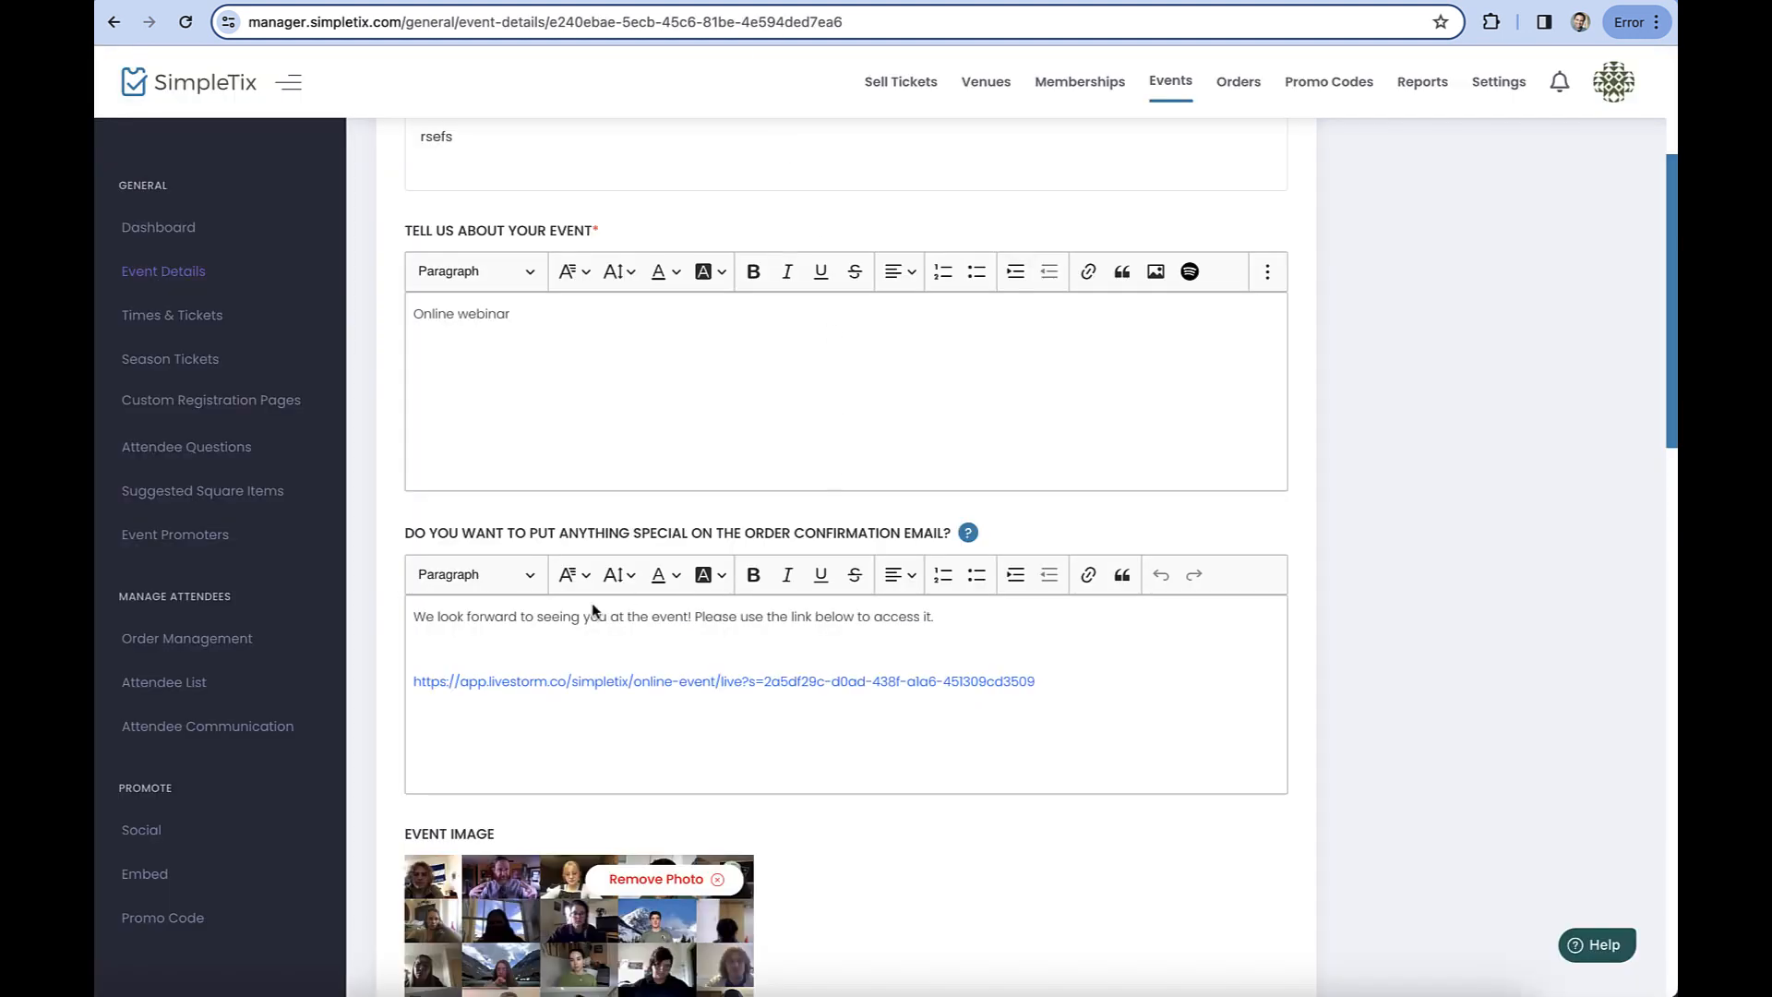
Review the order confirmation email text in SimpleTix, then check out one General Admission ticket on the Online Event page.
drag(415, 537, 950, 543)
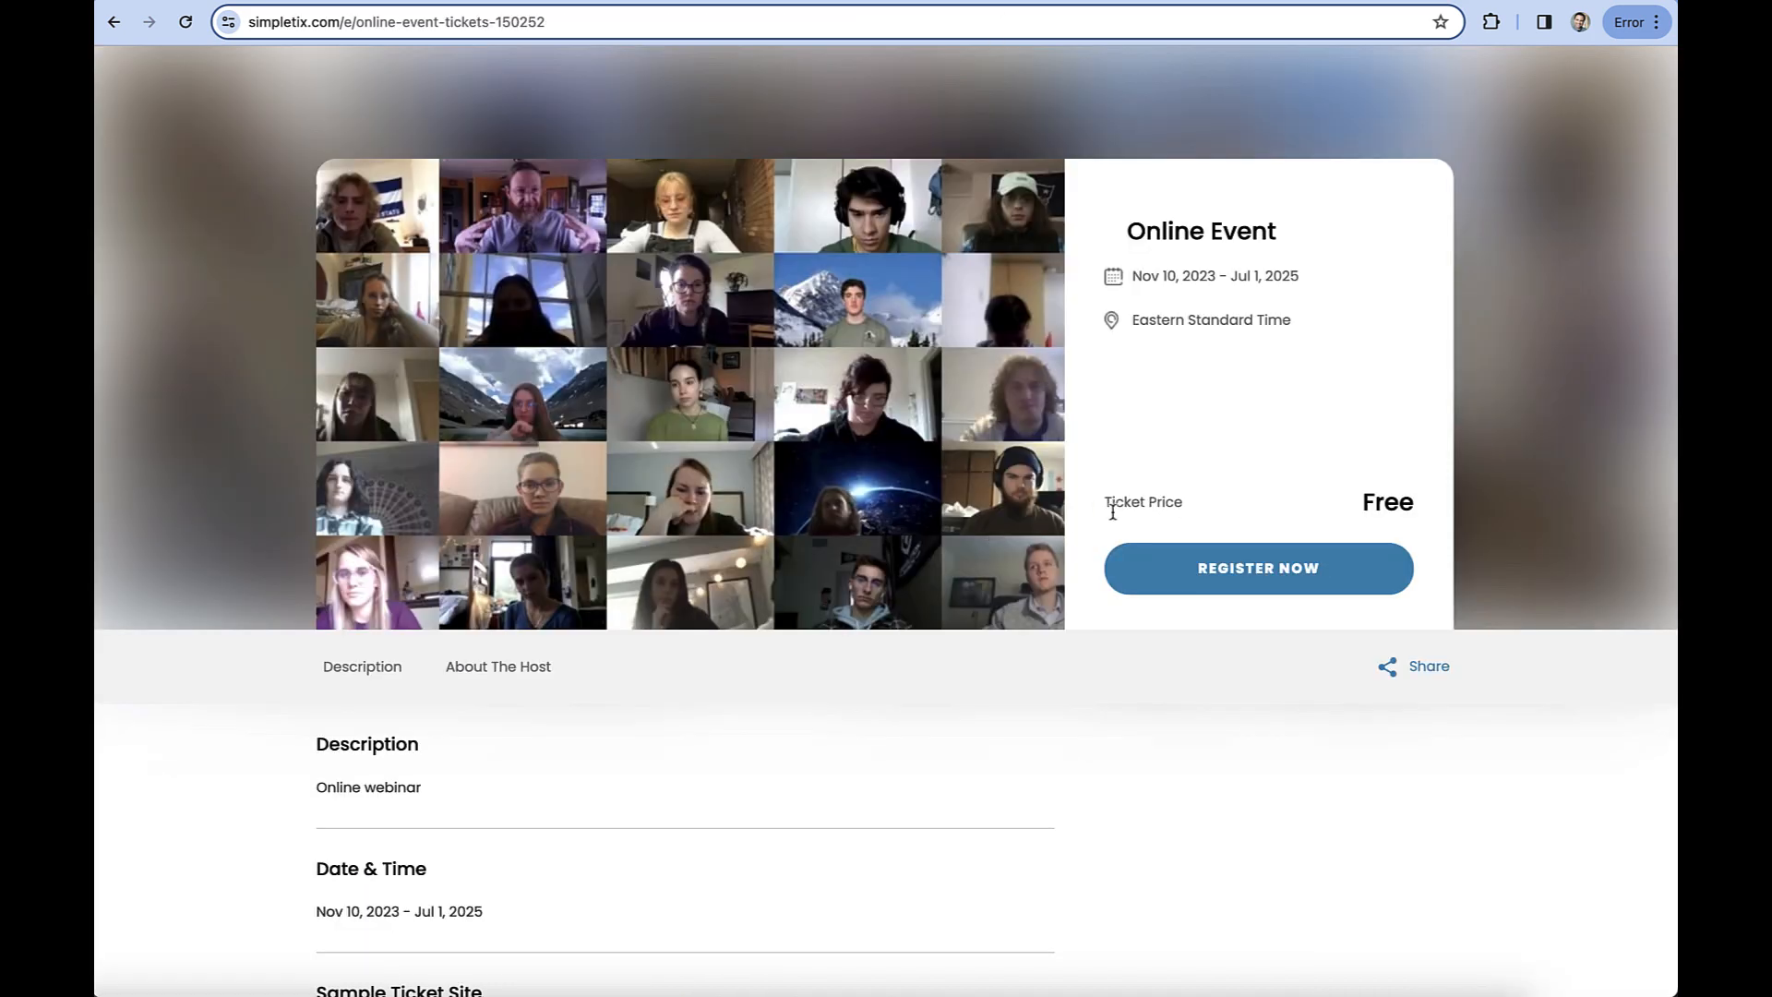
click(1200, 567)
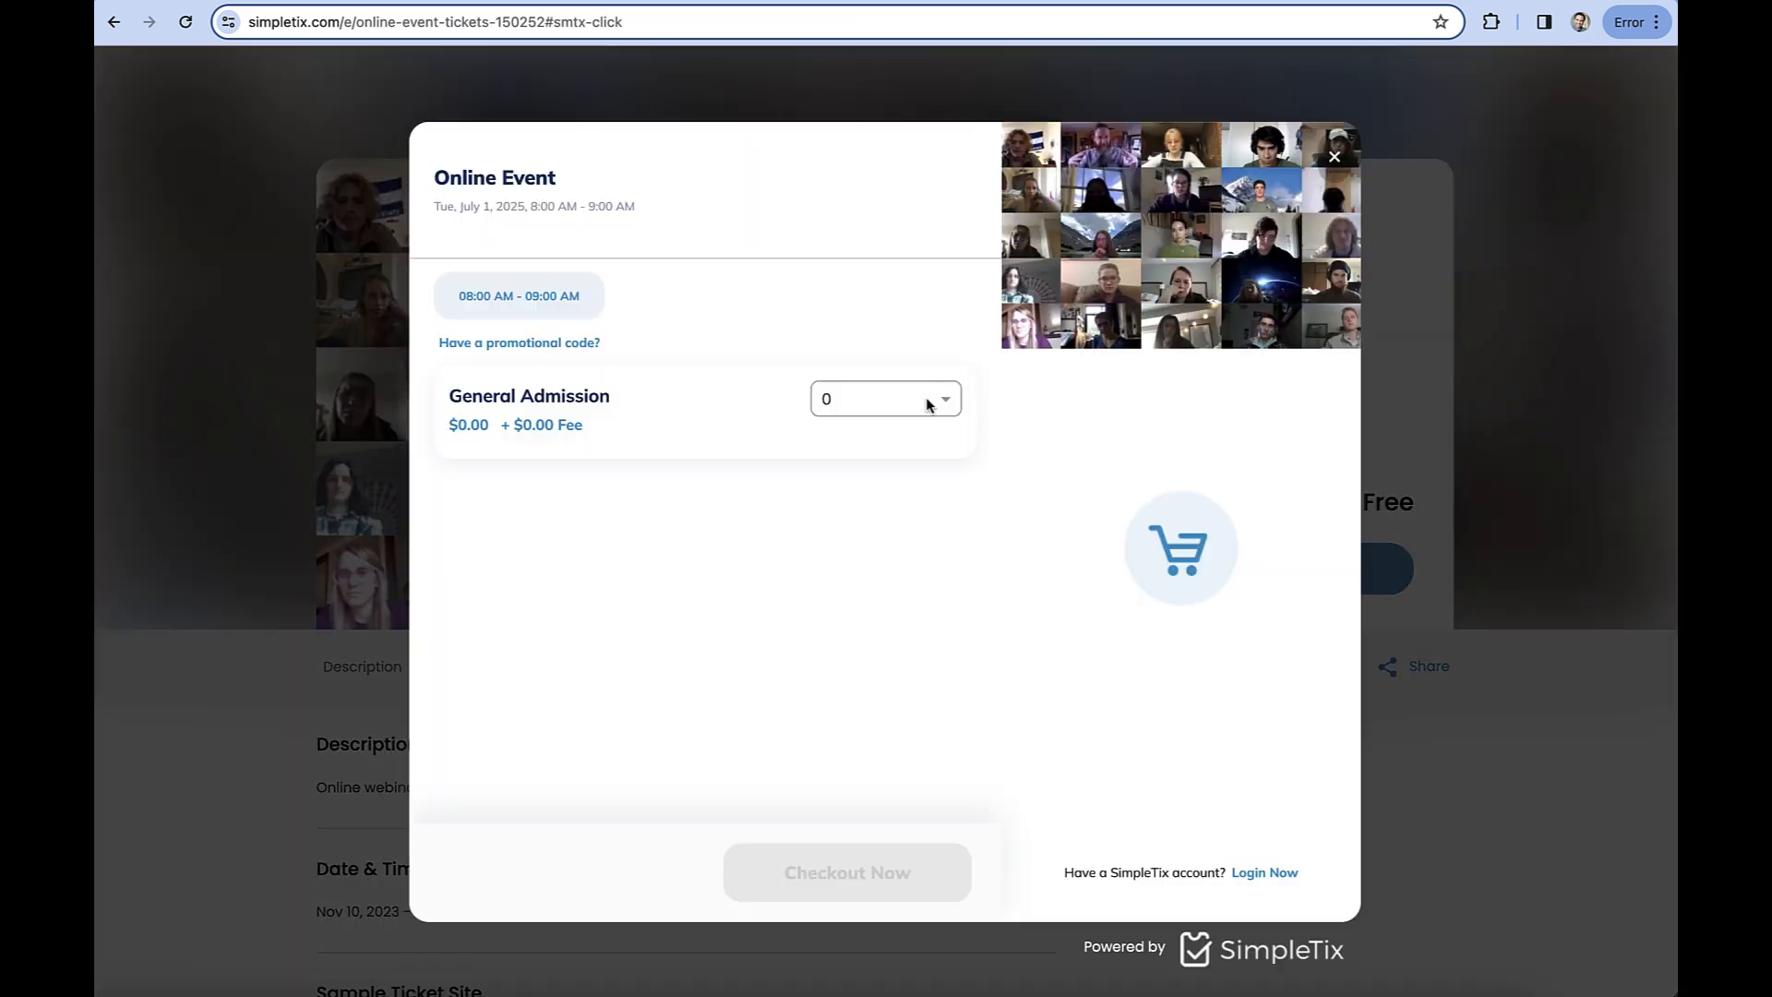
click(918, 406)
click(875, 491)
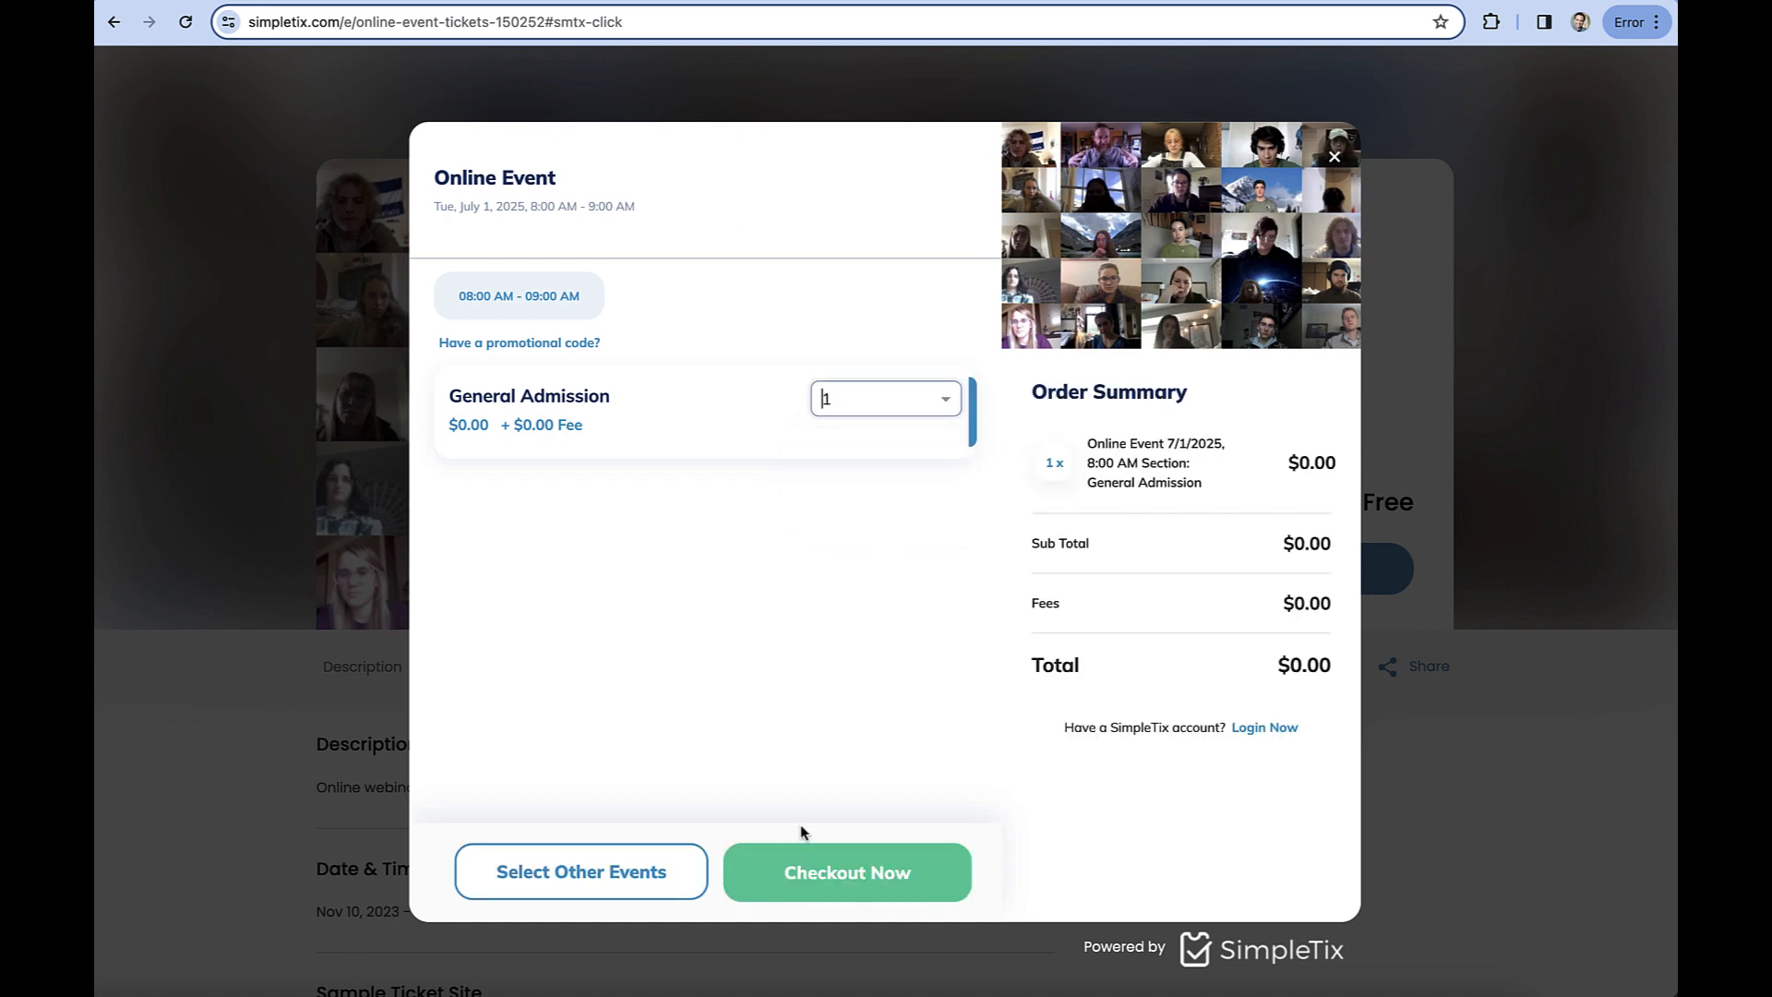
click(860, 875)
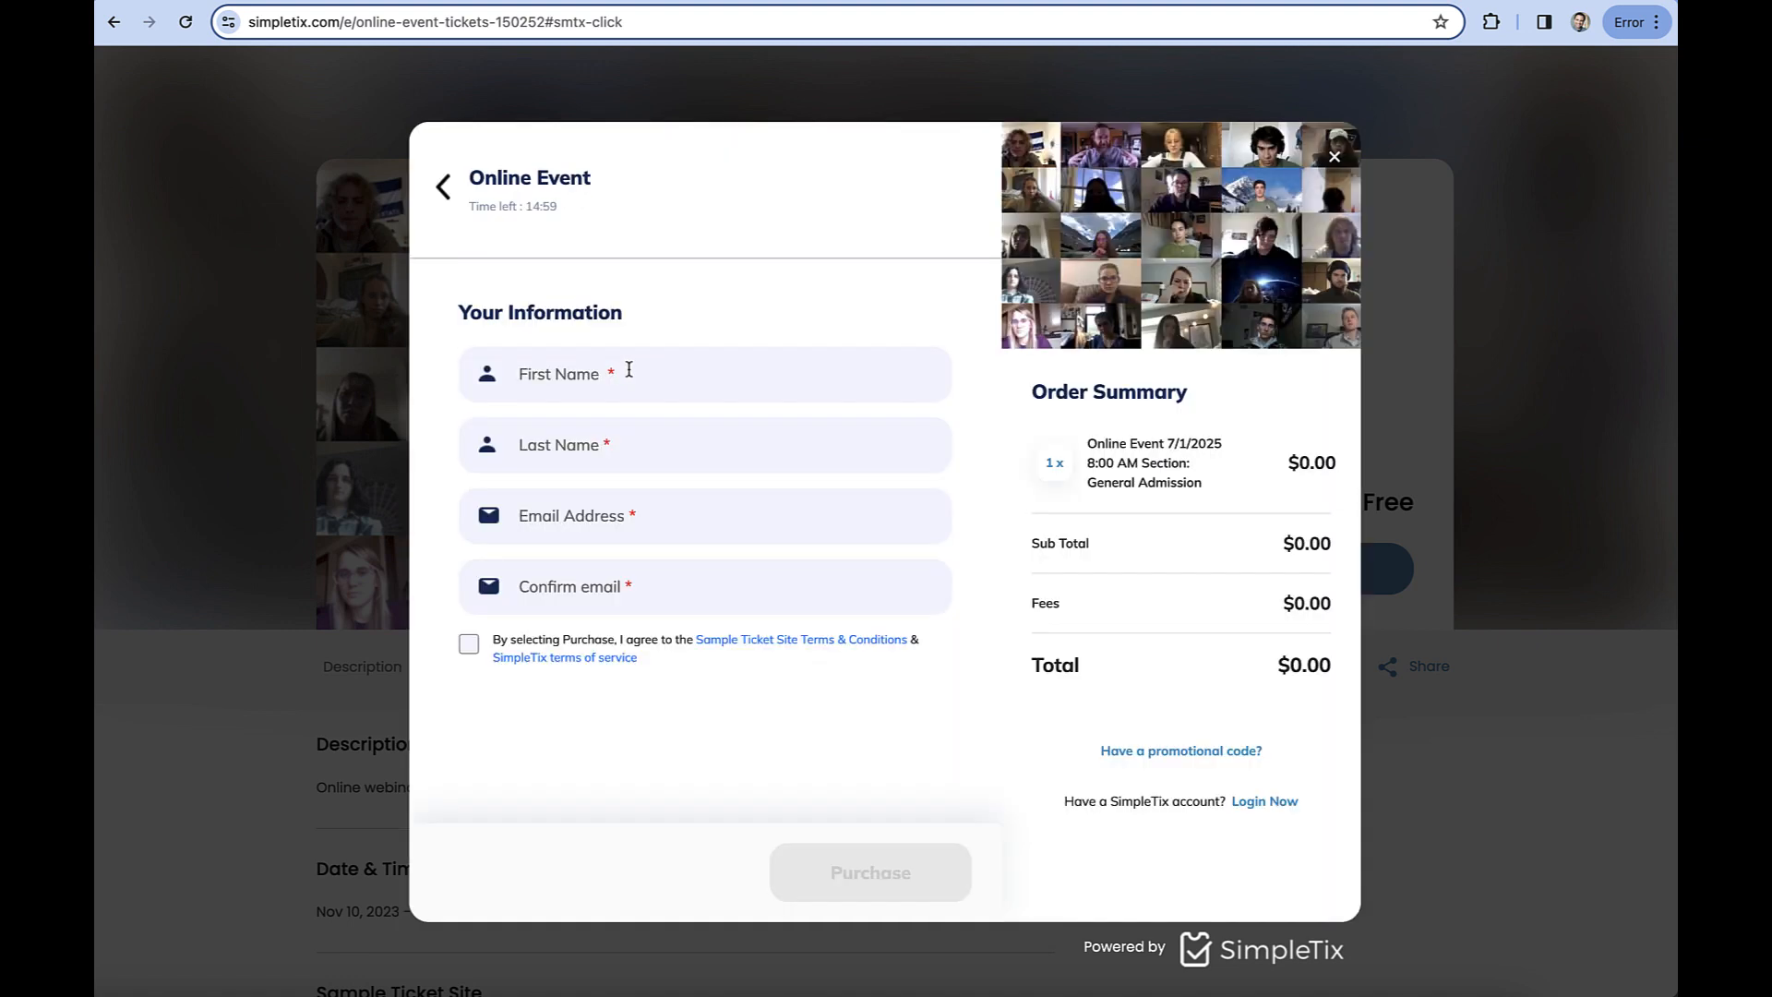
Fill in the attendee's first name, last name and email address on the checkout form.
click(635, 374)
text(Shawn)
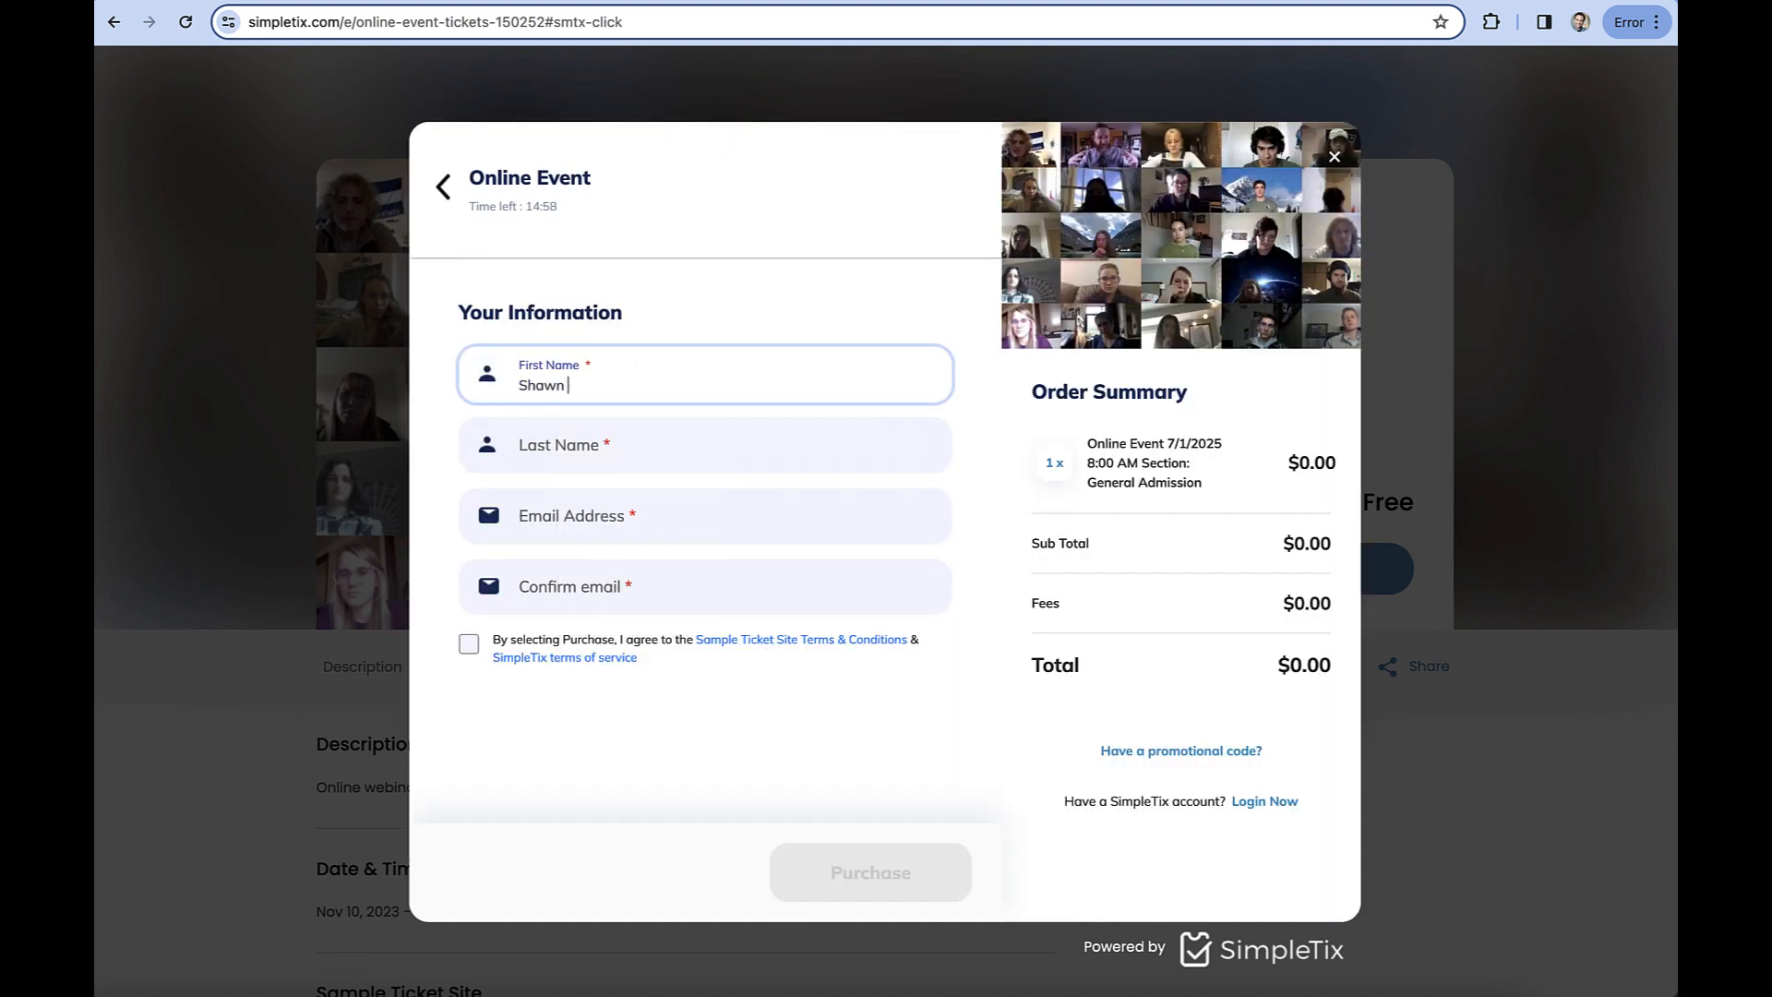
click(630, 452)
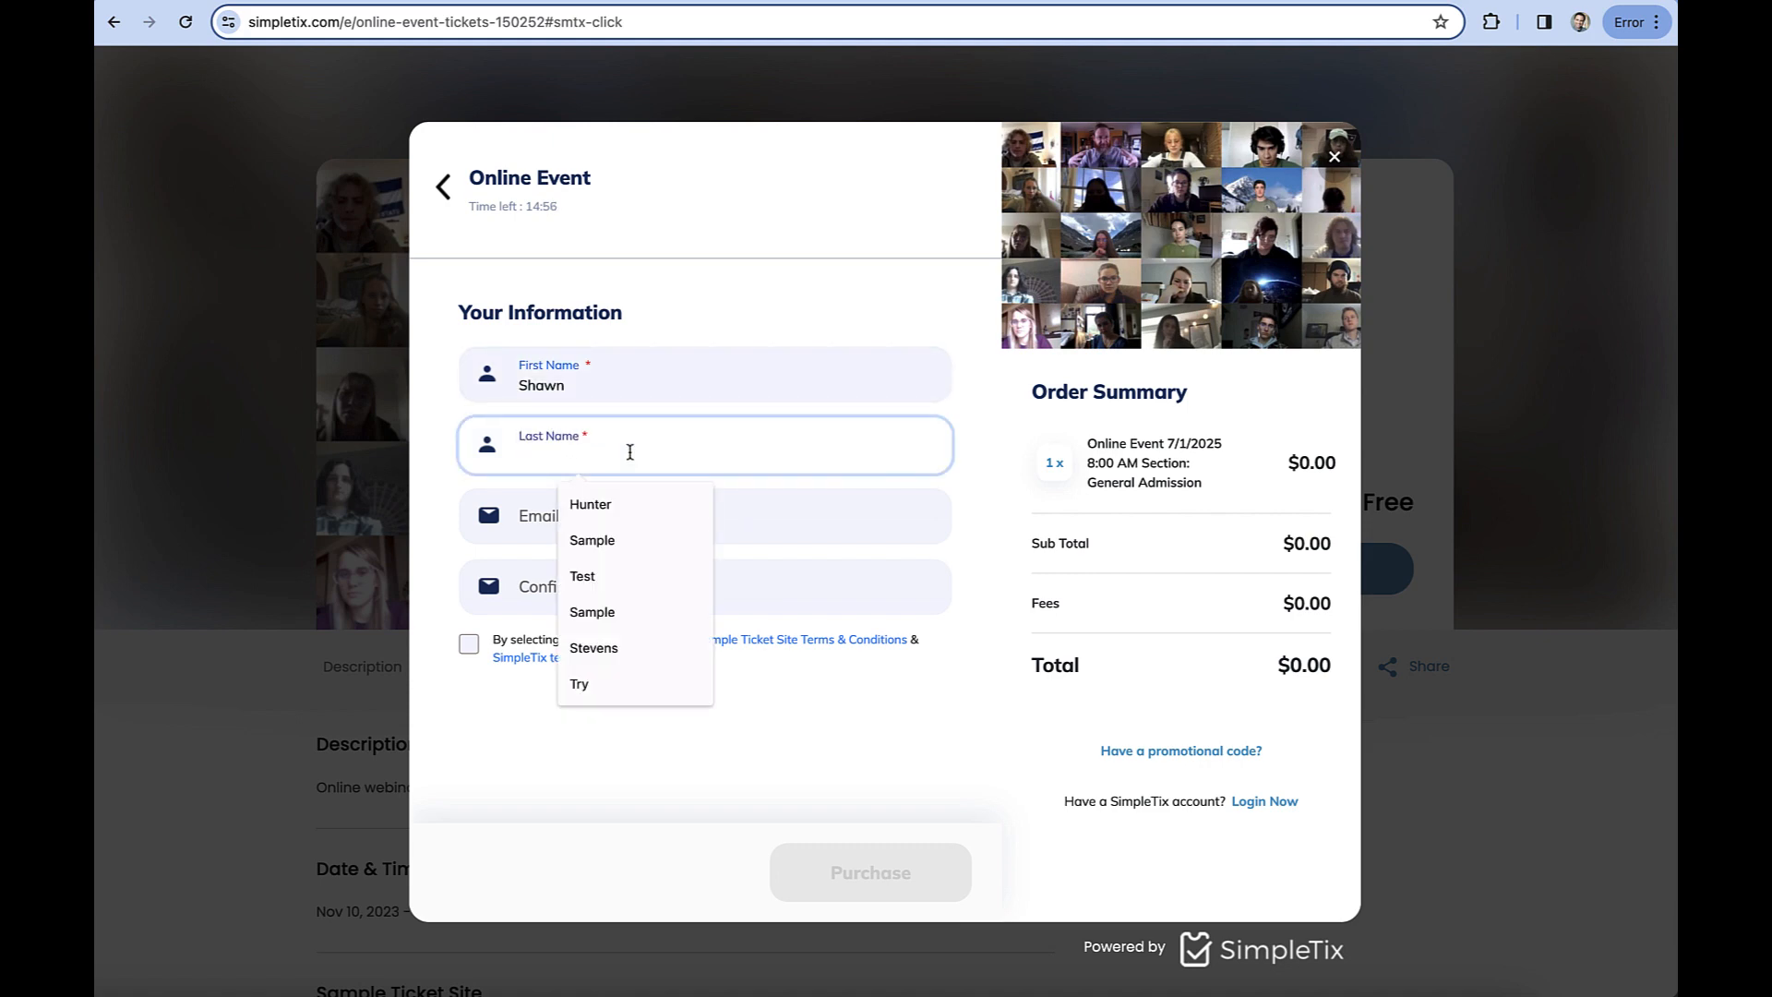
text(Sample)
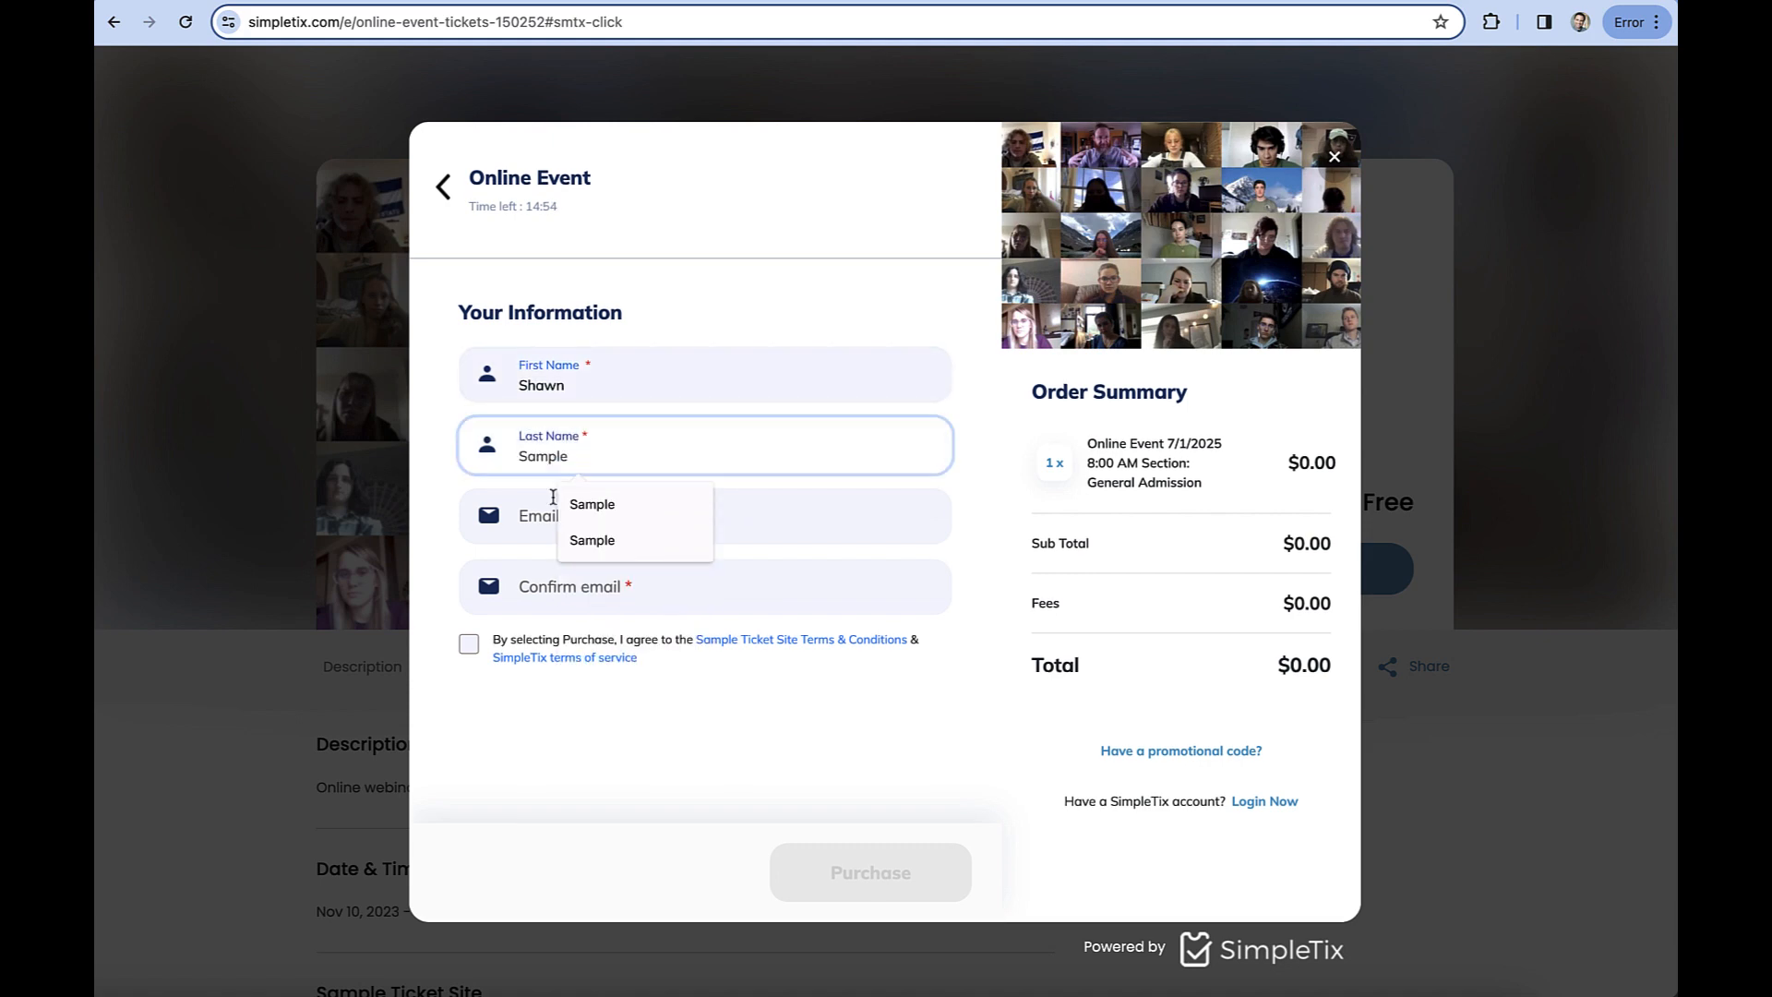
click(513, 516)
click(614, 609)
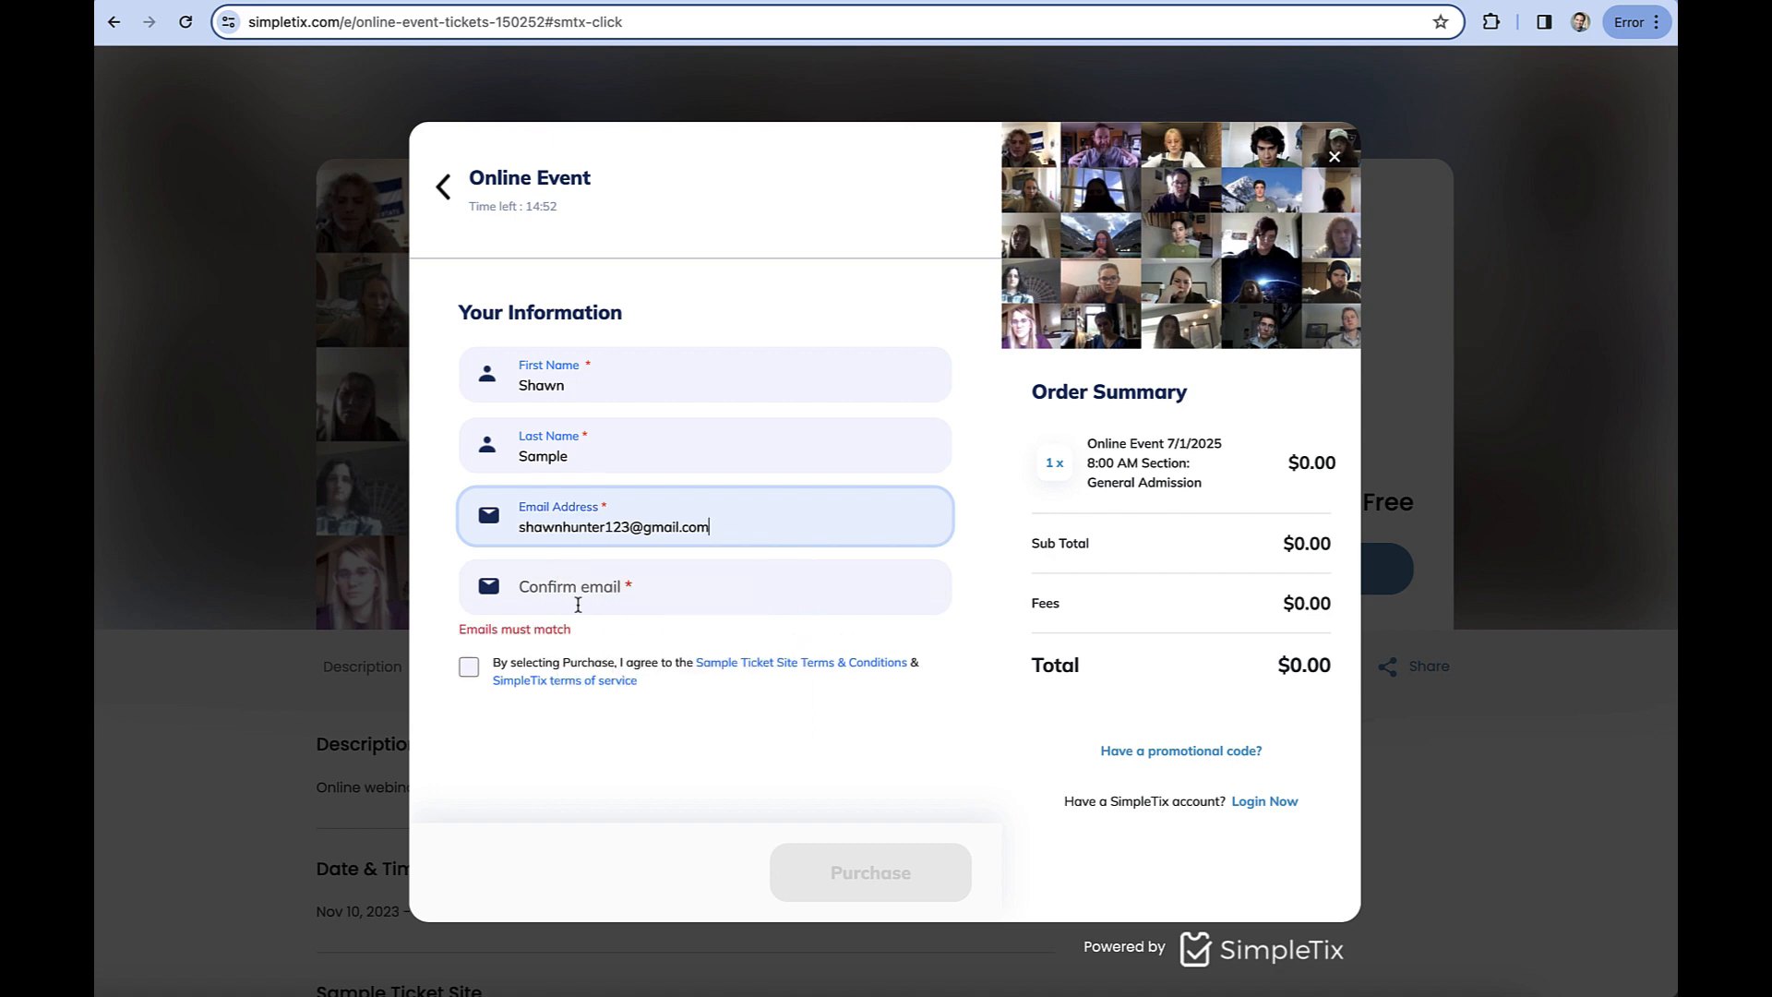
Repeat the attendee's email in the confirmation field, agree to the terms and complete the free ticket purchase.
click(582, 589)
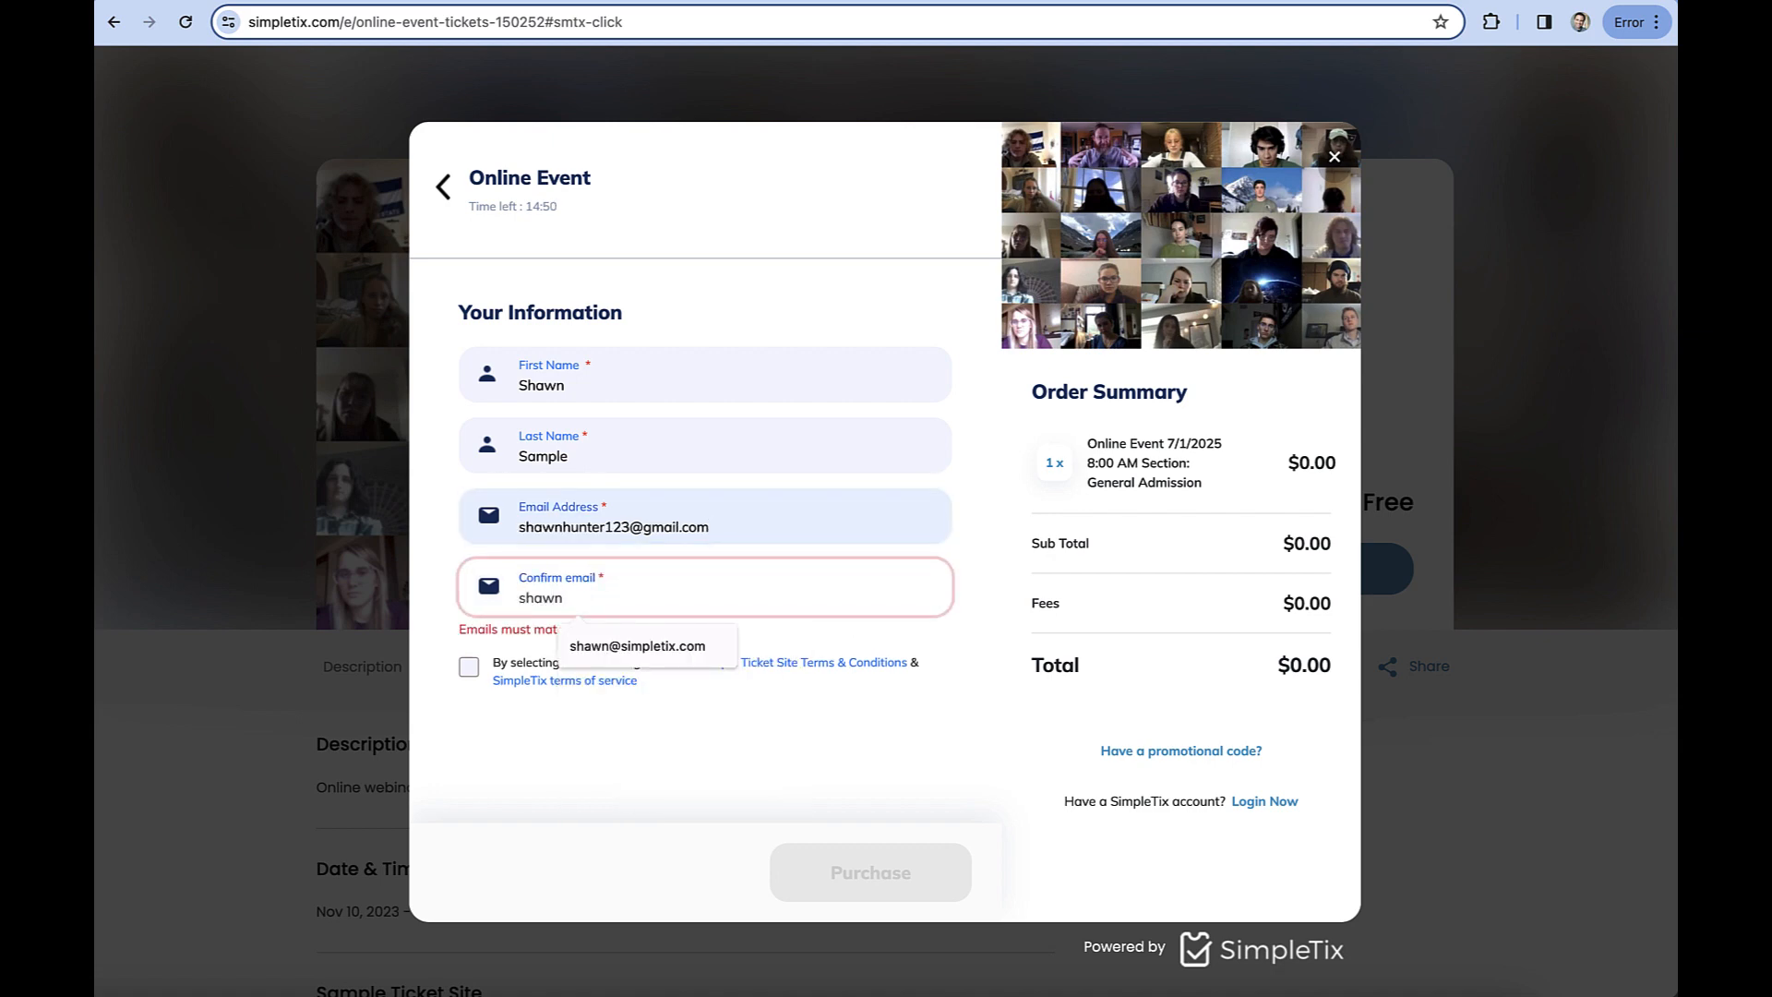
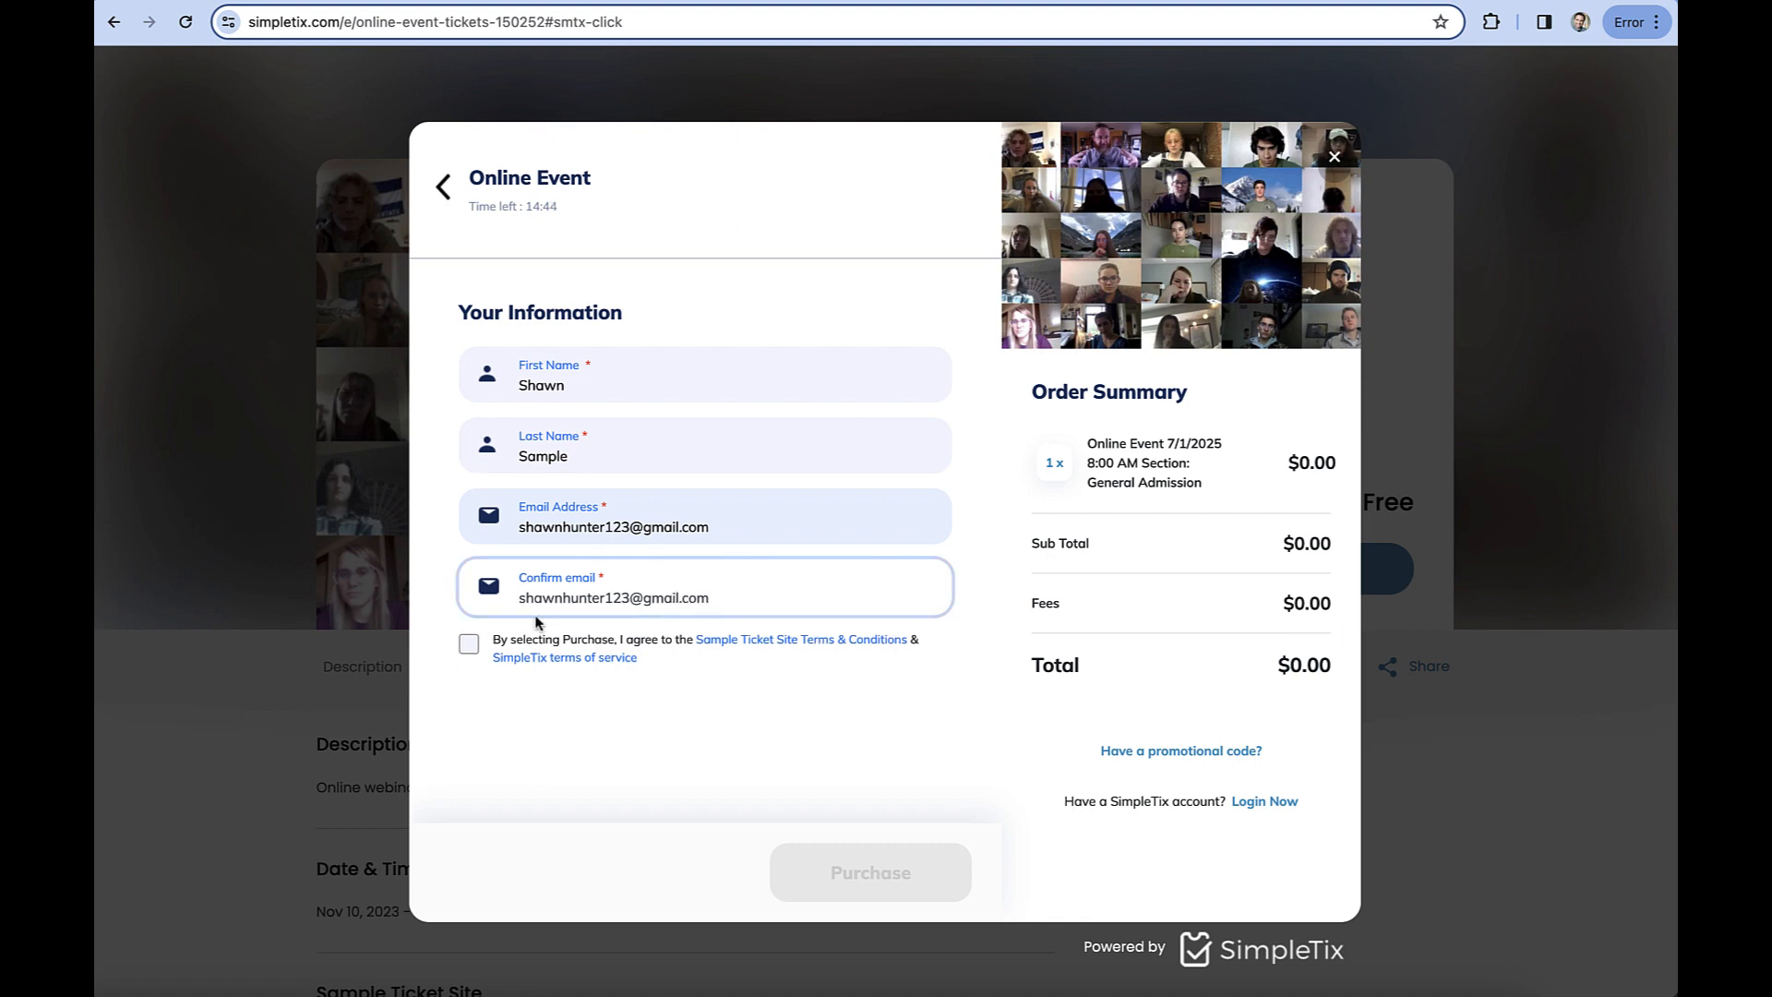
click(463, 648)
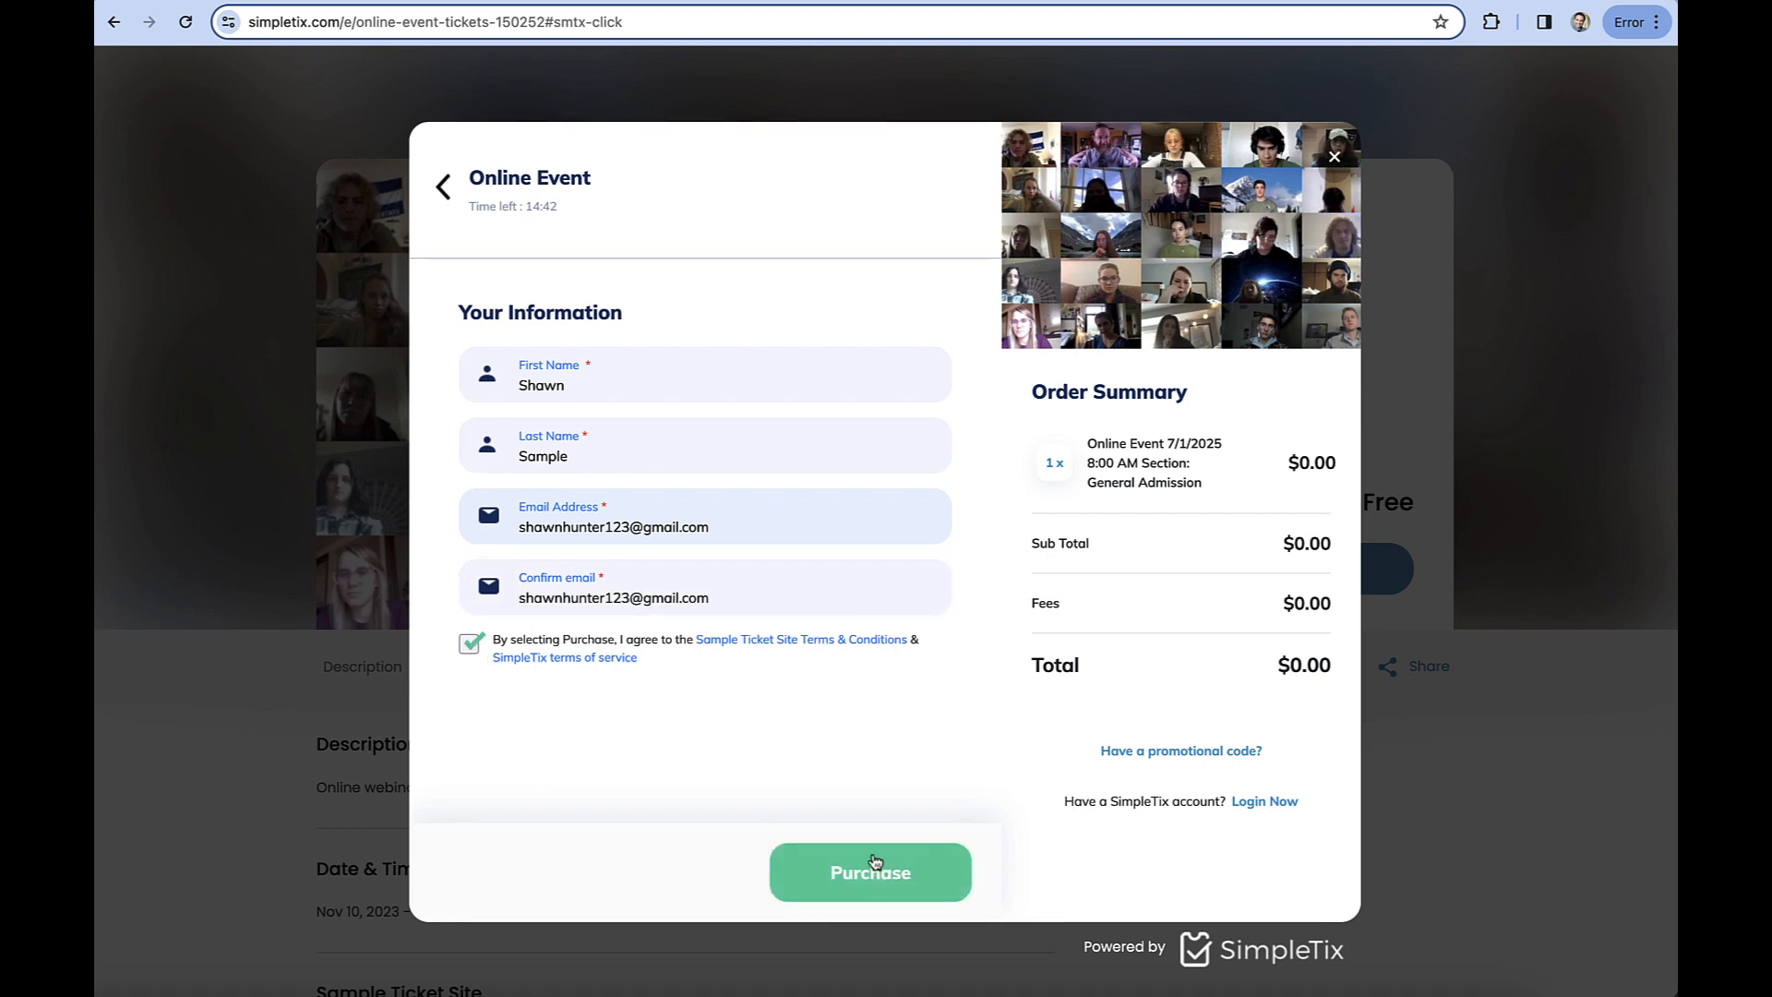
click(917, 875)
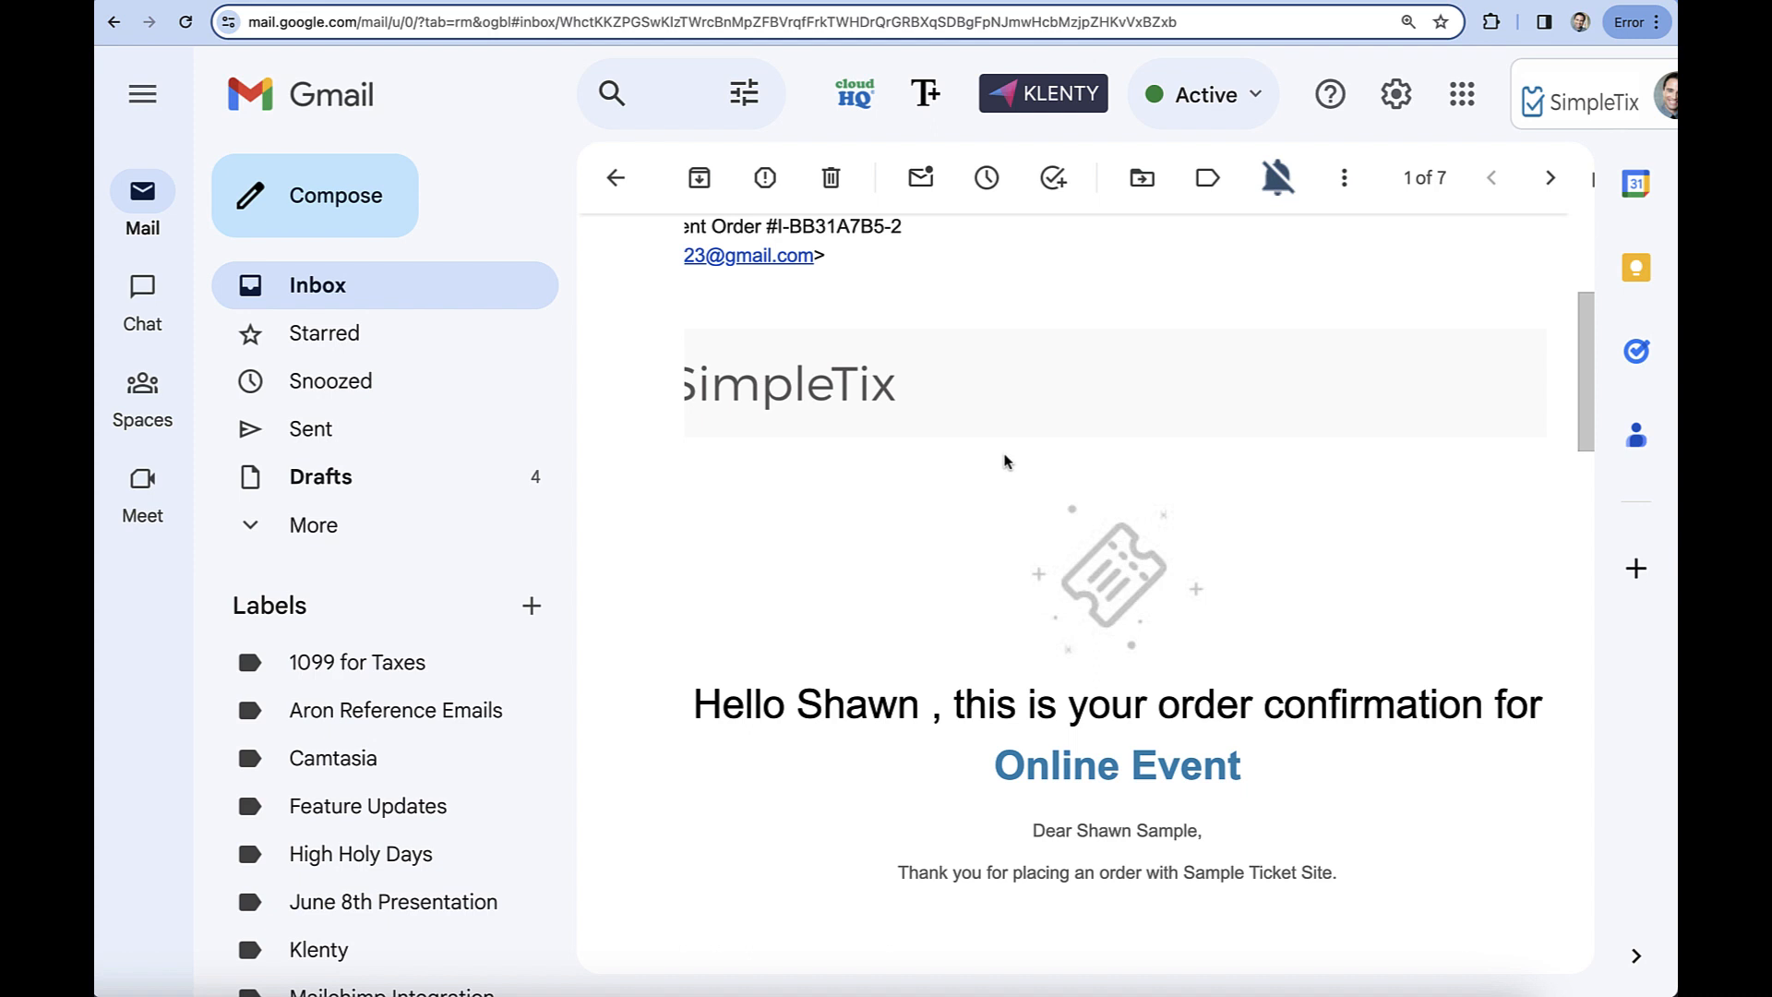
Examine the Online Event order confirmation email in Gmail for the message and Livestorm access link.
scroll(1006, 461, down, 4)
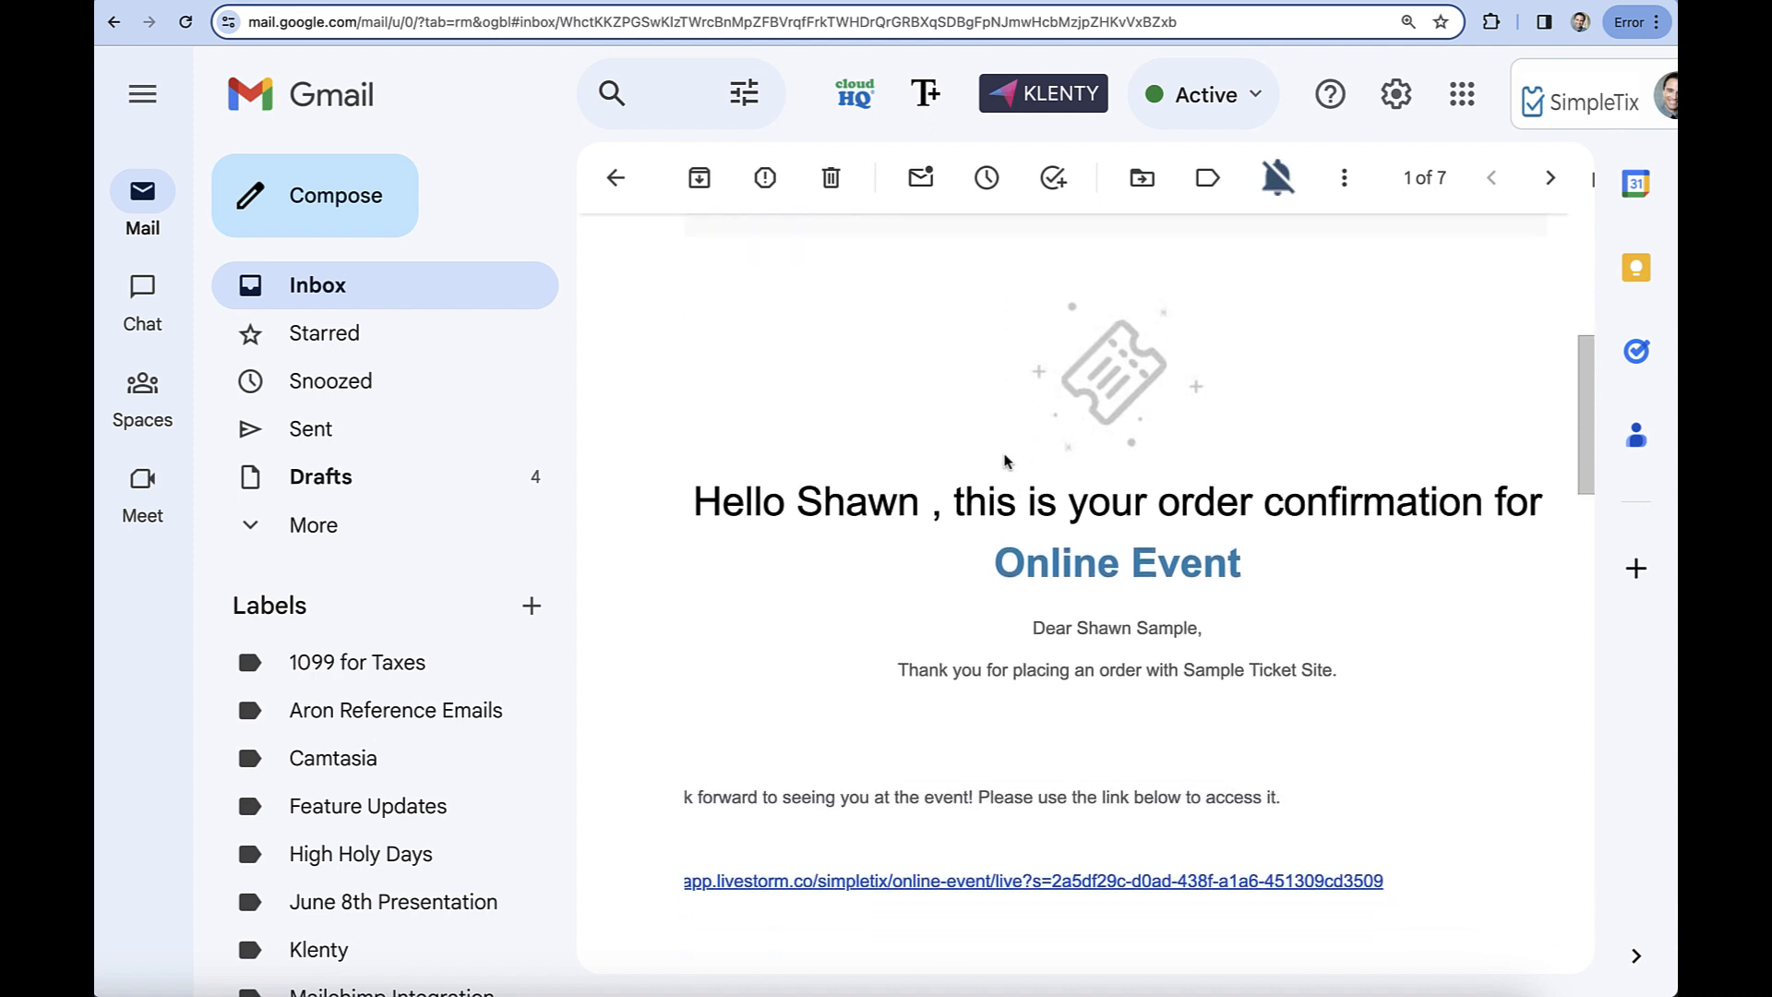
scroll(1006, 462, down, 1)
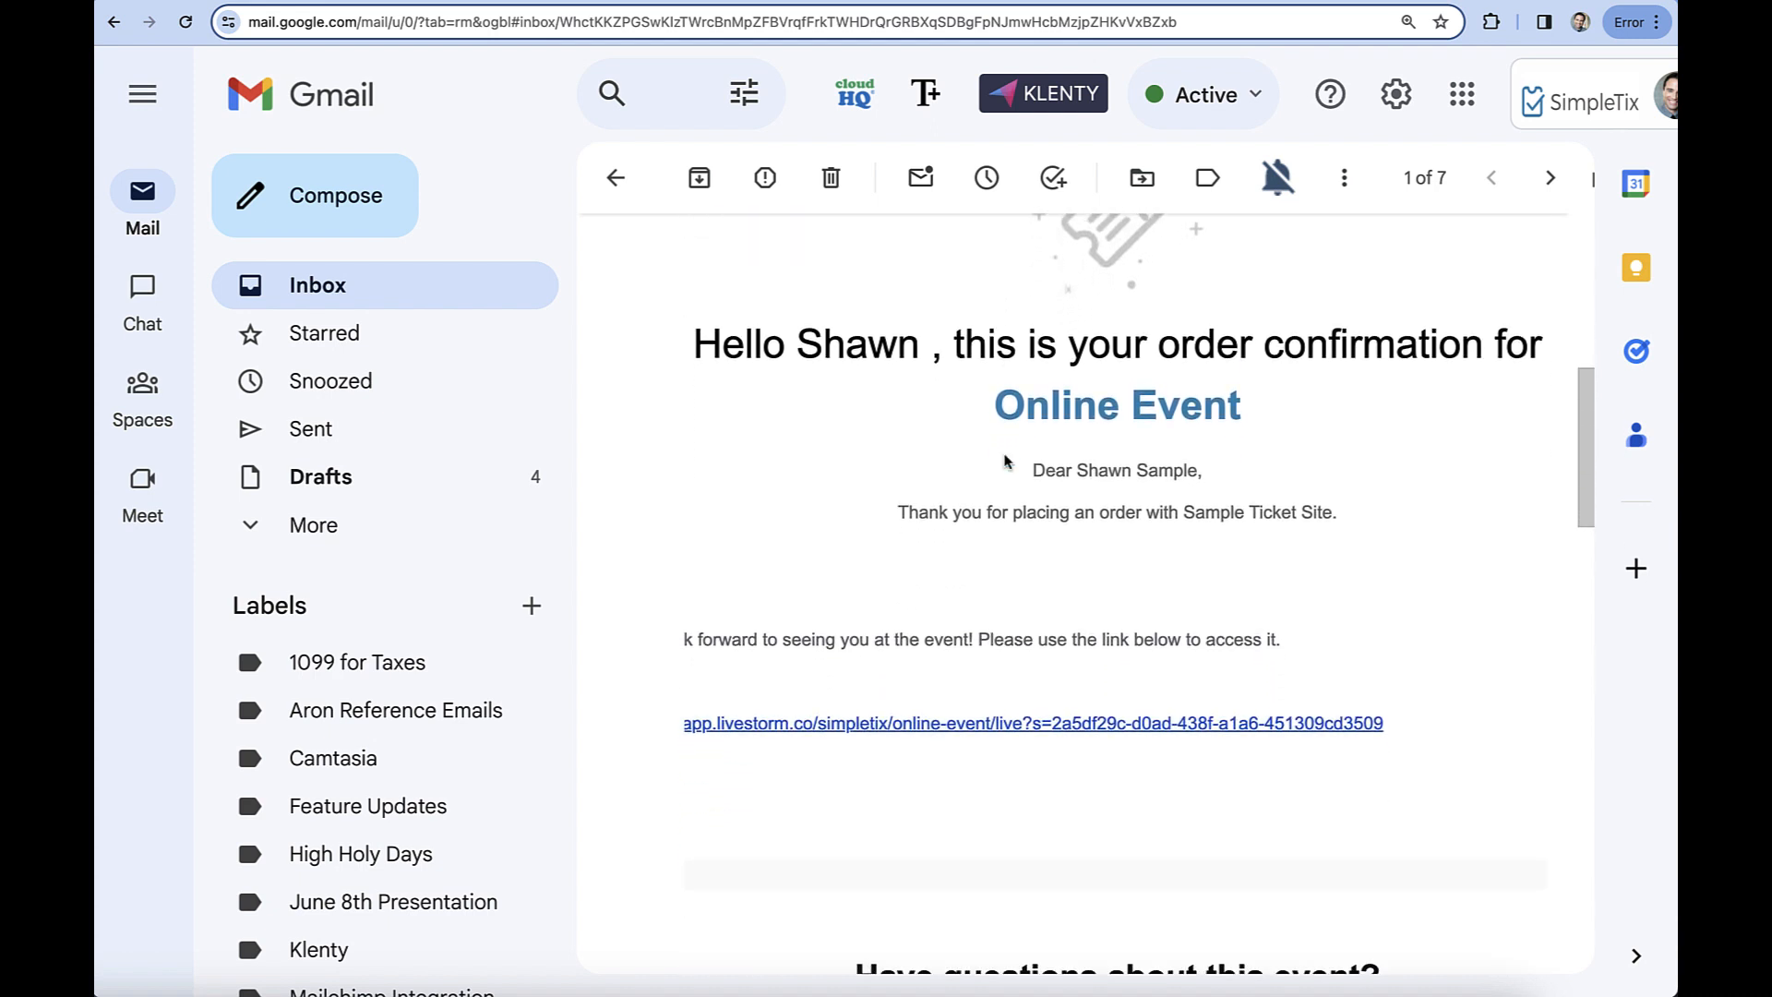
scroll(1006, 461, left, 2)
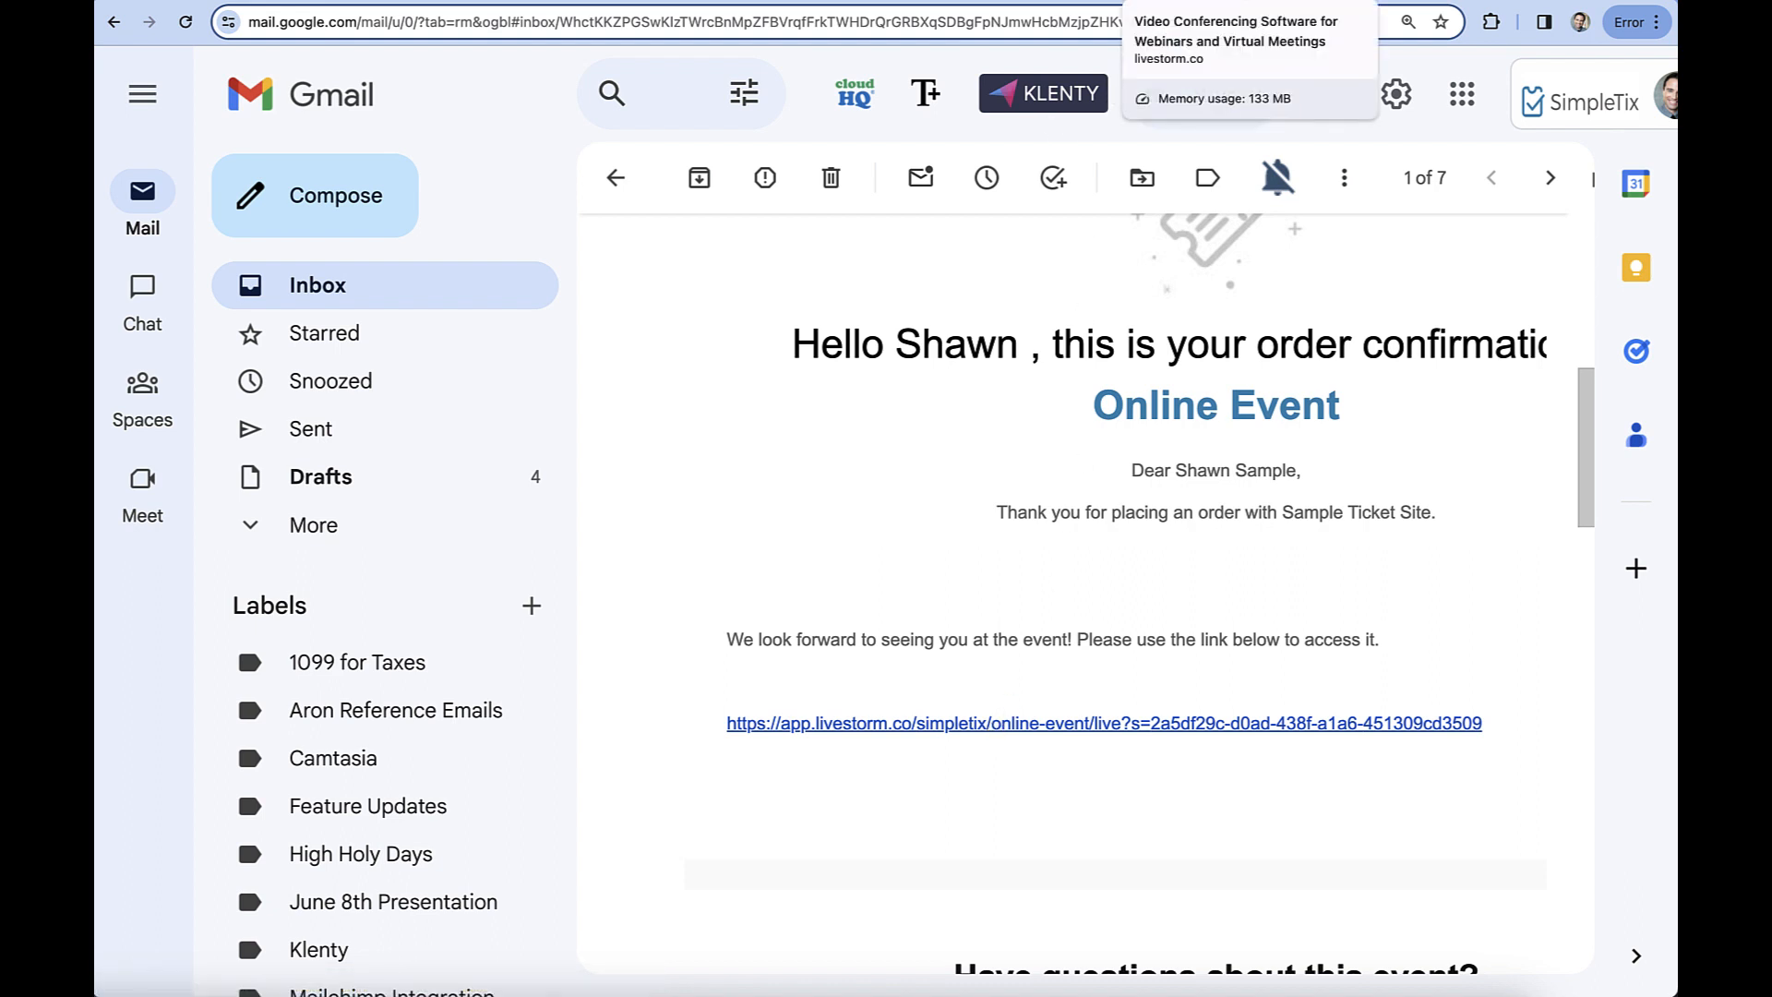
Switch to the Livestorm site, enter the Livestorm app and display its People list.
click(1243, 2)
click(1451, 92)
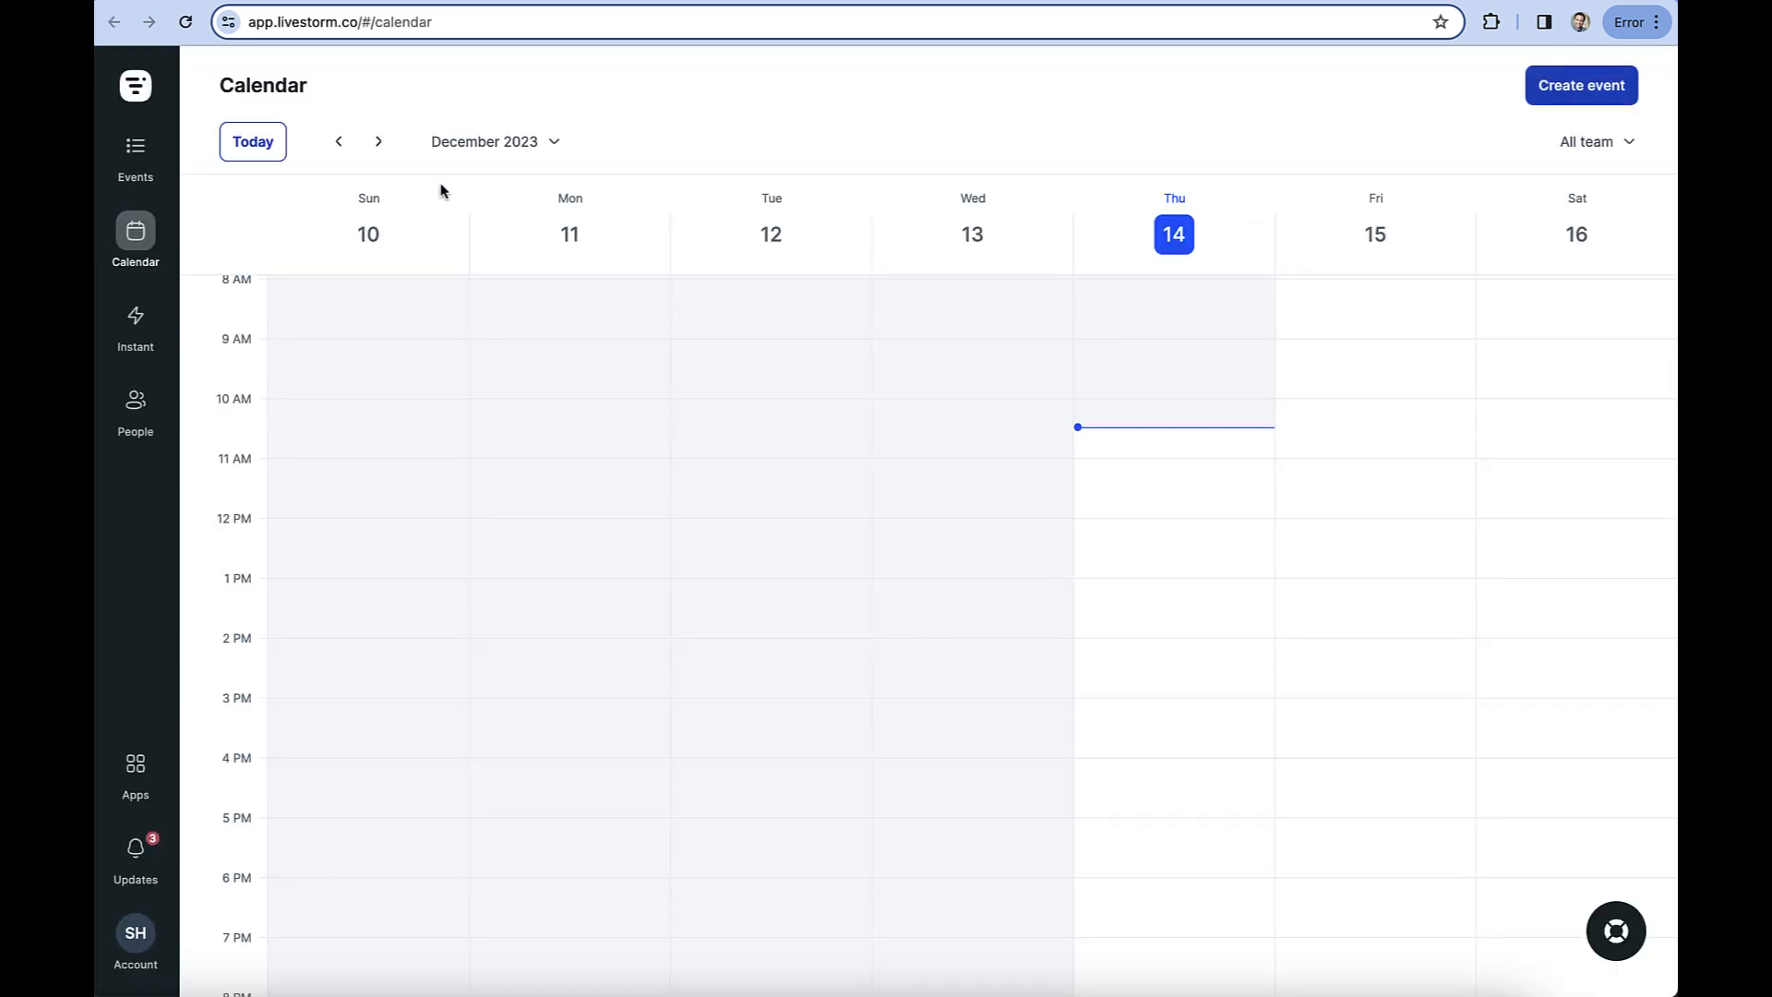
click(135, 406)
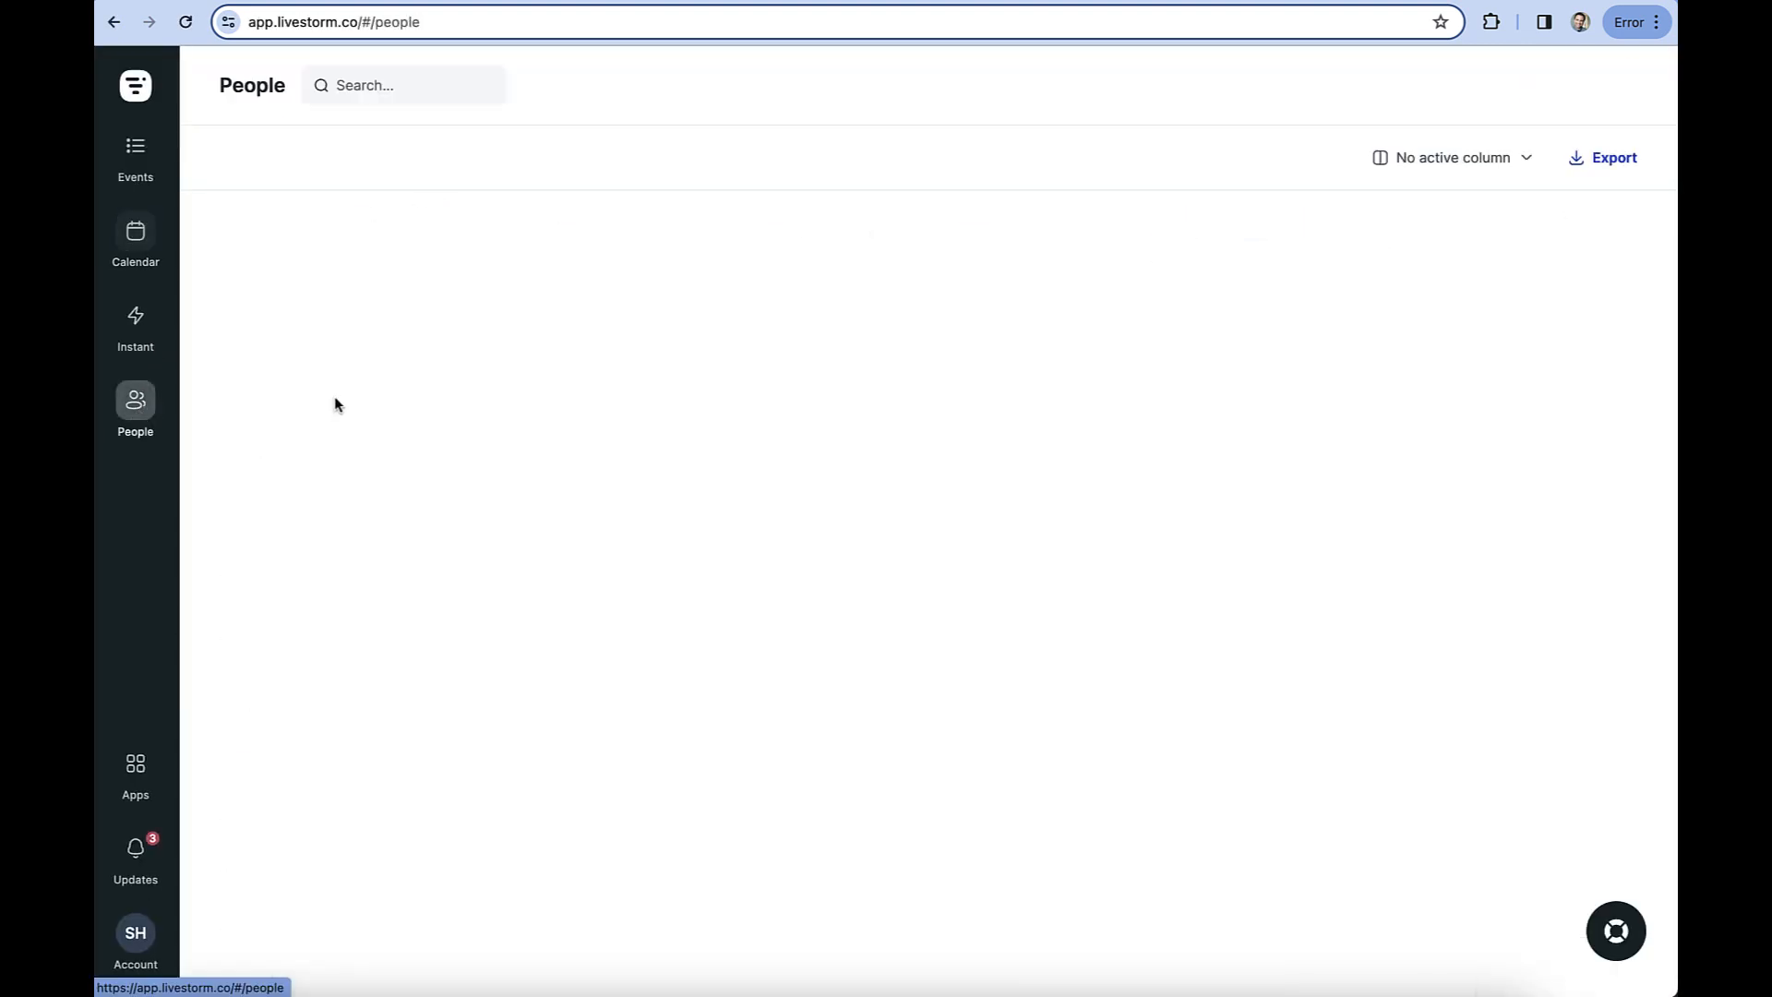